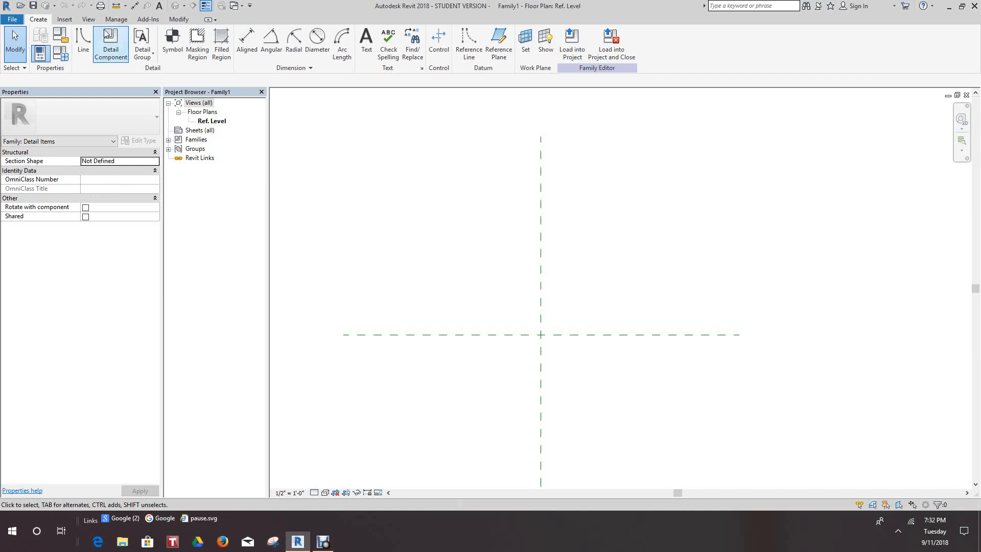
Draw a freehand, roughly vertical reference plane to the left of the vertical center plane.
click(65, 20)
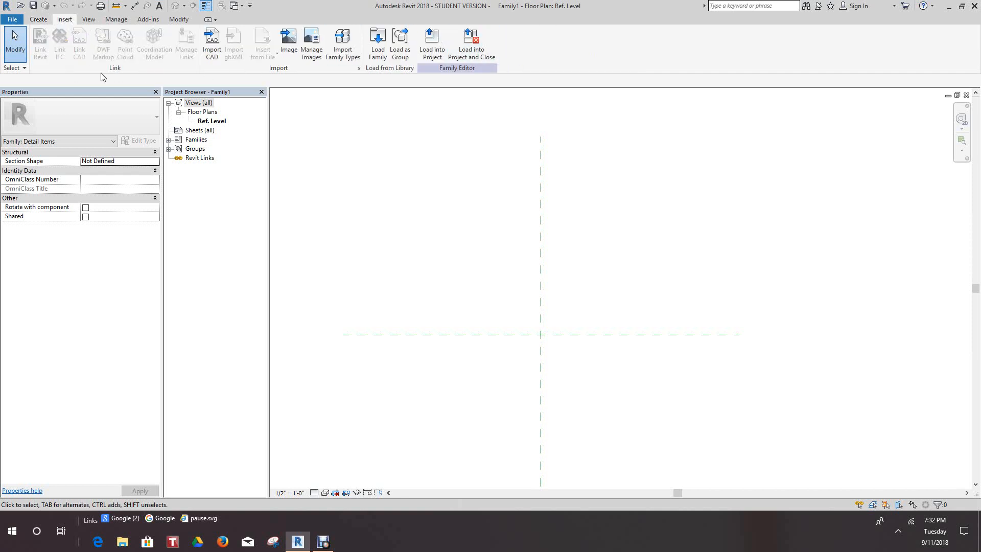
click(38, 19)
click(499, 42)
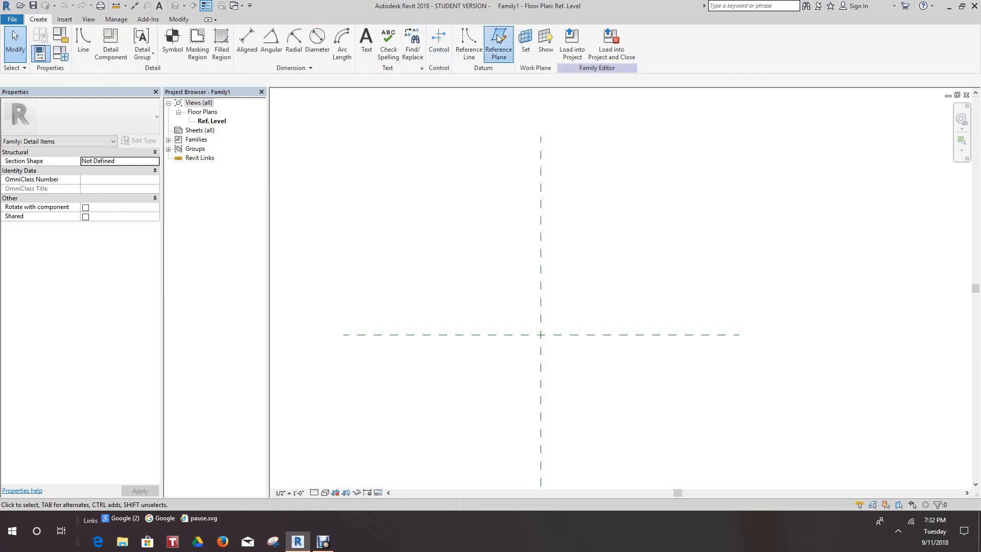
click(443, 209)
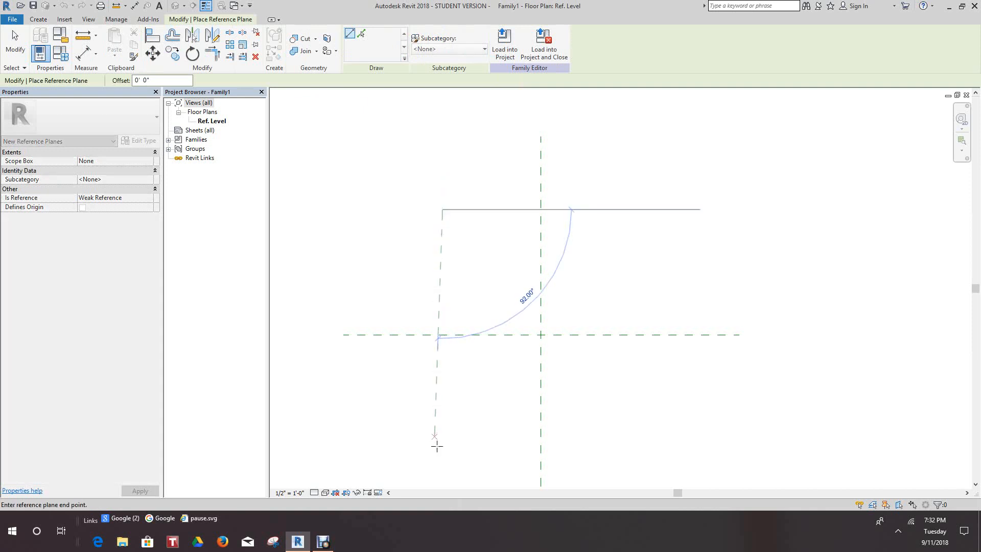
click(451, 471)
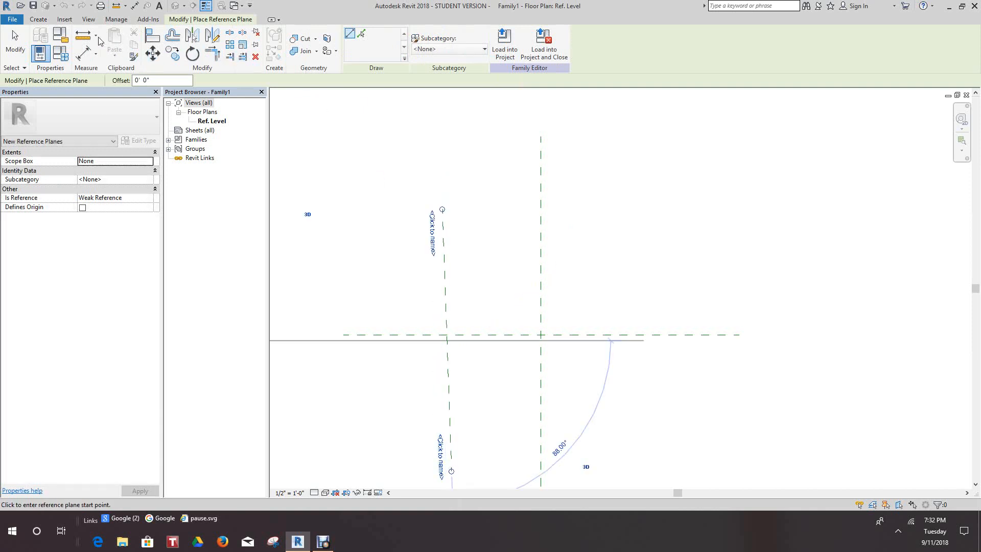
right_click(416, 159)
click(437, 163)
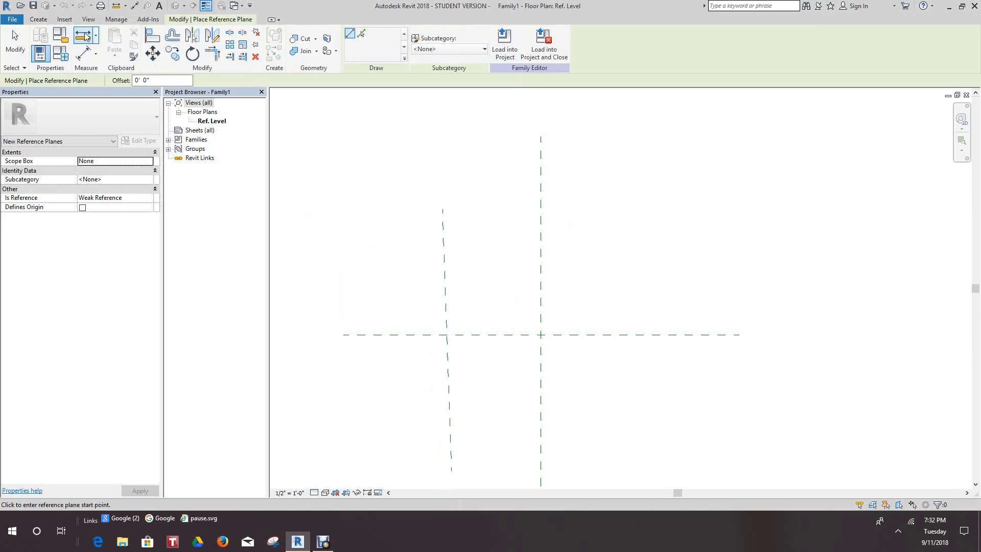
right_click(472, 279)
click(495, 285)
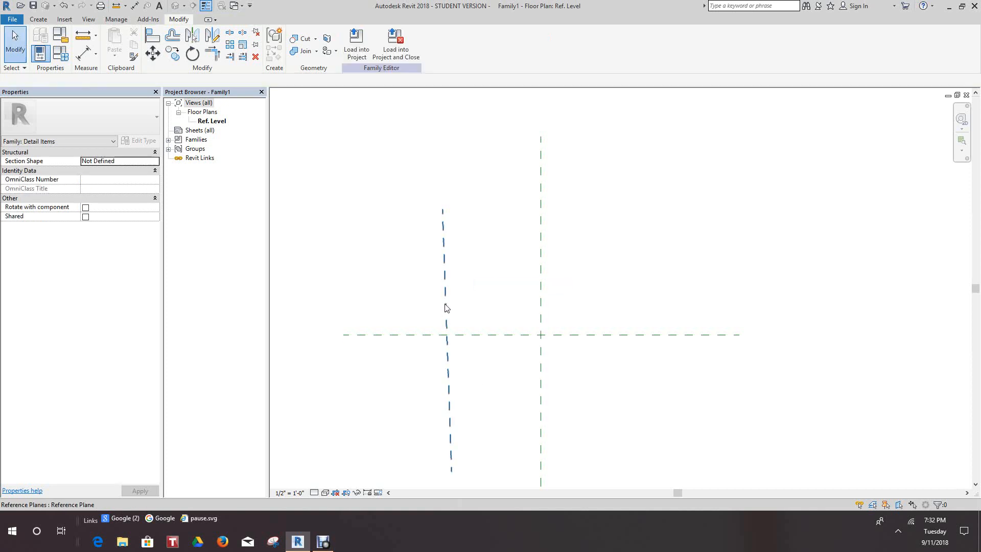
Delete the slanted reference plane left of the vertical center plane.
click(446, 307)
right_click(445, 307)
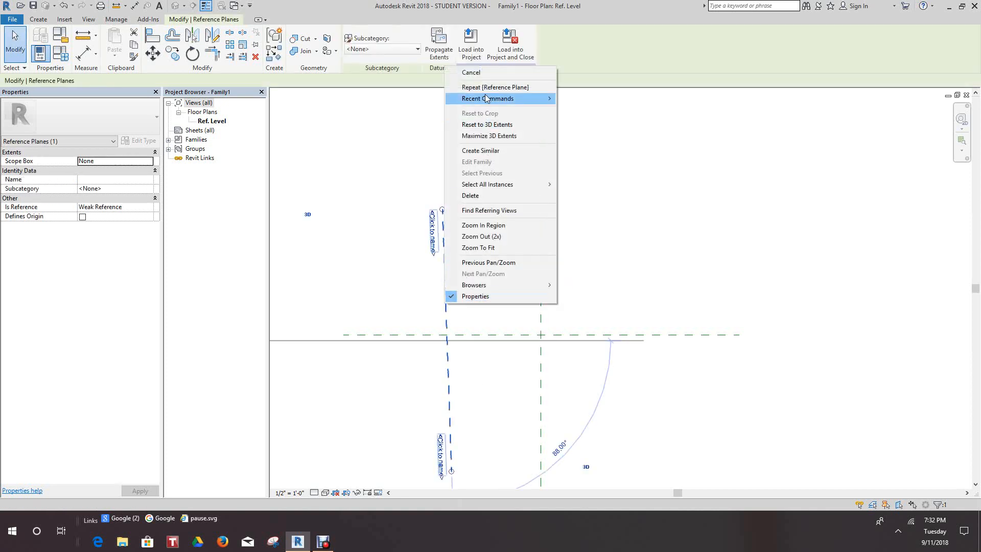
click(470, 196)
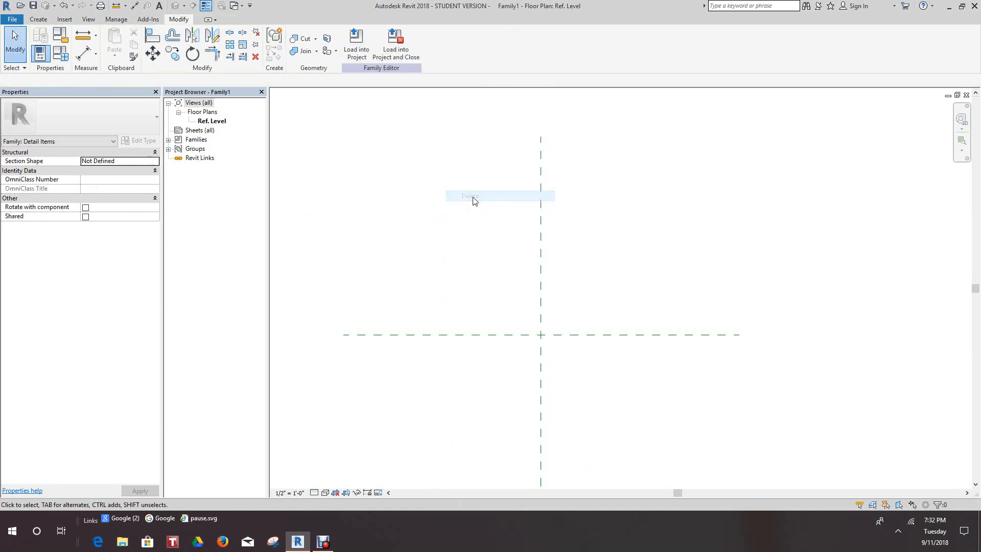
Draw a vertical reference plane about 2' - 9" to the left of the vertical center plane.
click(38, 19)
click(499, 41)
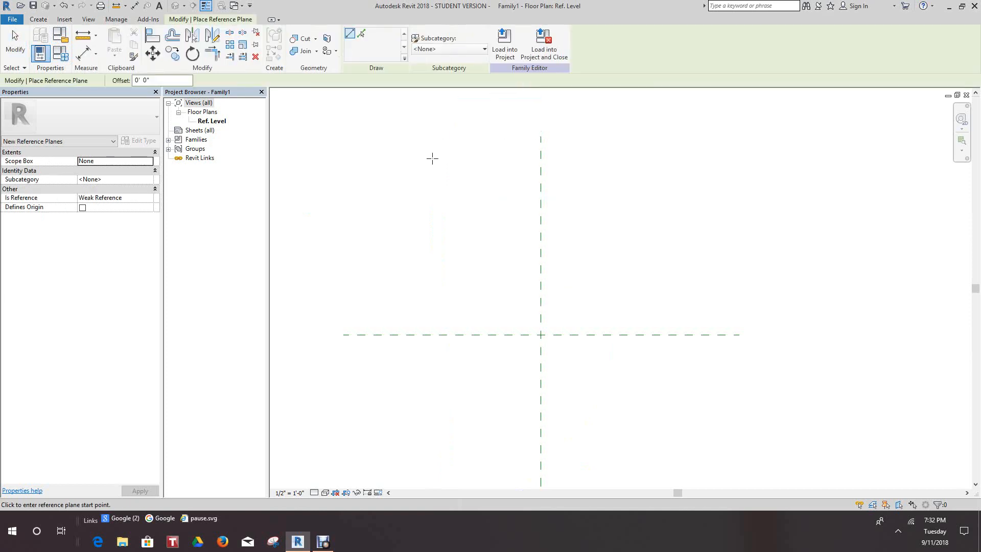
click(432, 158)
middle_drag(412, 405, 429, 343)
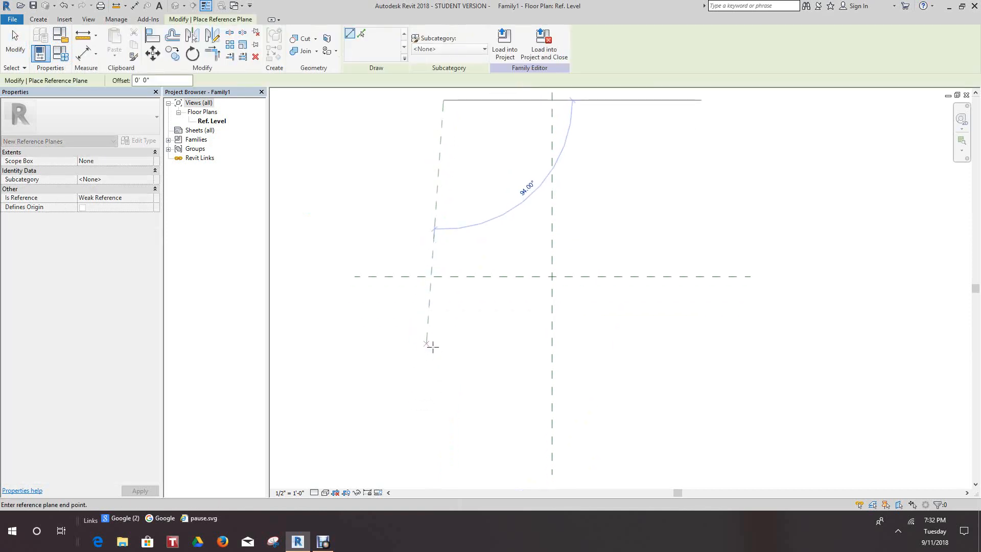
click(444, 459)
right_click(487, 228)
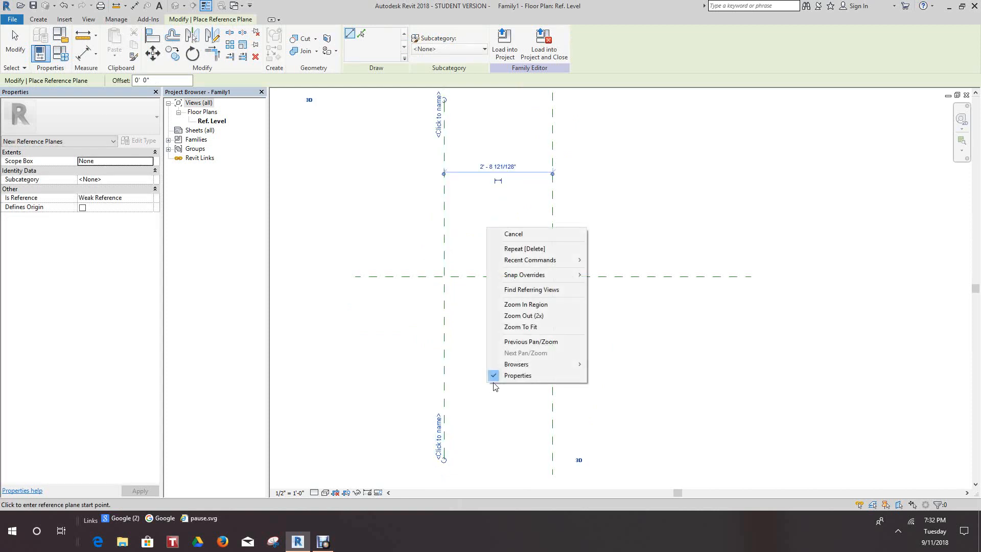
click(526, 238)
Draw a vertical reference plane about 3' - 4" to the right of the vertical center plane.
scroll(669, 120, down, 1)
middle_drag(669, 121, 621, 228)
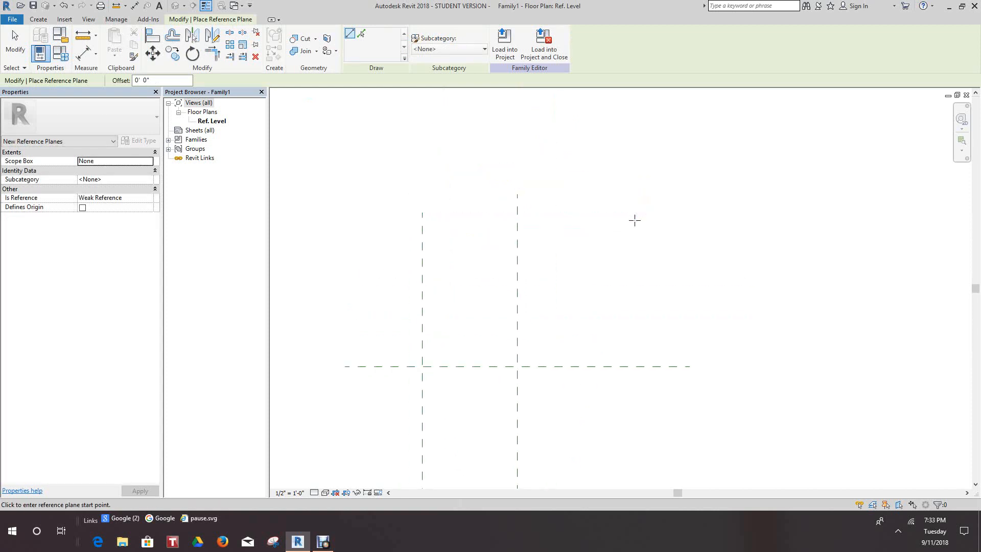
click(634, 220)
middle_drag(613, 388, 646, 245)
scroll(646, 245, down, 1)
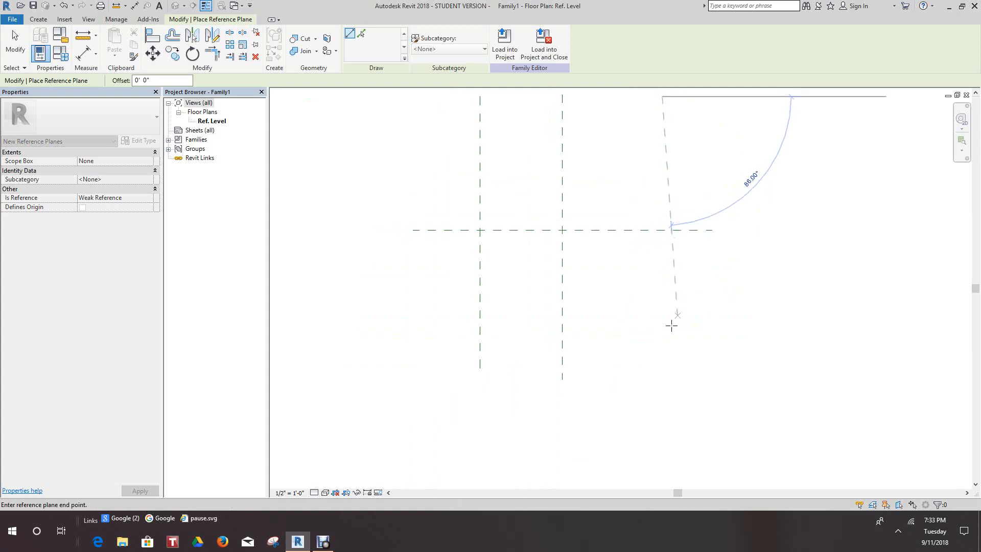
click(659, 369)
Draw a horizontal reference plane above the horizontal center plane, crossing all three vertical planes.
scroll(644, 358, down, 2)
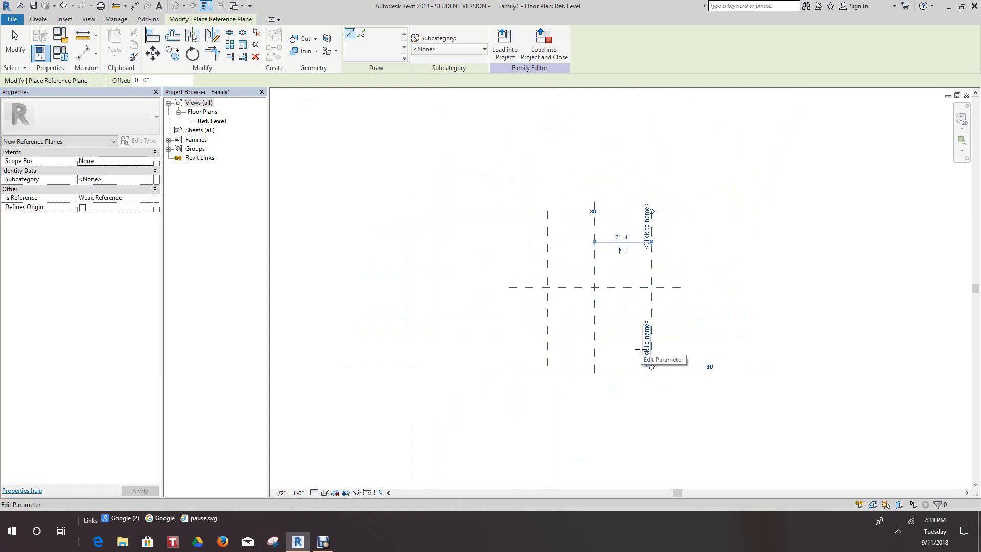
scroll(593, 330, down, 2)
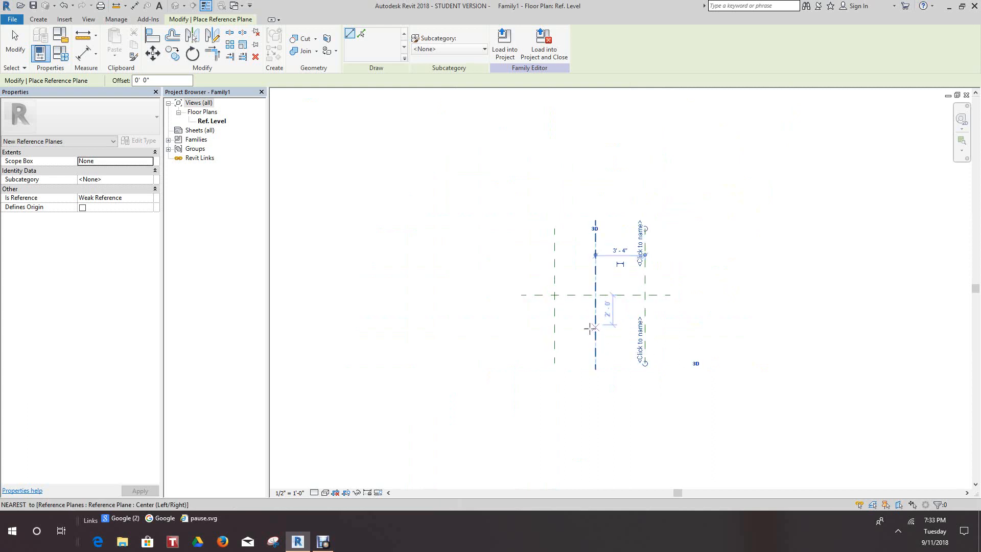
scroll(484, 266, up, 1)
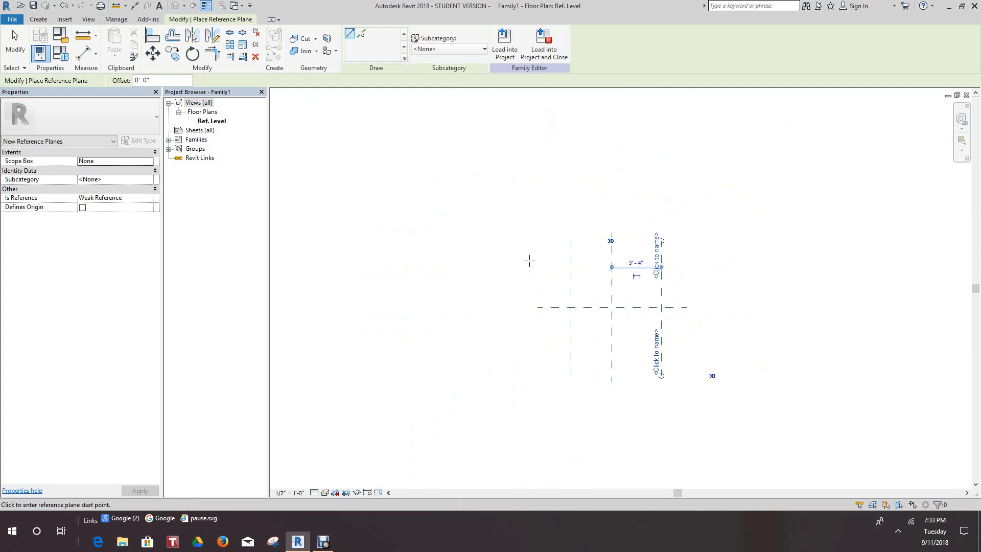
click(530, 260)
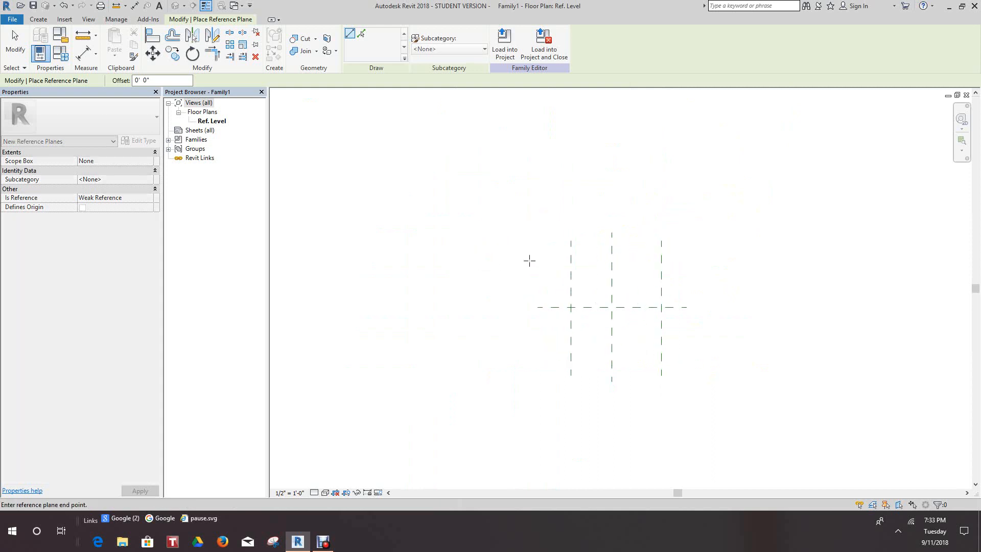
click(708, 260)
right_click(710, 259)
click(728, 263)
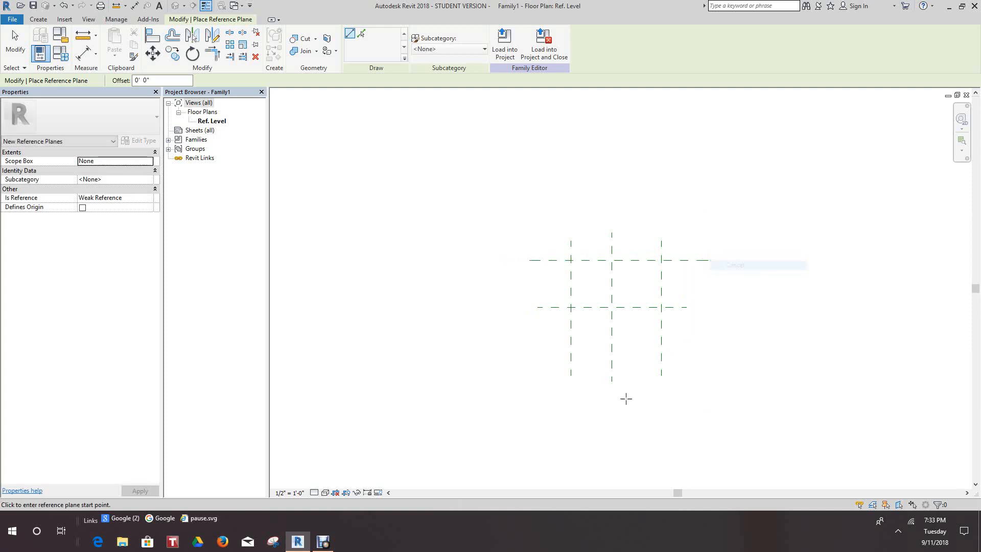
Draw a horizontal reference plane below the horizontal center plane, crossing all three vertical planes, and end the Reference Plane command.
click(544, 350)
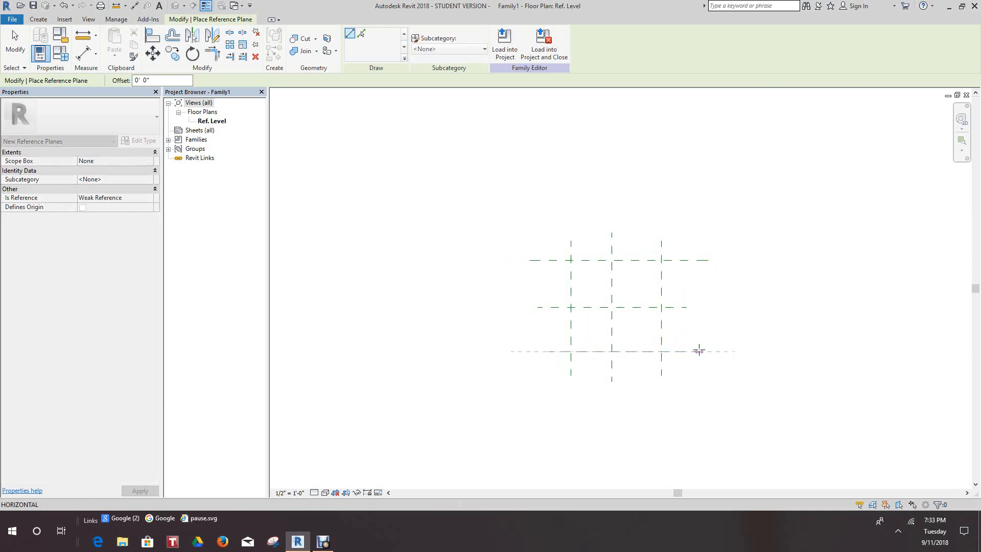
click(699, 350)
right_click(722, 346)
click(730, 349)
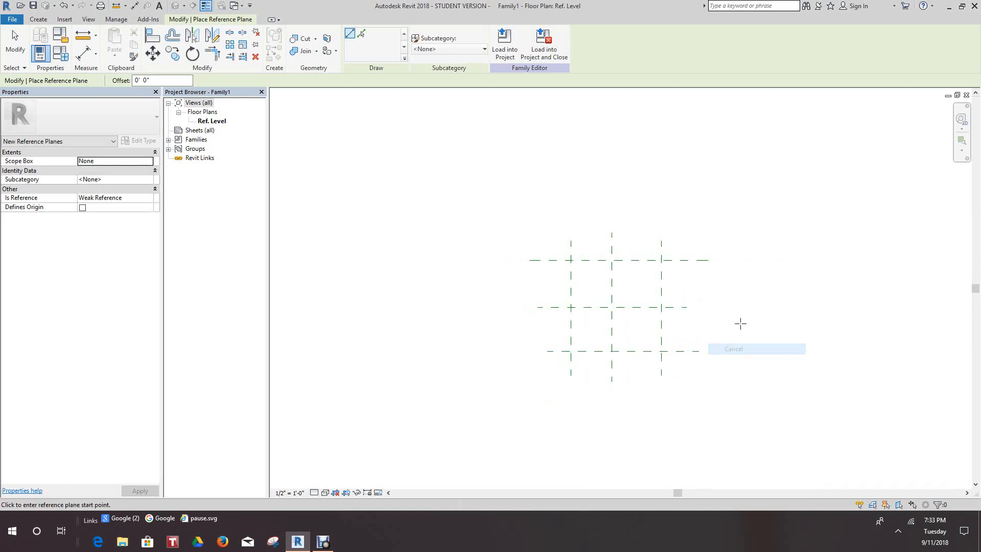
scroll(731, 341, up, 2)
right_click(705, 269)
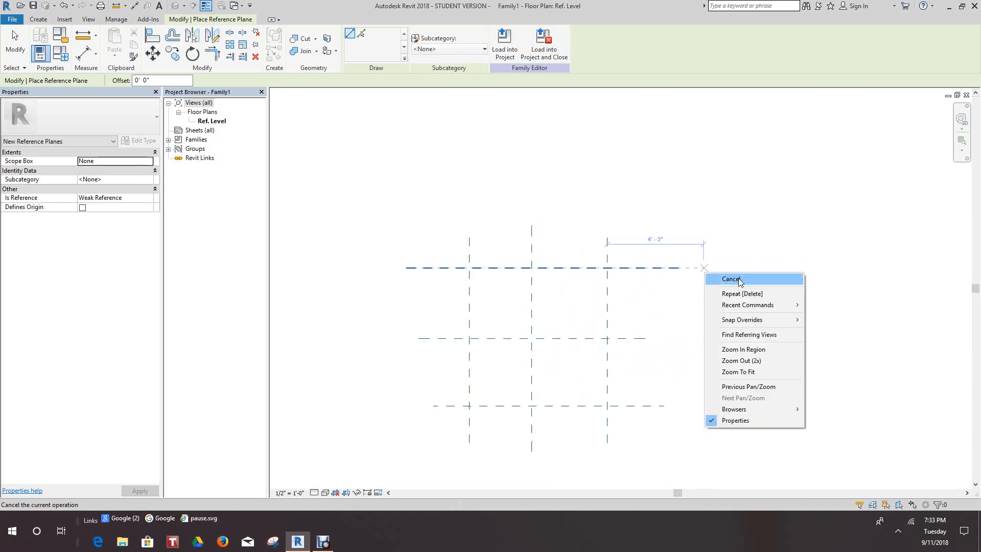
click(740, 280)
Examine the name and Is Reference properties of the vertical center reference plane.
scroll(521, 328, up, 2)
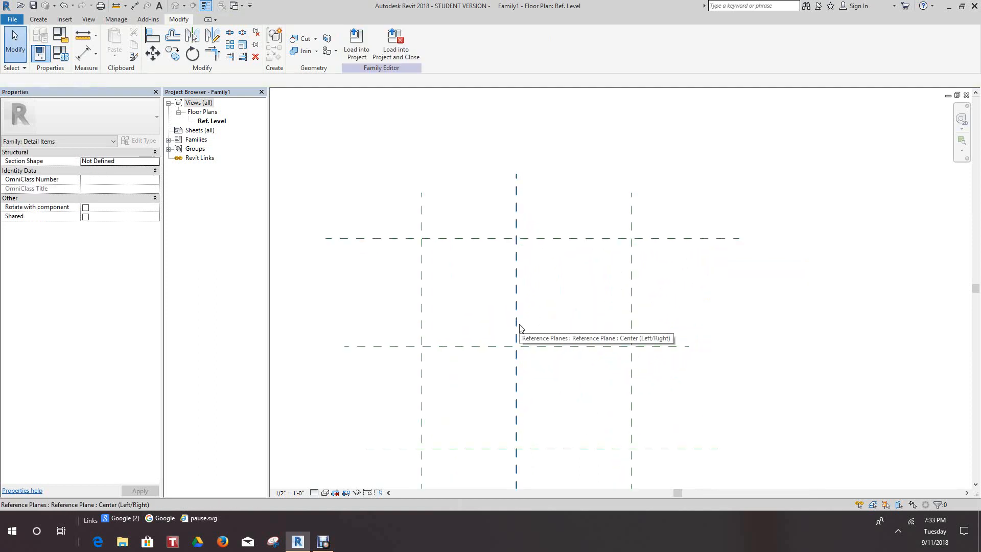
click(521, 329)
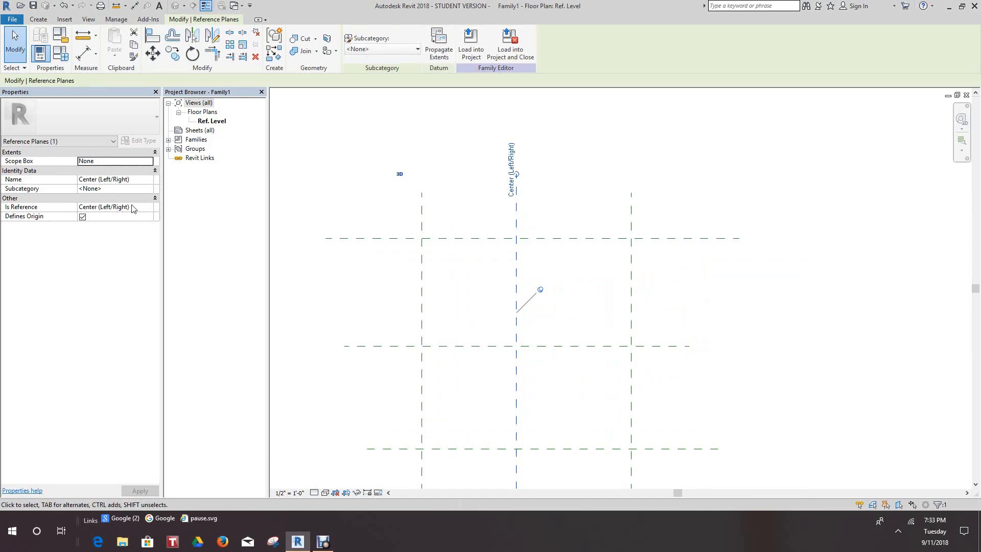
click(596, 306)
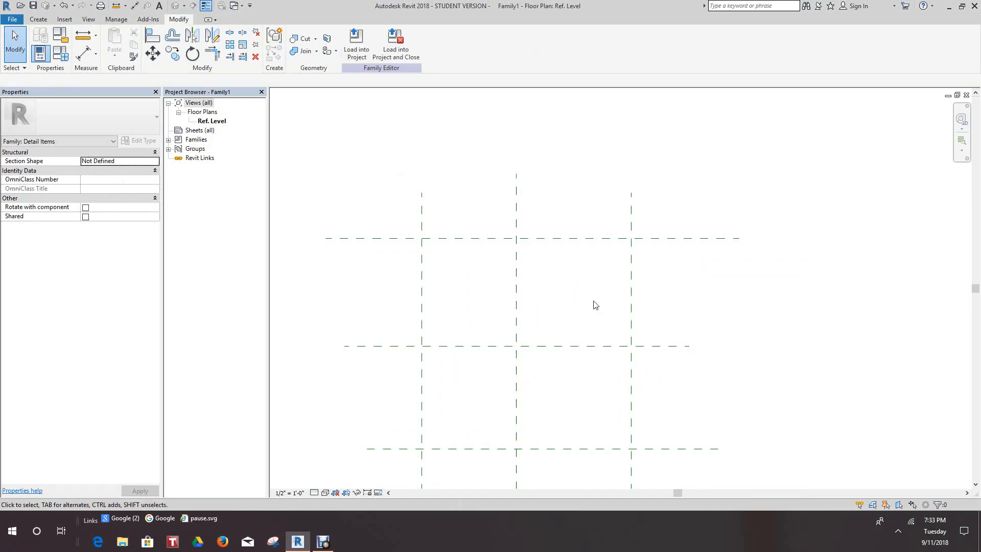
Set Is Reference to Left for the leftmost vertical reference plane and name the plane Left.
scroll(596, 305, down, 1)
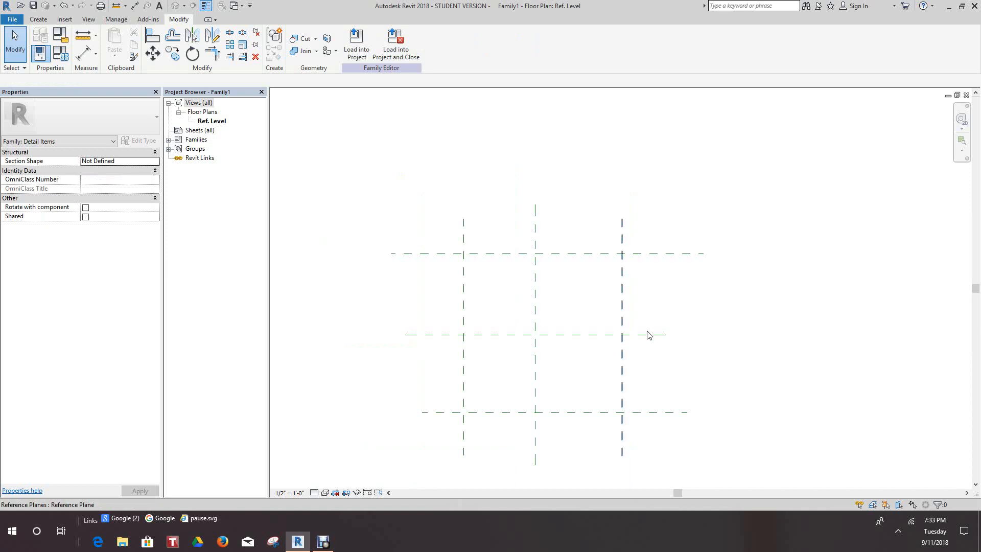
scroll(621, 320, down, 1)
scroll(546, 330, up, 4)
middle_drag(503, 316, 501, 271)
scroll(424, 324, down, 2)
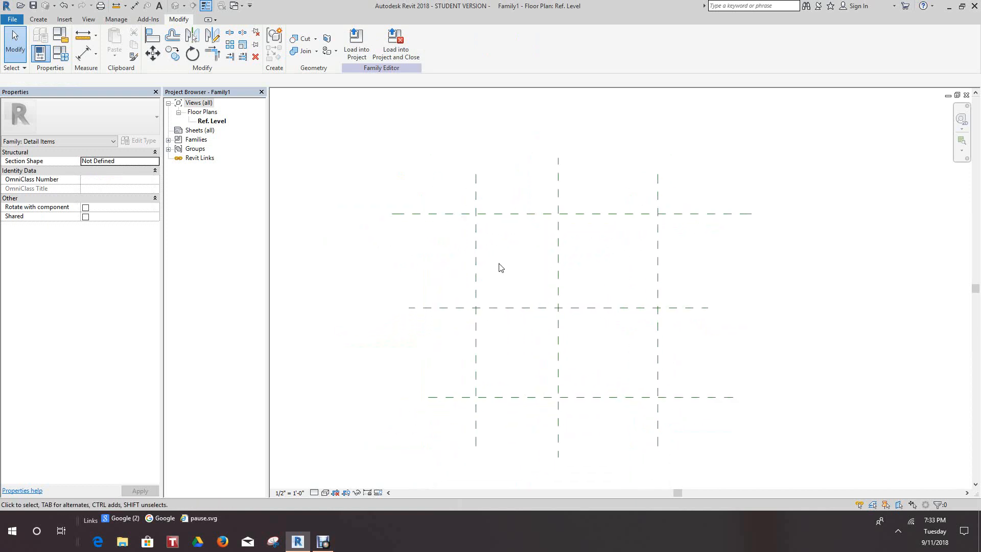
click(476, 280)
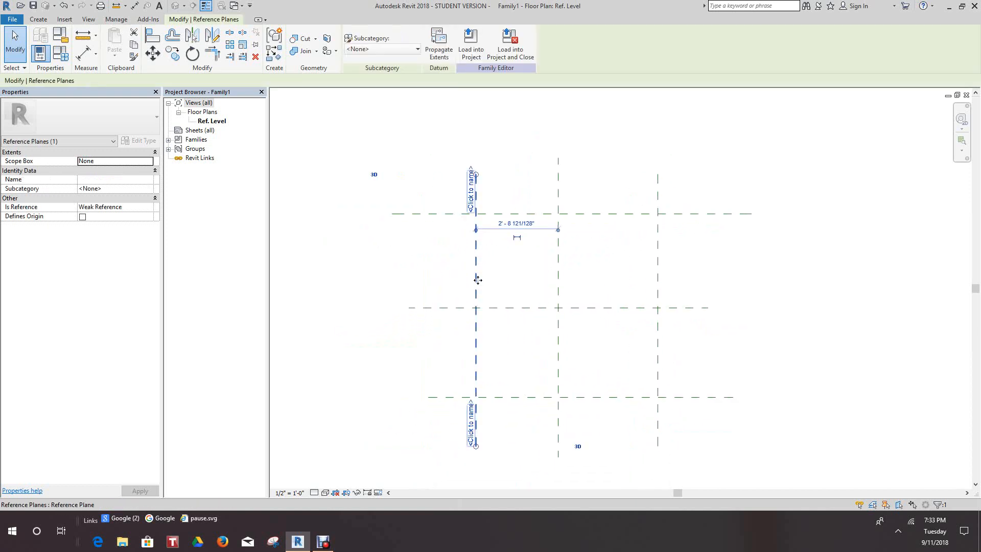
click(147, 207)
click(148, 207)
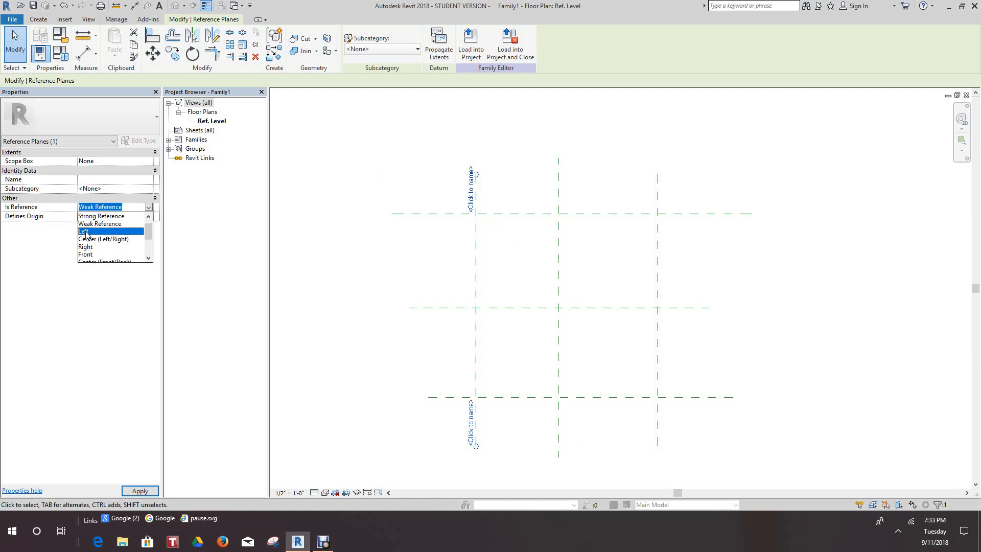
click(85, 232)
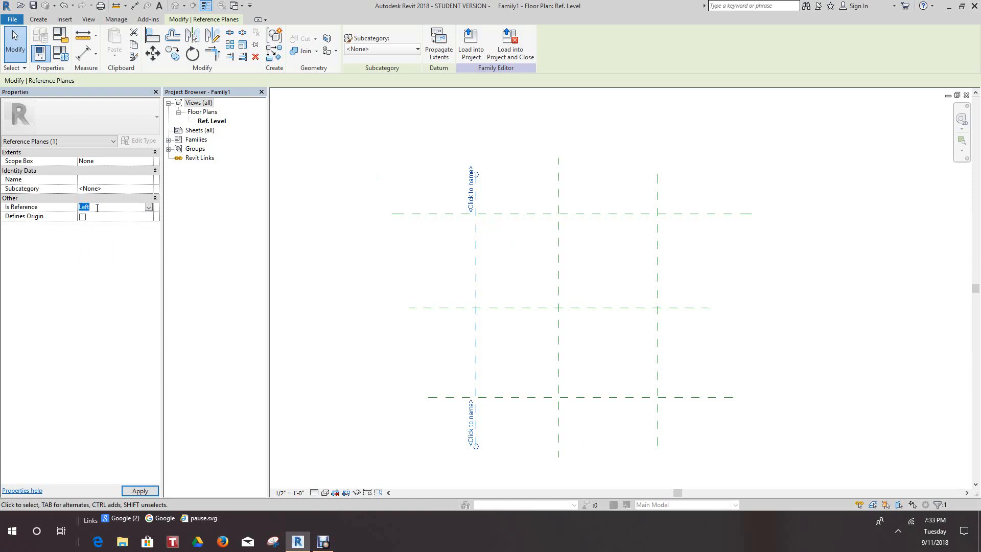
click(96, 180)
text(Left)
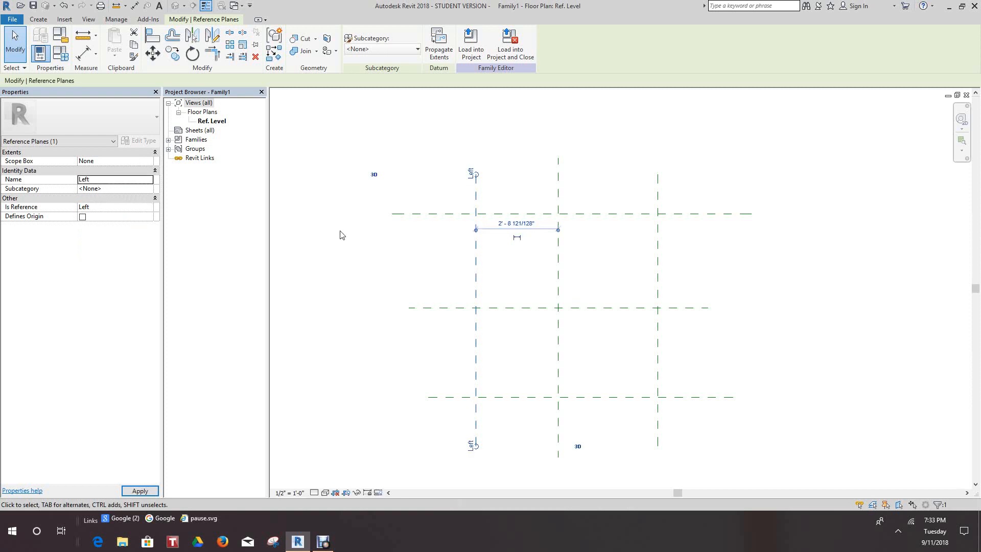
click(341, 236)
Set Is Reference to Right for the rightmost vertical reference plane.
click(659, 259)
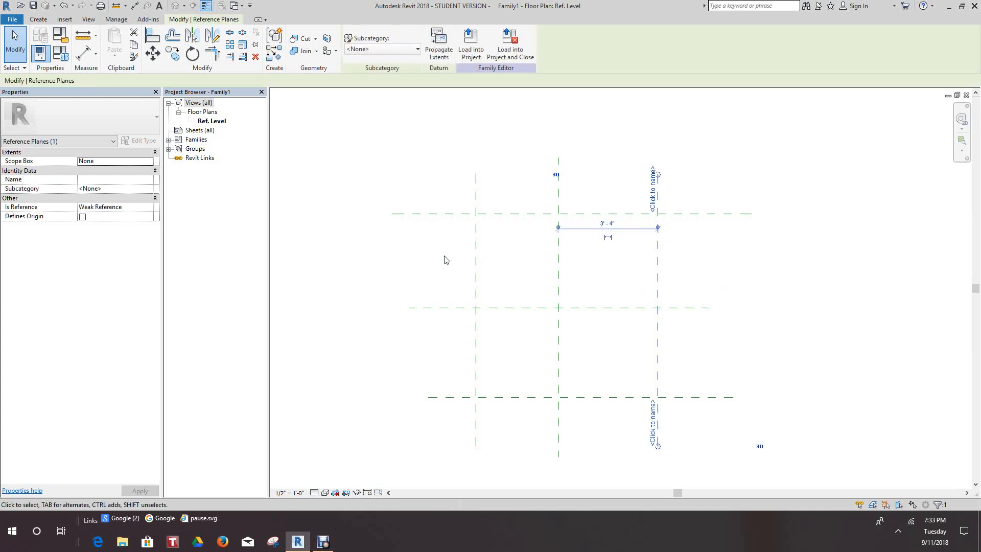
click(150, 208)
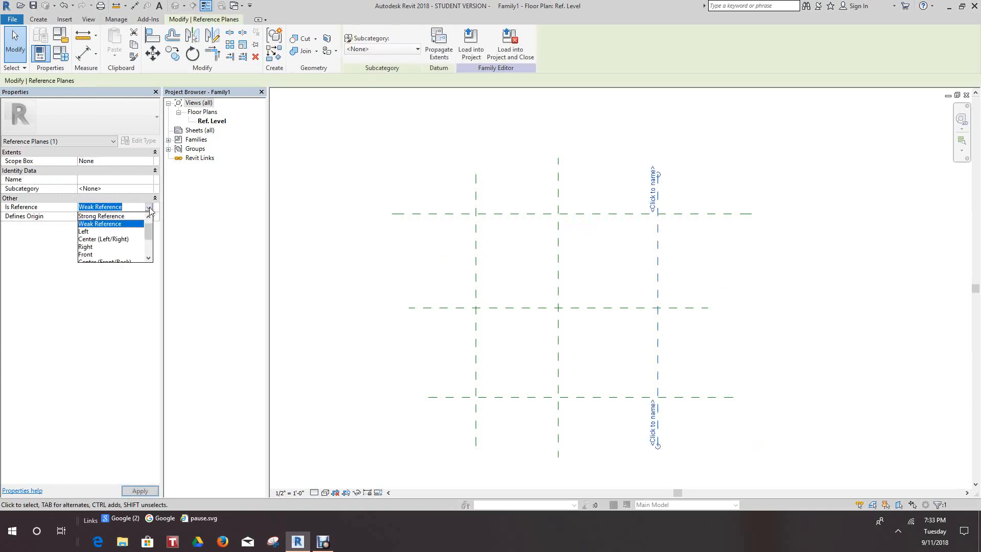
click(85, 247)
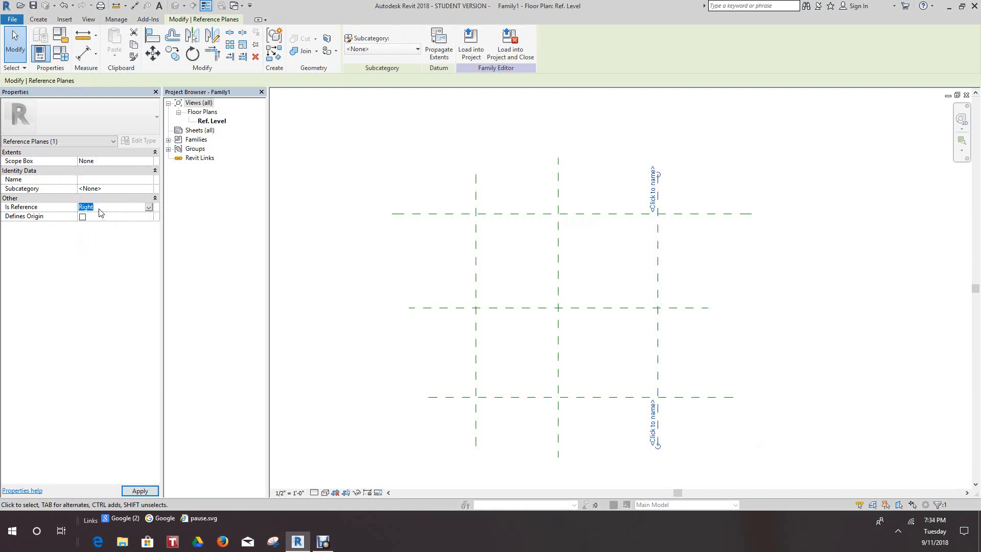
text(Left)
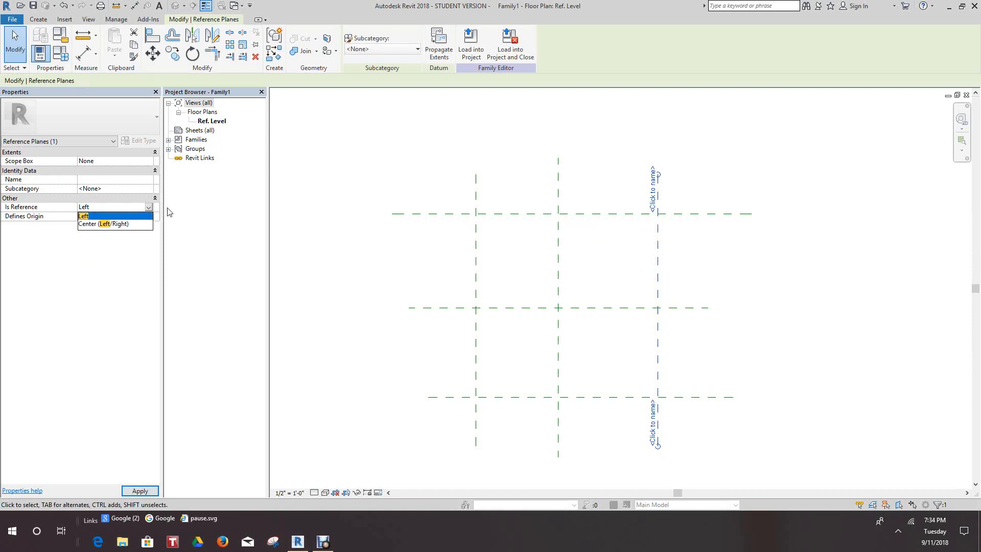
click(151, 208)
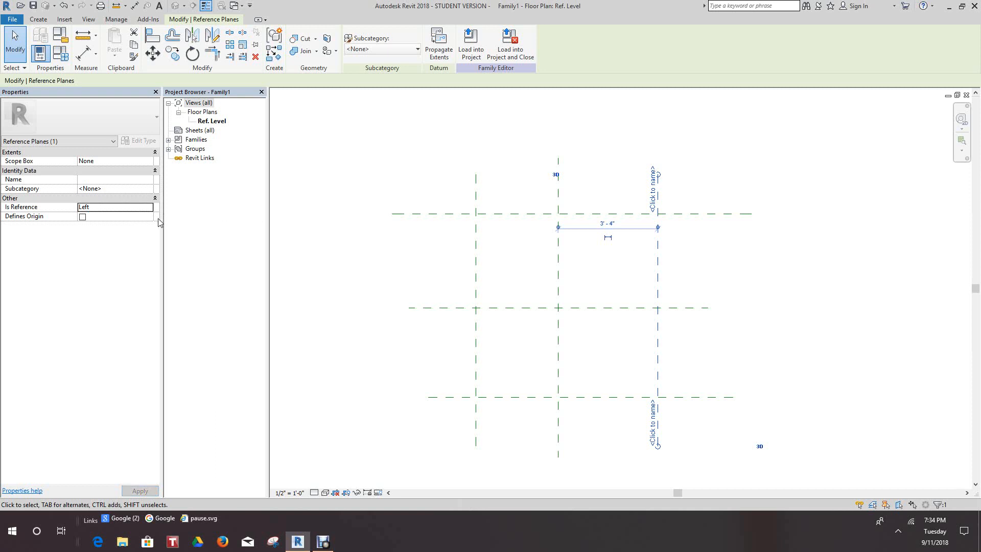
click(149, 207)
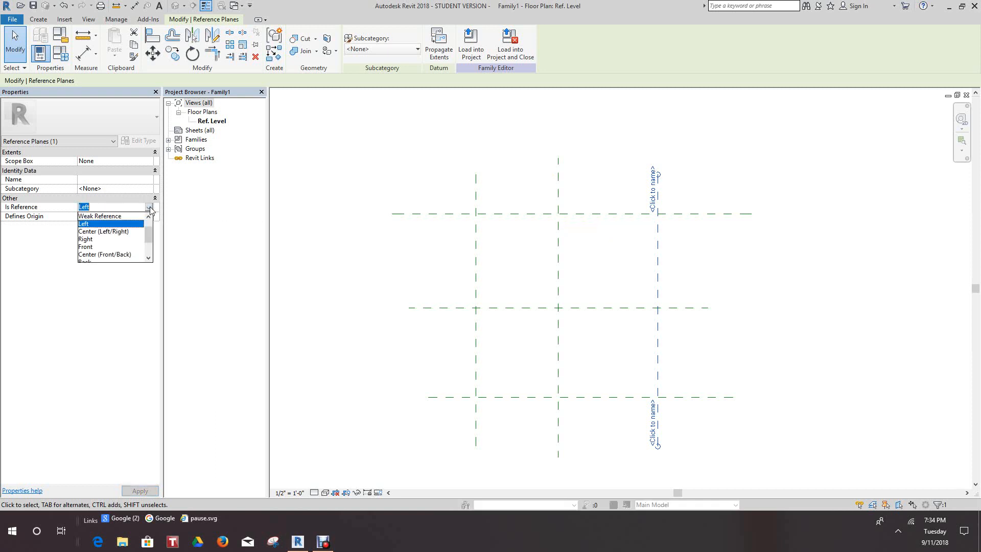
click(87, 239)
click(110, 210)
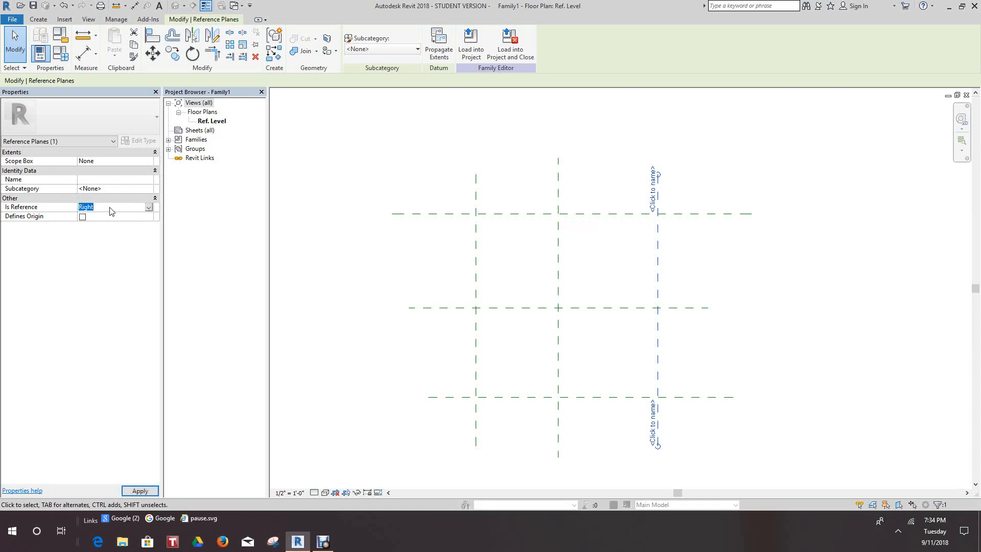
text(Left)
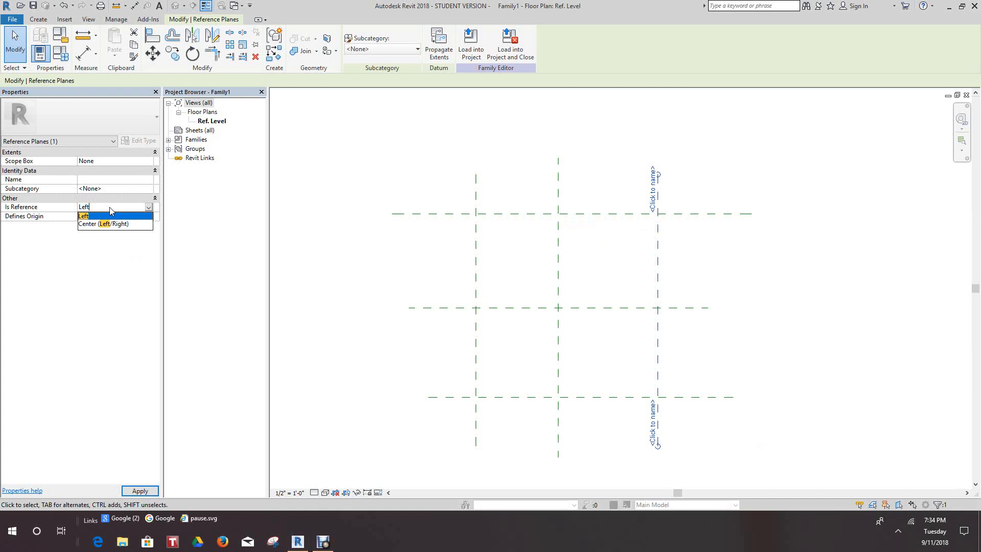
key(BackSpace)
key(BackSpace)
key(BackSpace)
key(BackSpace)
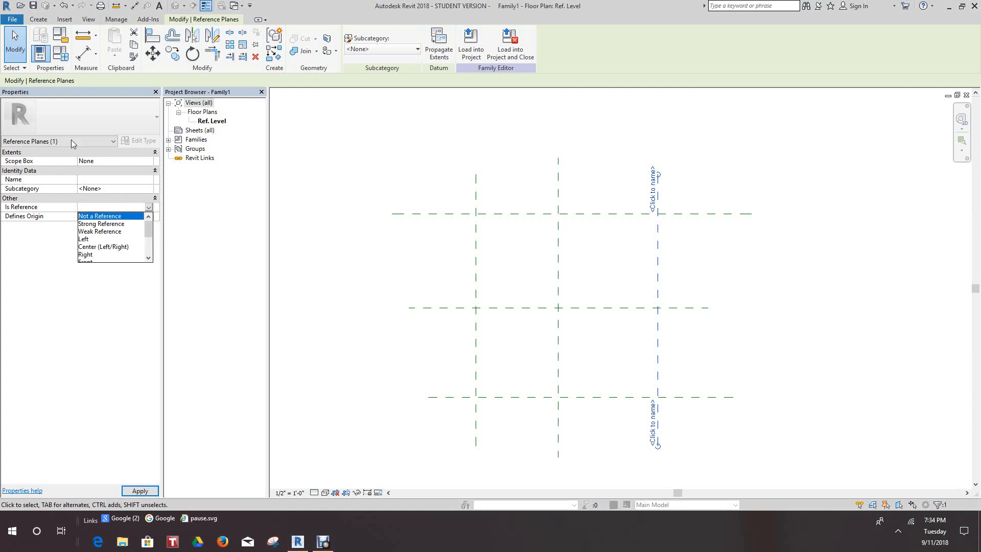
Choose Right as the rightmost vertical plane's Is Reference value, name the plane Right, and deselect it.
click(86, 256)
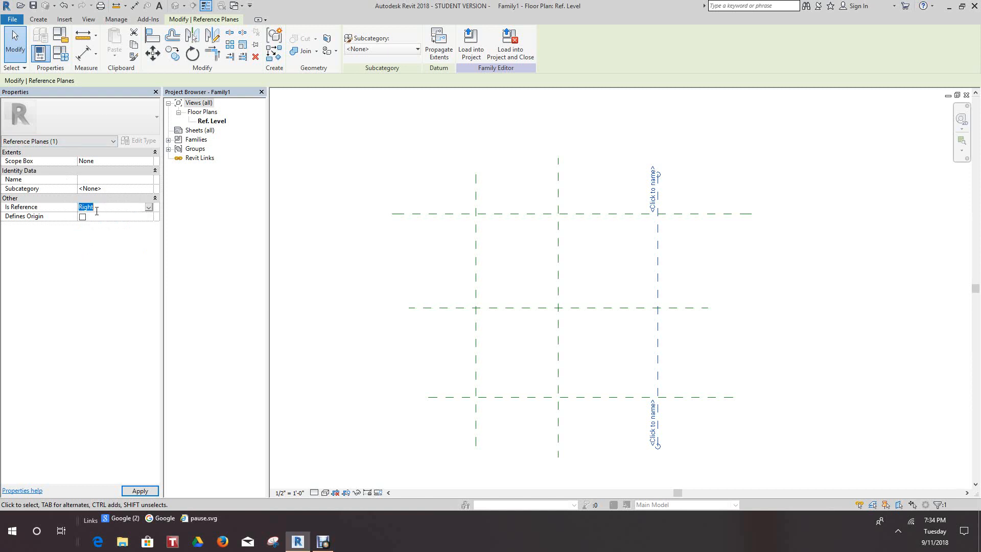
click(97, 179)
text(Right)
click(339, 165)
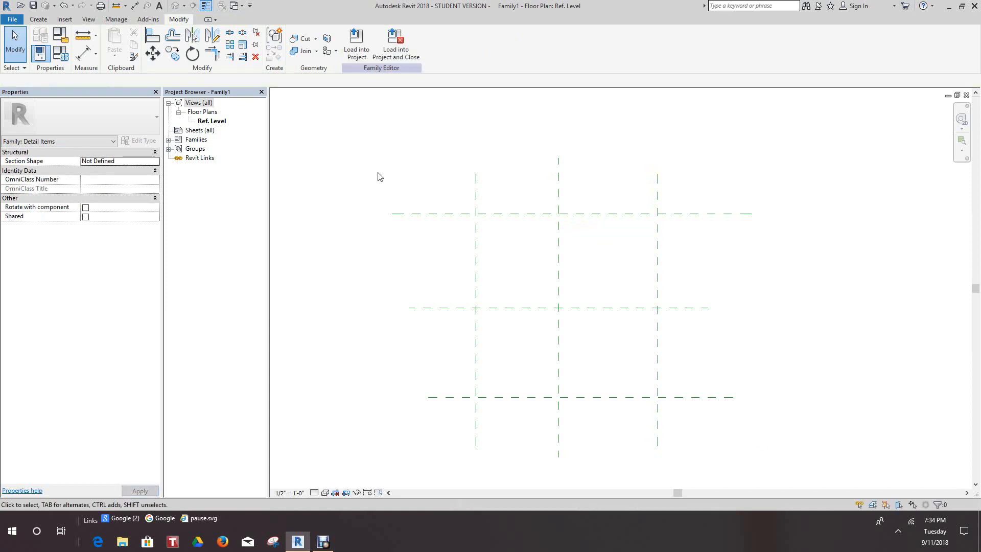
middle_drag(416, 197, 418, 234)
scroll(517, 255, up, 2)
scroll(518, 255, down, 2)
mouse_move(524, 262)
middle_down()
mouse_move(529, 204)
mouse_move(522, 256)
middle_up()
scroll(524, 221, down, 2)
scroll(524, 220, up, 5)
scroll(515, 245, down, 1)
scroll(455, 252, down, 2)
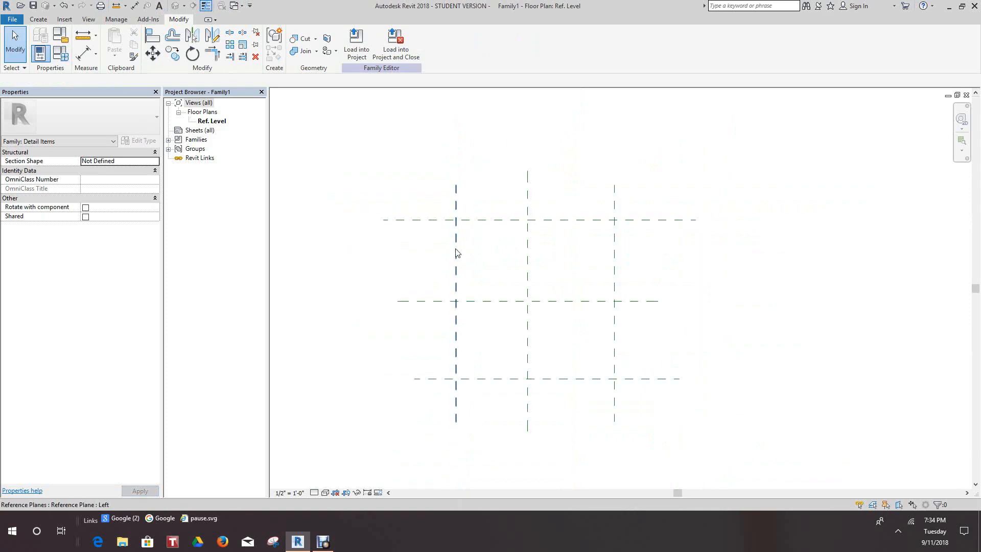
Set Is Reference to Top for the uppermost horizontal reference plane and name the plane Top.
scroll(430, 235, up, 1)
click(440, 203)
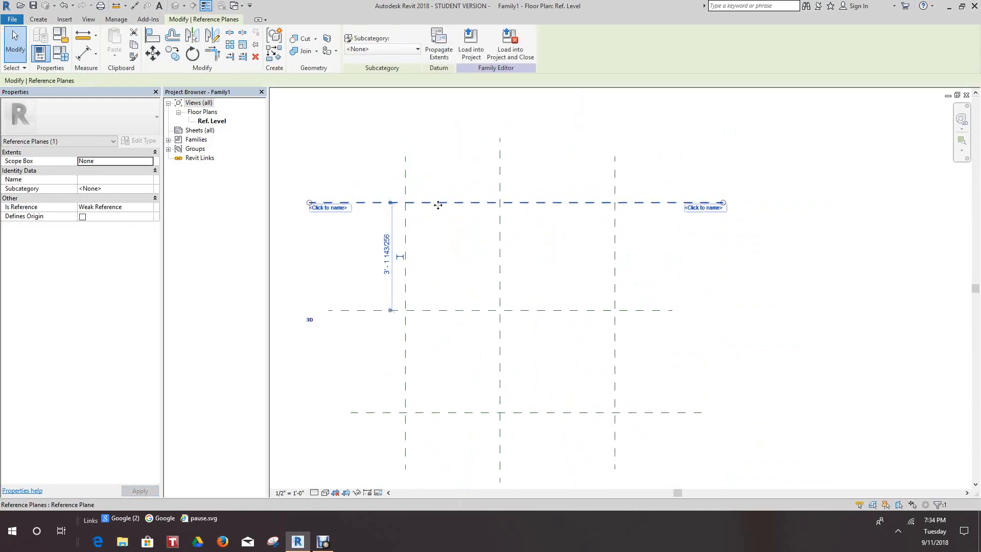
click(130, 207)
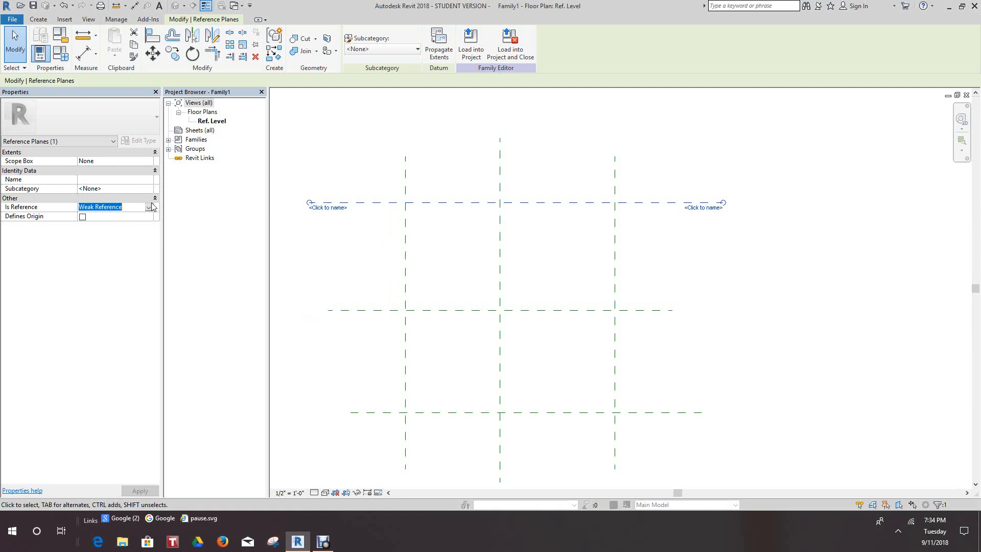
click(148, 207)
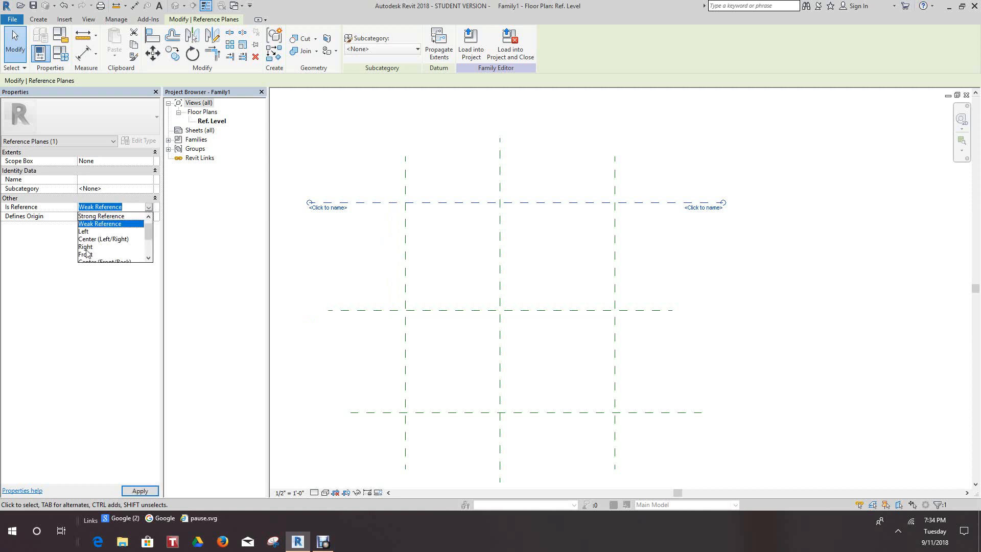
drag(148, 232, 150, 249)
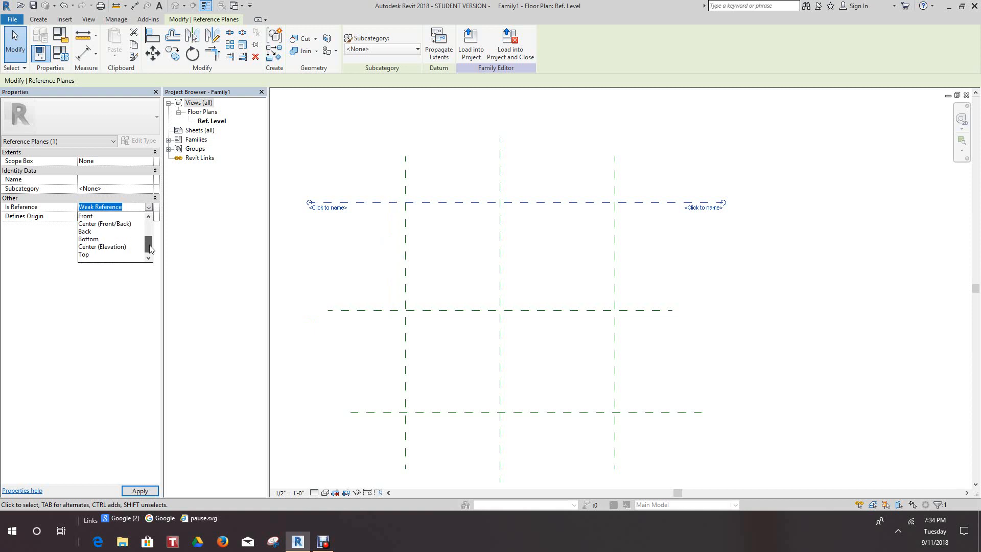
click(87, 255)
click(104, 209)
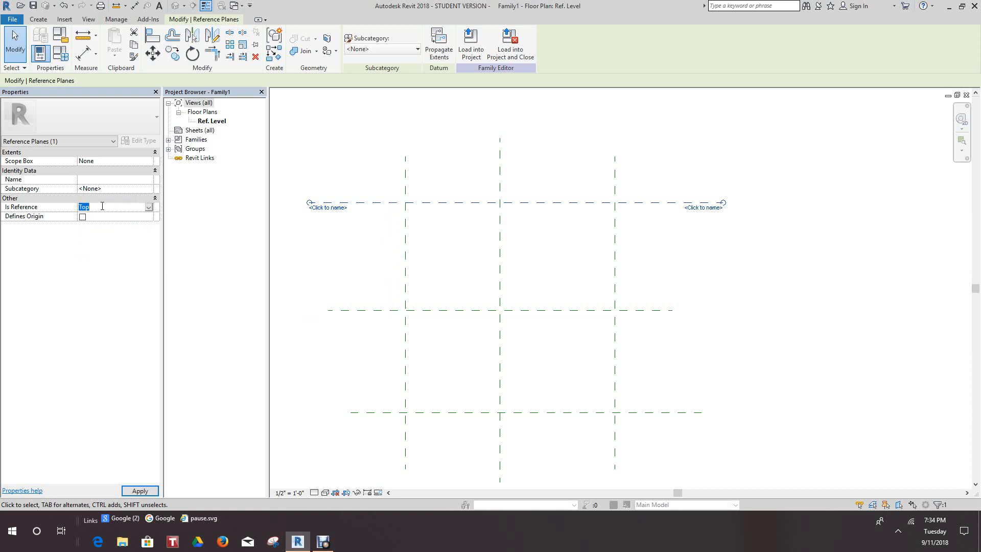
click(110, 182)
text(Top)
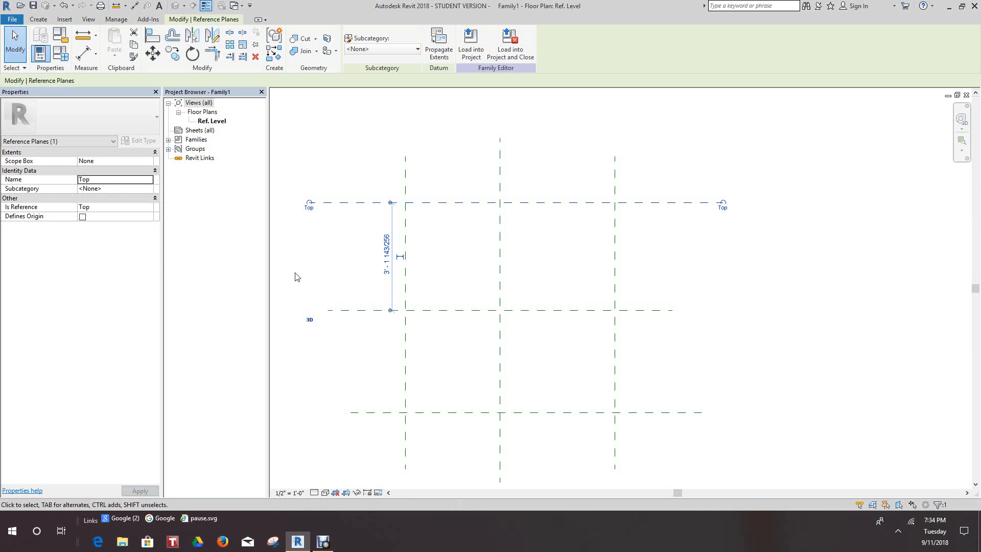
click(295, 277)
click(614, 260)
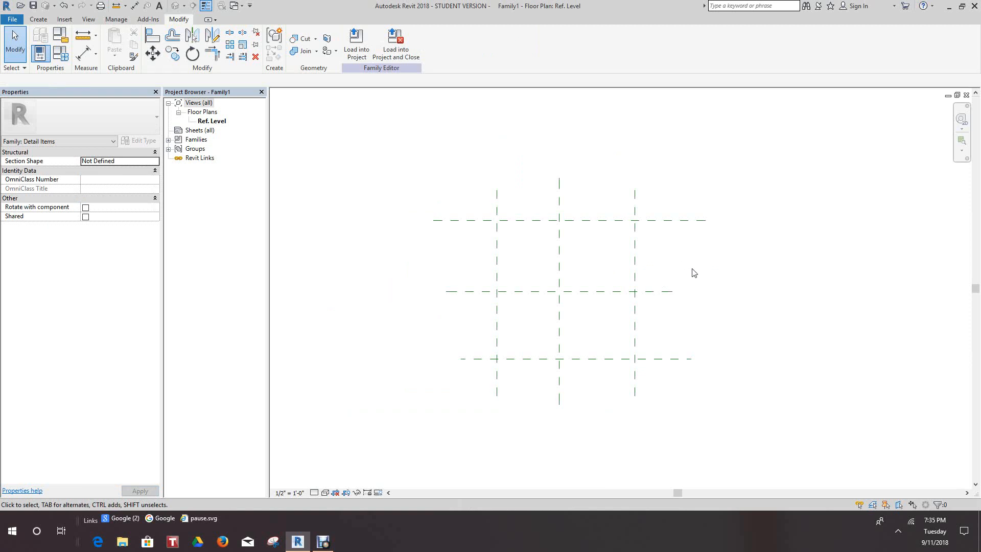
scroll(699, 270, down, 1)
scroll(704, 284, up, 2)
click(656, 311)
click(706, 329)
click(588, 389)
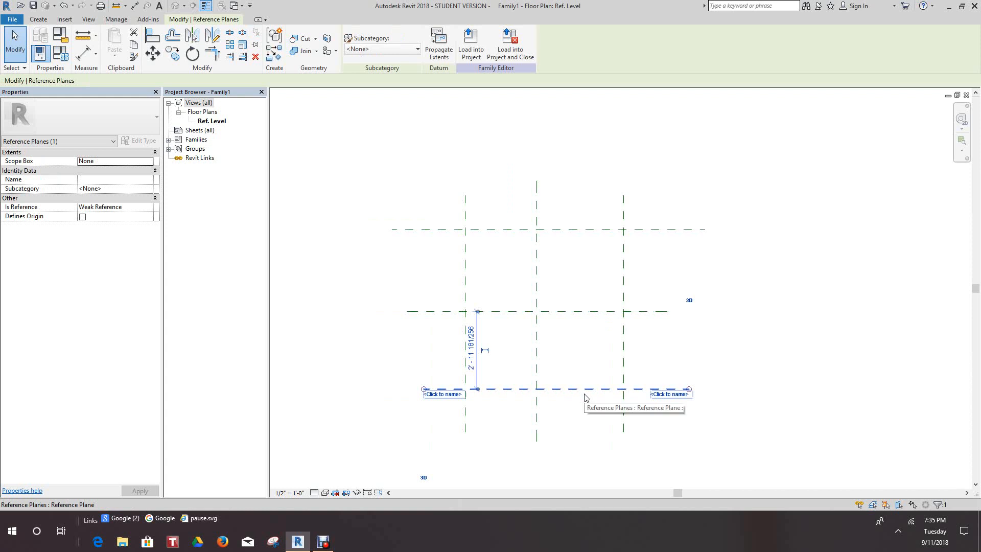
click(734, 309)
click(674, 388)
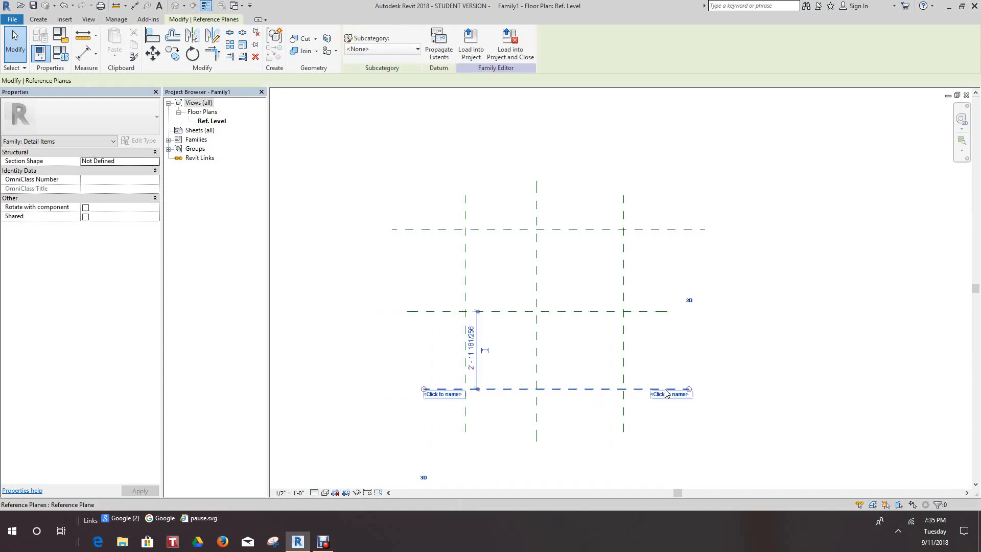
click(685, 367)
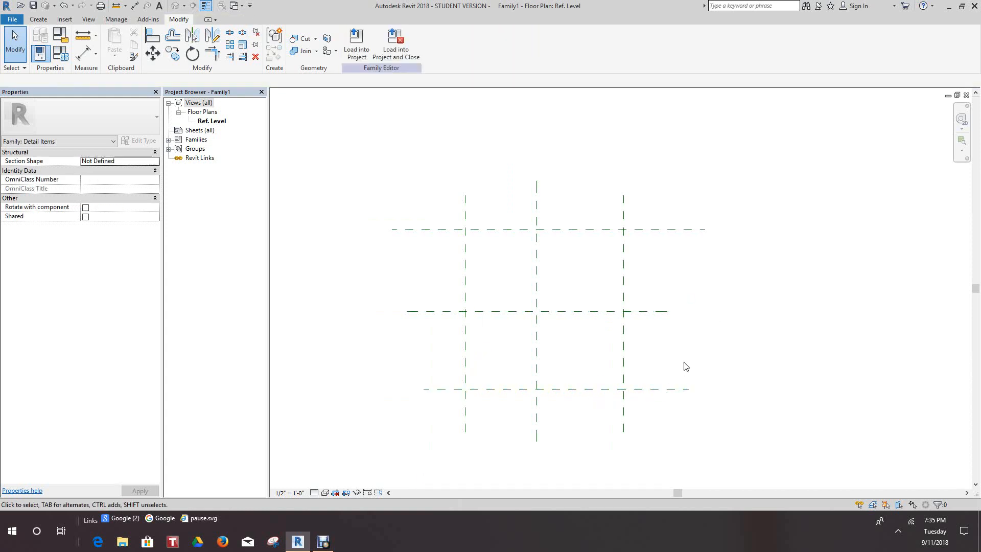
Set Is Reference to Bottom for the lowest horizontal reference plane and name the plane Bottom.
click(659, 389)
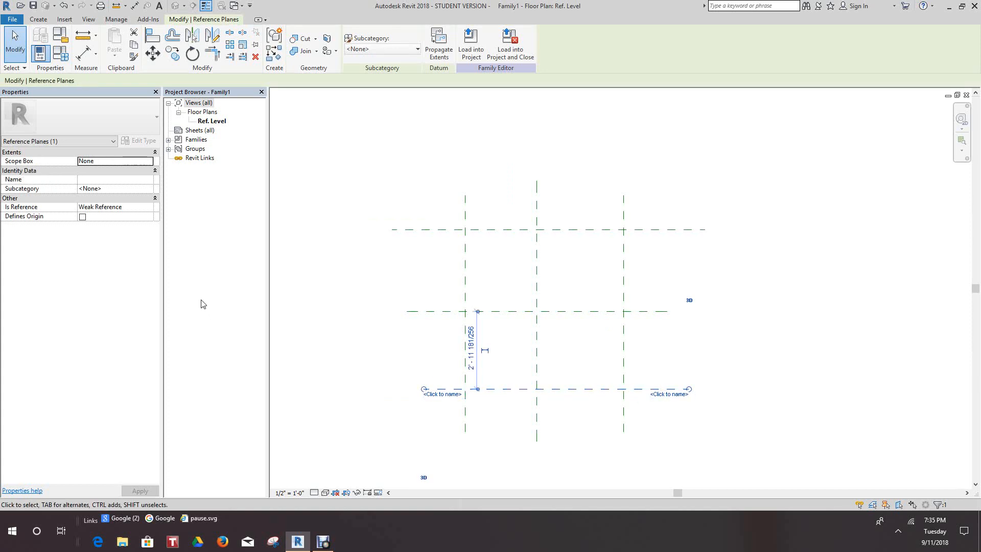
click(148, 209)
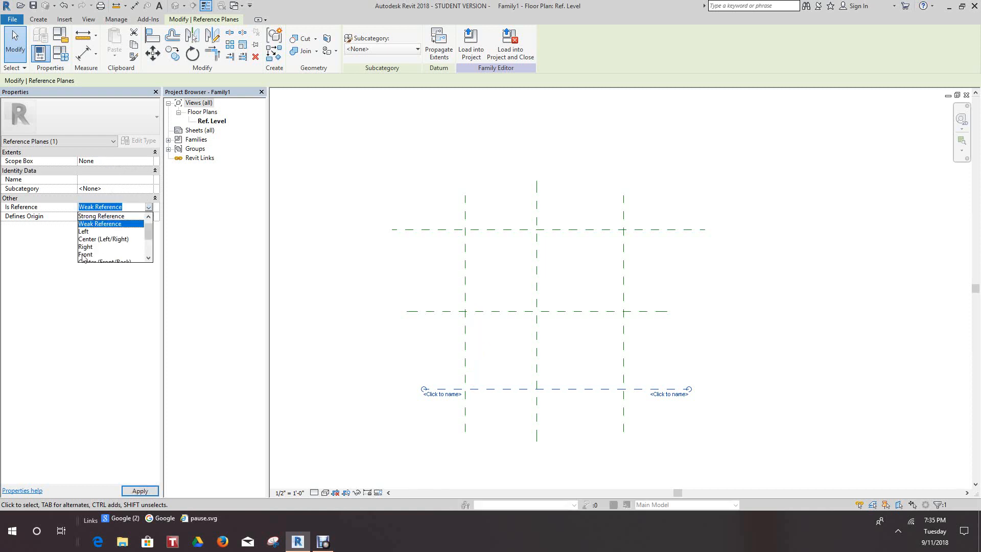
drag(151, 238, 150, 250)
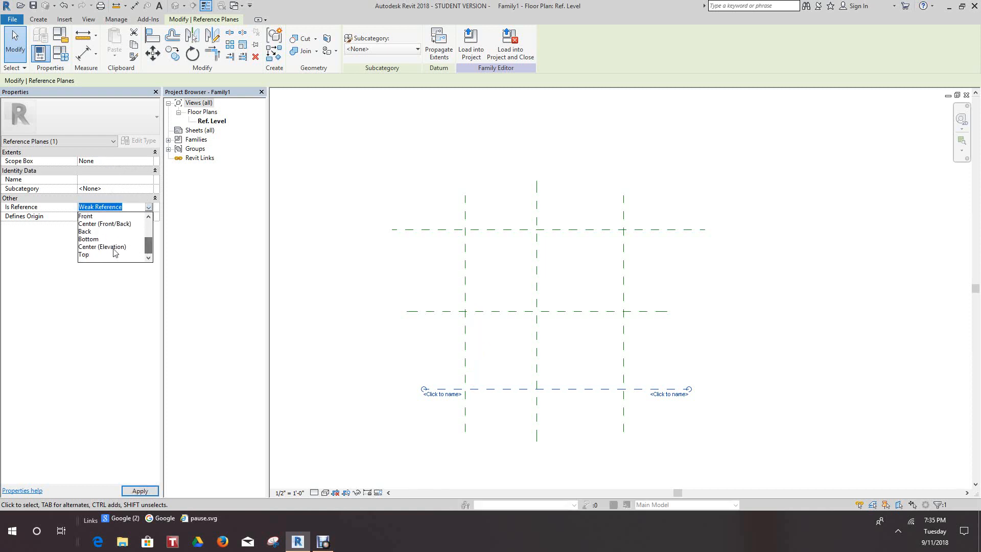
click(97, 239)
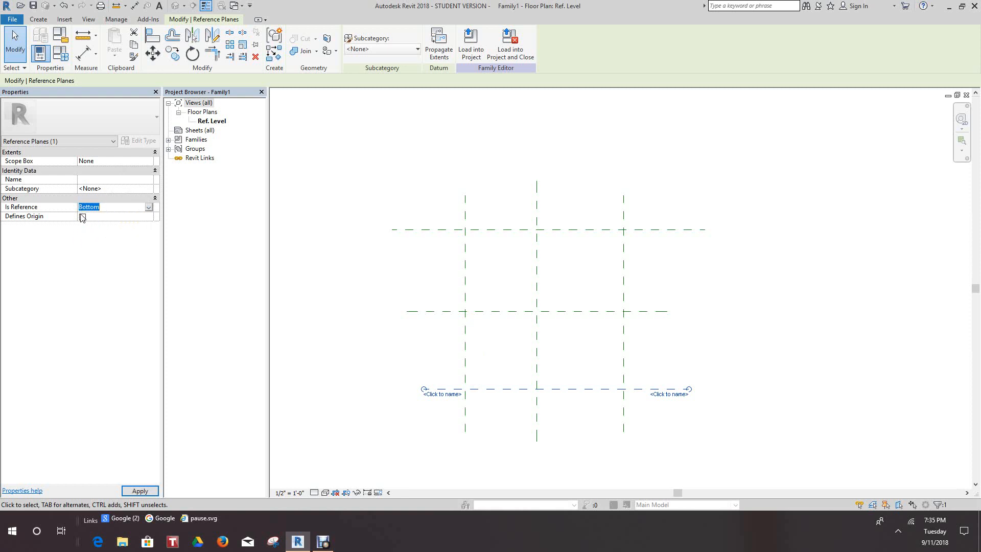
click(100, 181)
text(Bottom)
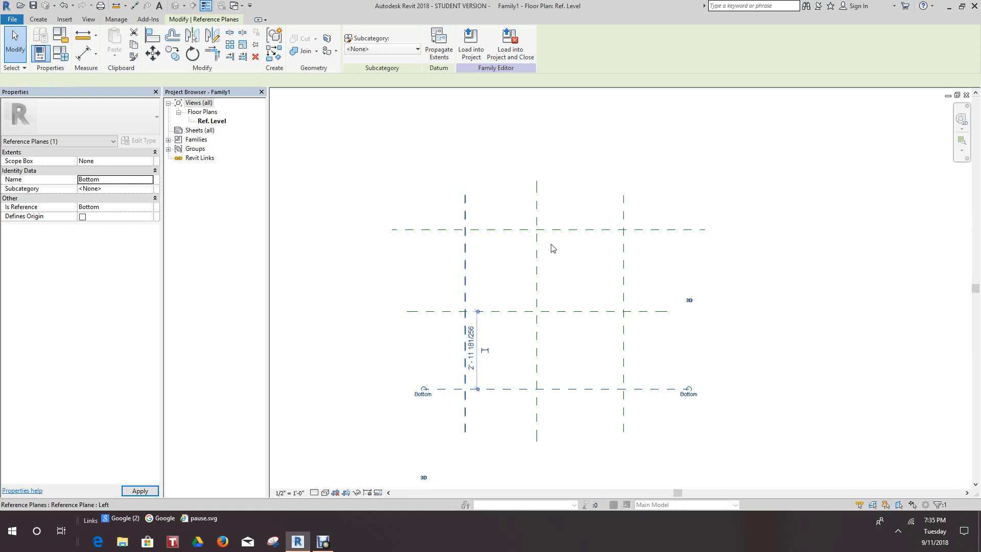
click(788, 332)
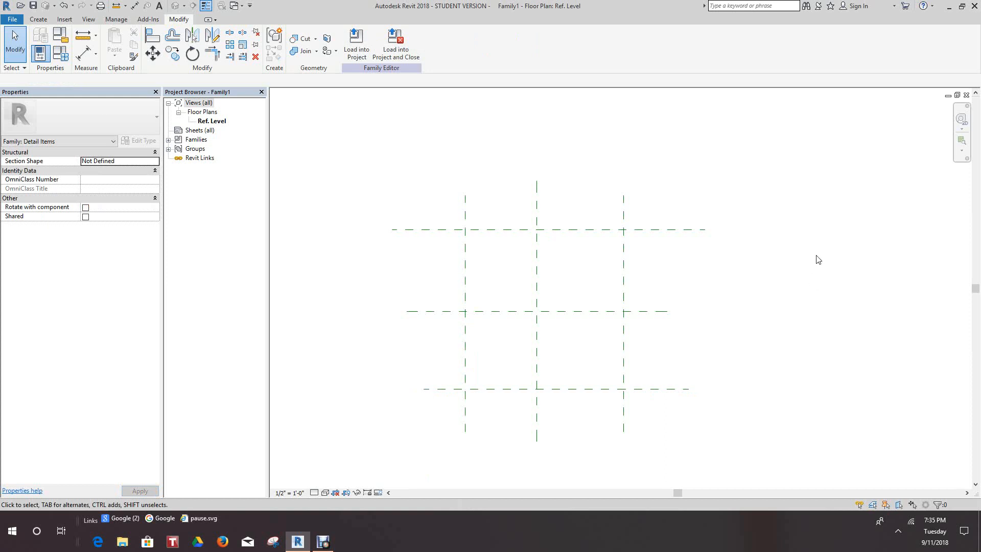
scroll(648, 282, up, 2)
scroll(657, 289, down, 3)
scroll(562, 293, down, 2)
scroll(551, 271, up, 2)
scroll(503, 268, down, 3)
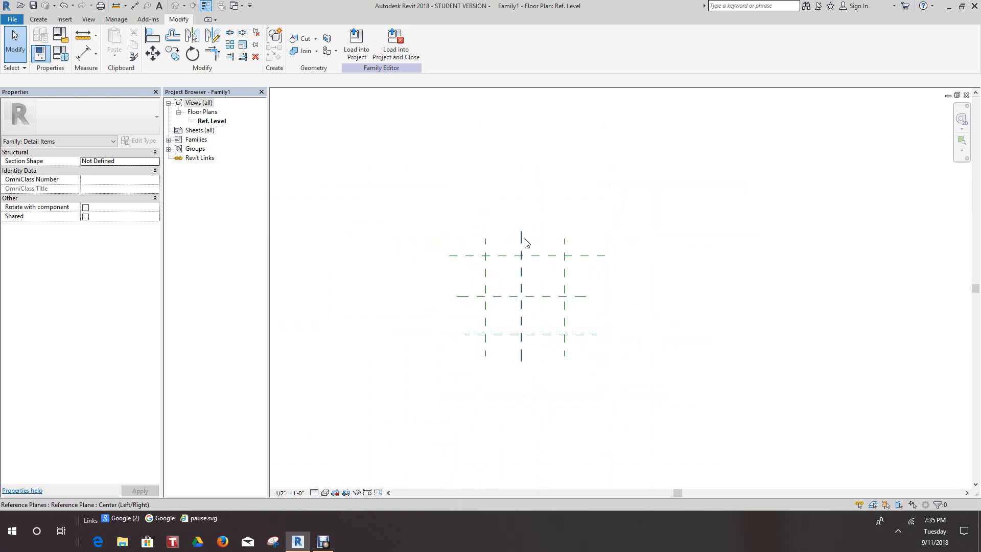
scroll(525, 239, down, 1)
middle_drag(524, 238, 512, 233)
scroll(509, 243, up, 2)
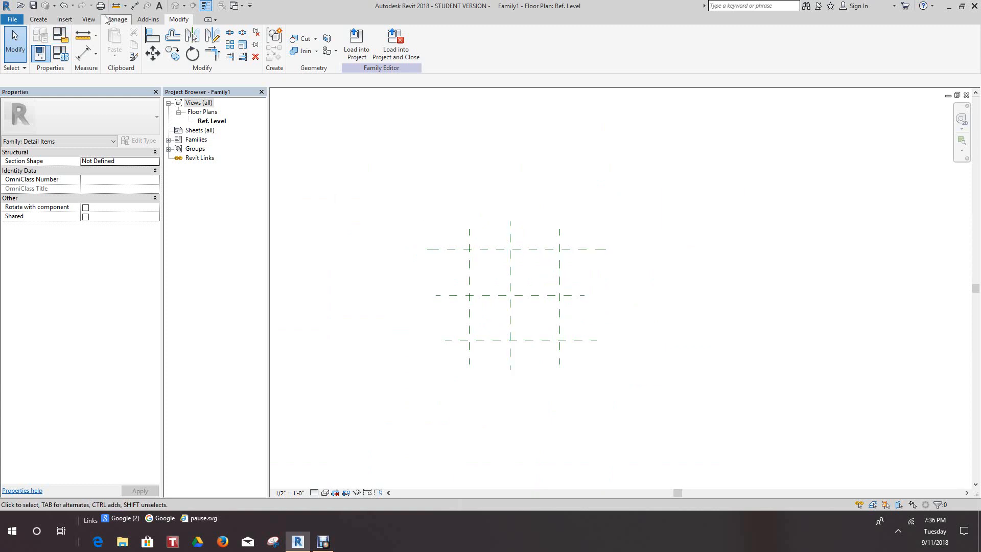
Place a continuous aligned dimension across the Bottom, horizontal center and Top reference planes, just outside the Left plane.
click(66, 20)
click(39, 20)
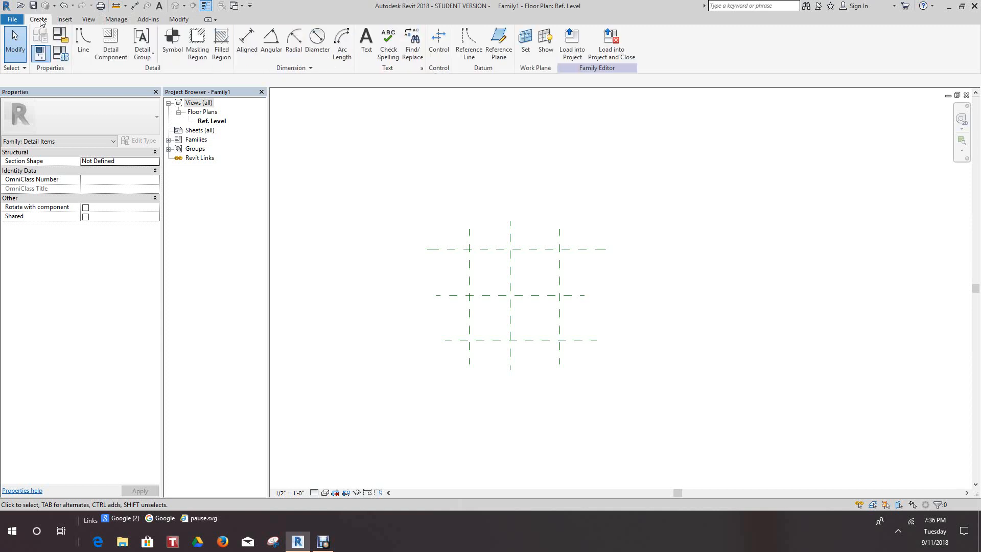
click(246, 40)
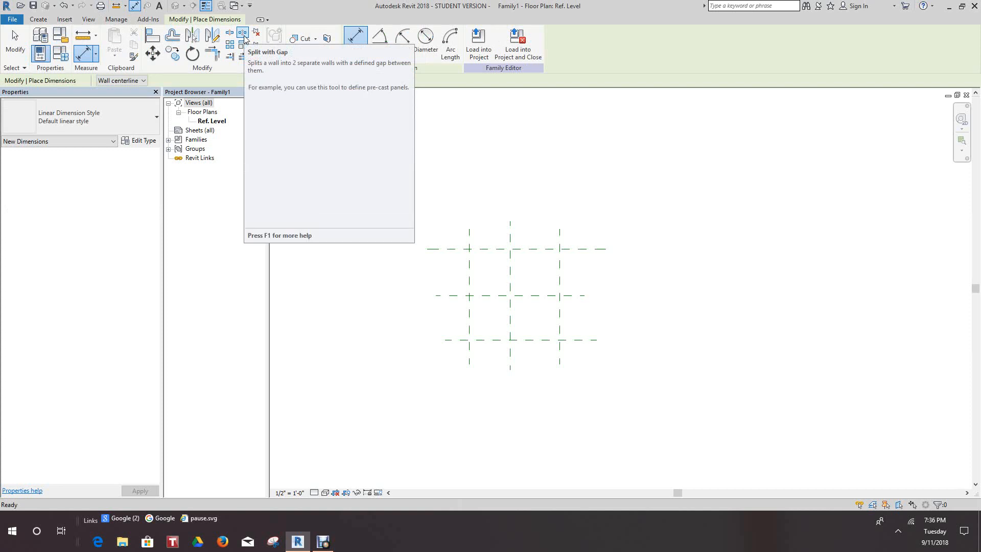
scroll(456, 322, up, 3)
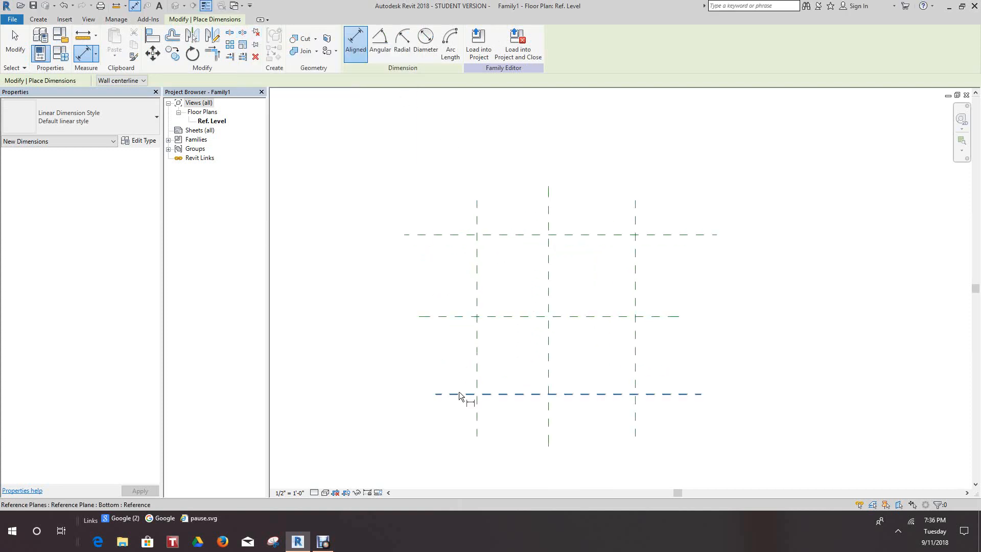
click(458, 393)
click(457, 317)
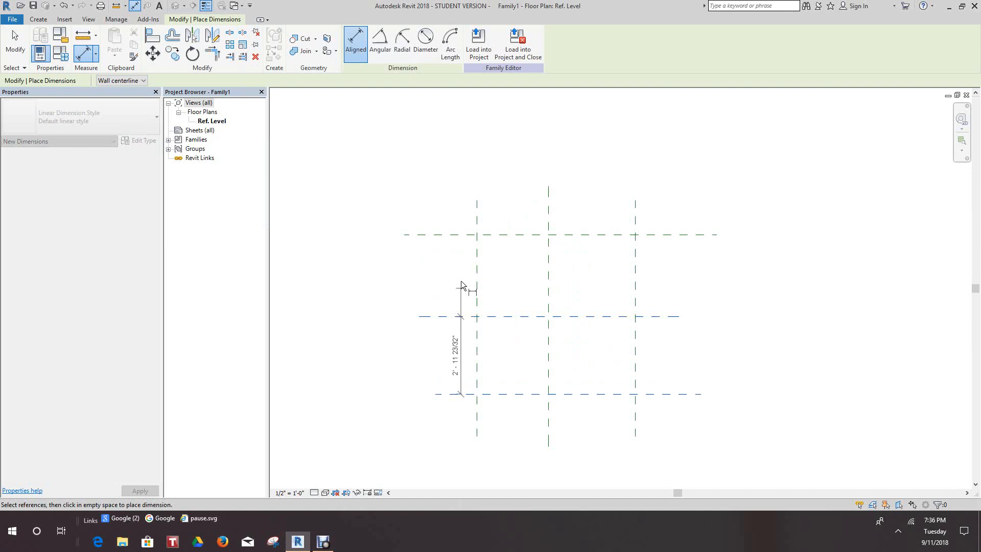
click(458, 234)
click(450, 194)
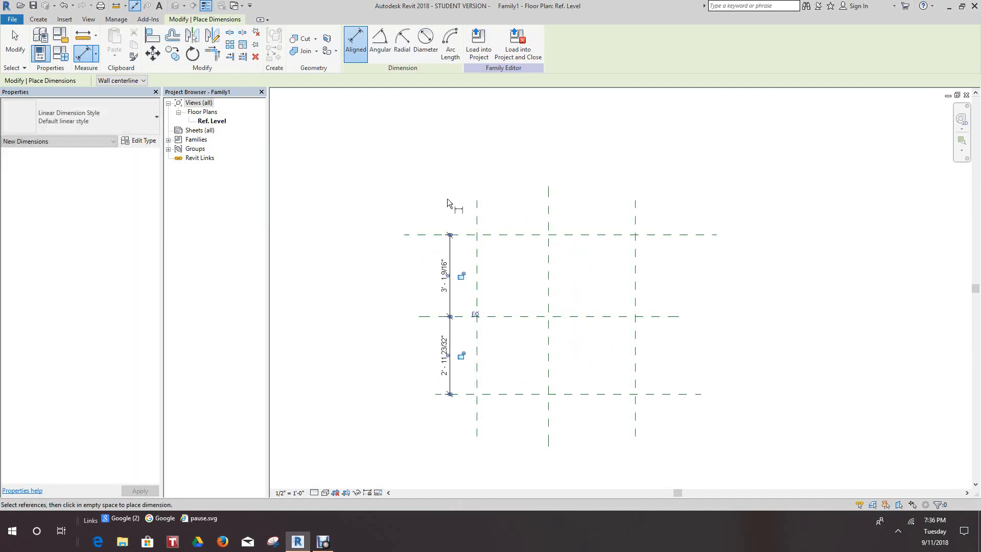
Place an overall aligned dimension between the Bottom and Top reference planes, outside the continuous dimension, and exit the dimension command.
click(436, 395)
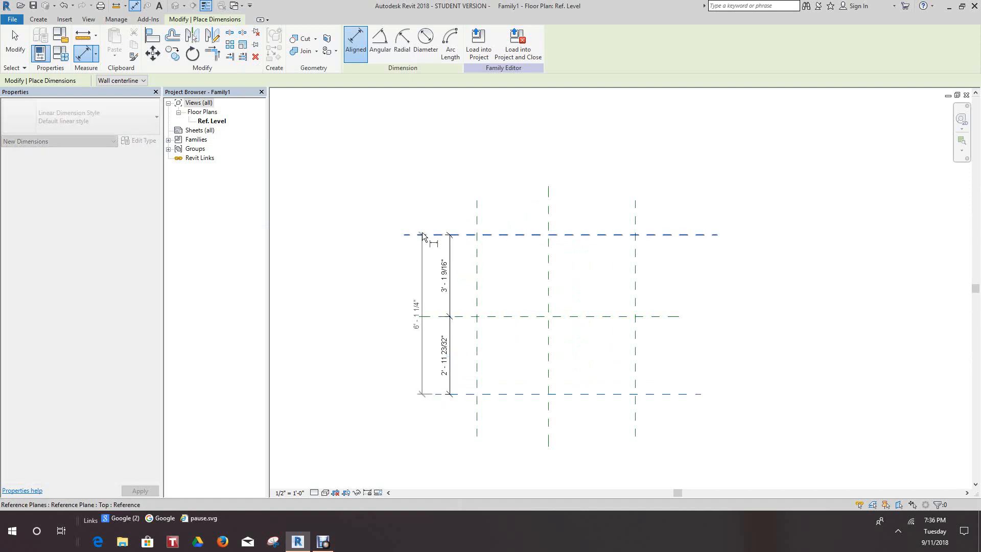
click(422, 235)
click(391, 187)
right_click(391, 187)
click(417, 189)
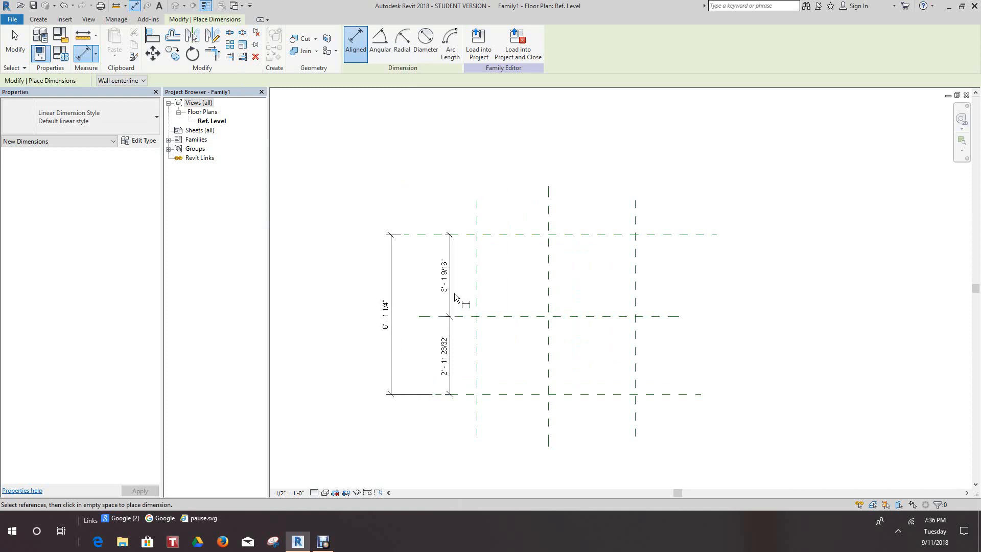
right_click(457, 297)
click(478, 299)
Apply the equality constraint to the continuous dimension across the three horizontal reference planes.
click(453, 309)
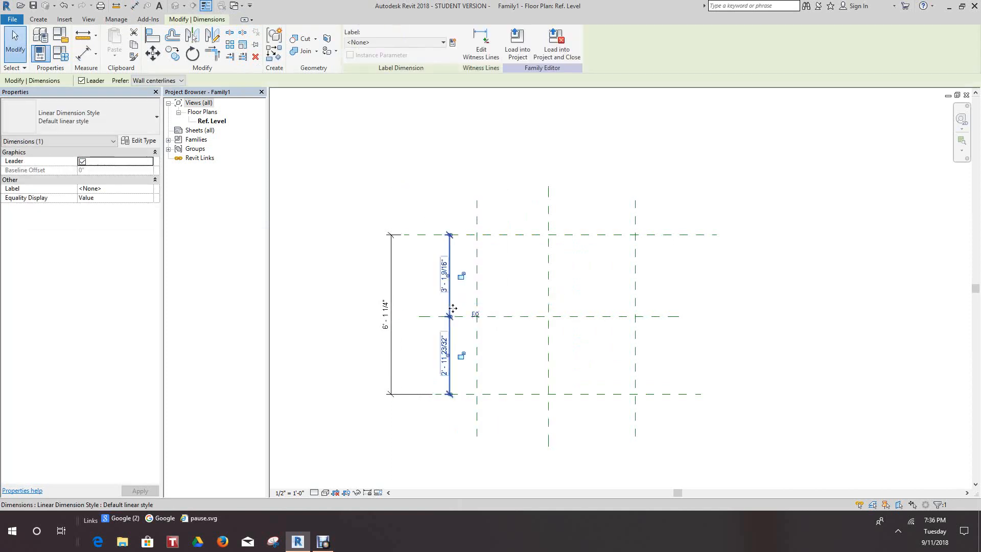
click(475, 315)
click(429, 197)
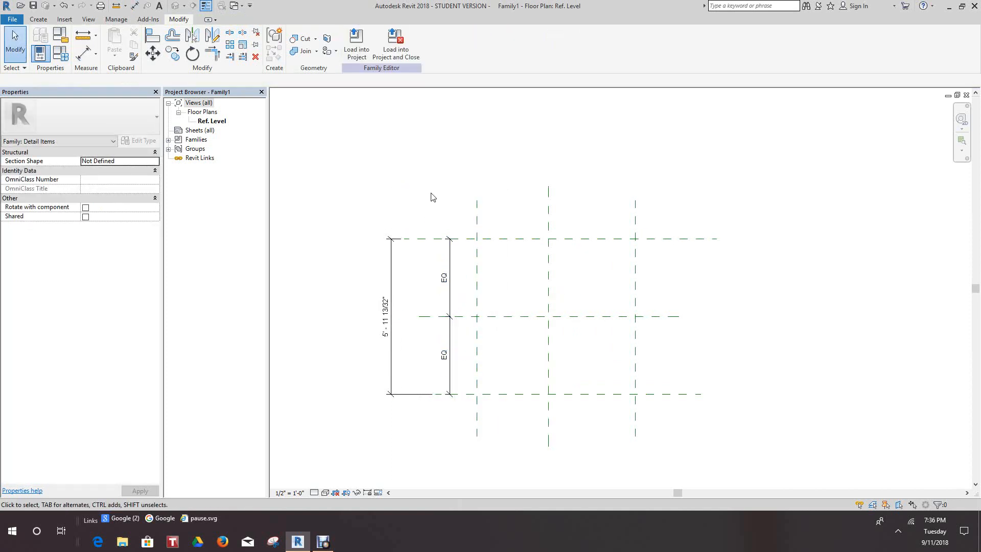
Place a continuous aligned dimension across the Left, vertical center and Right reference planes above the Top plane, and make its segments equal.
scroll(529, 208, up, 3)
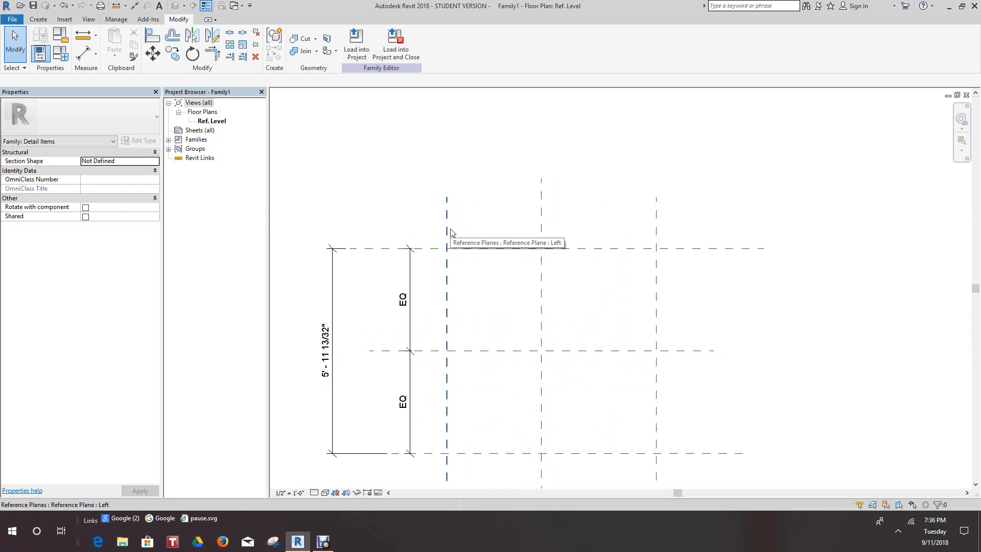
scroll(449, 208, down, 1)
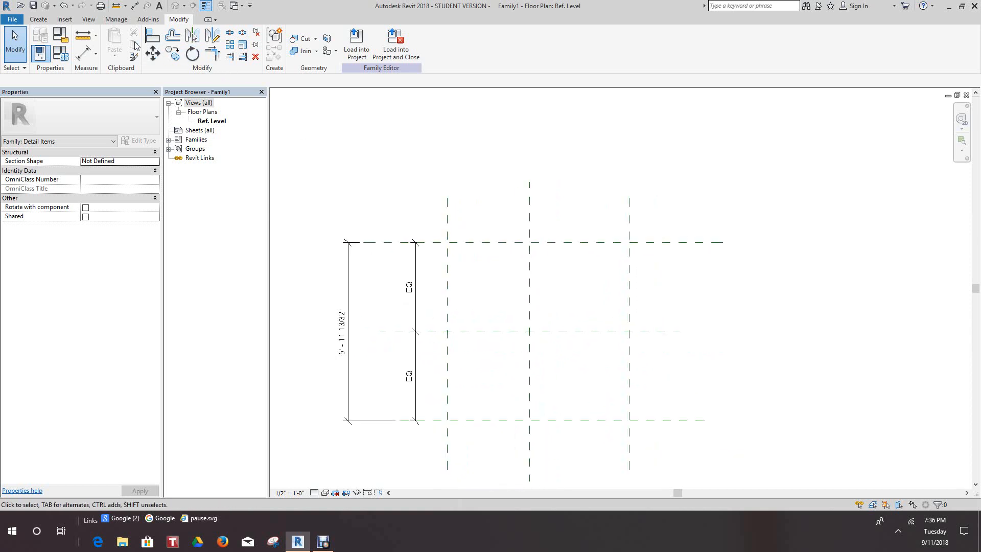
click(82, 53)
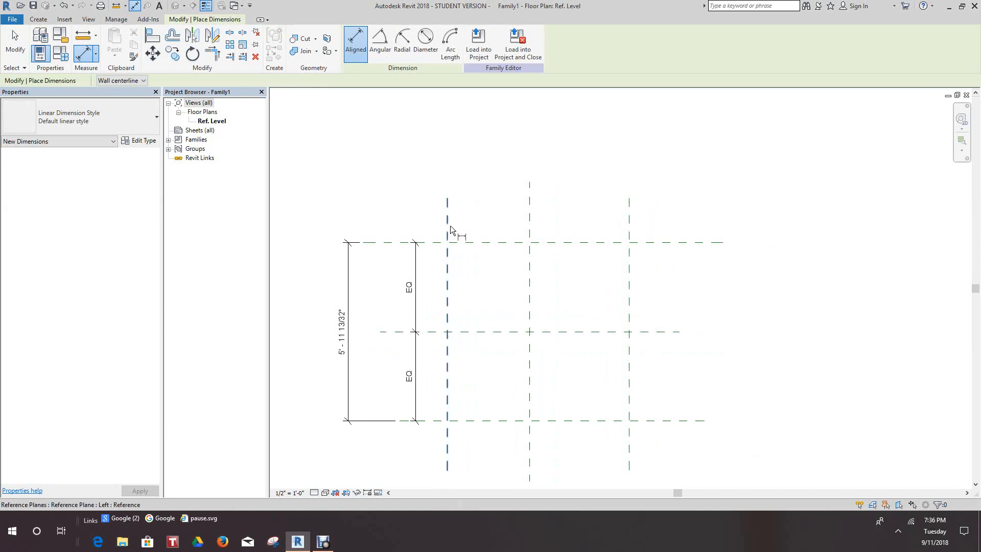
click(450, 228)
click(530, 220)
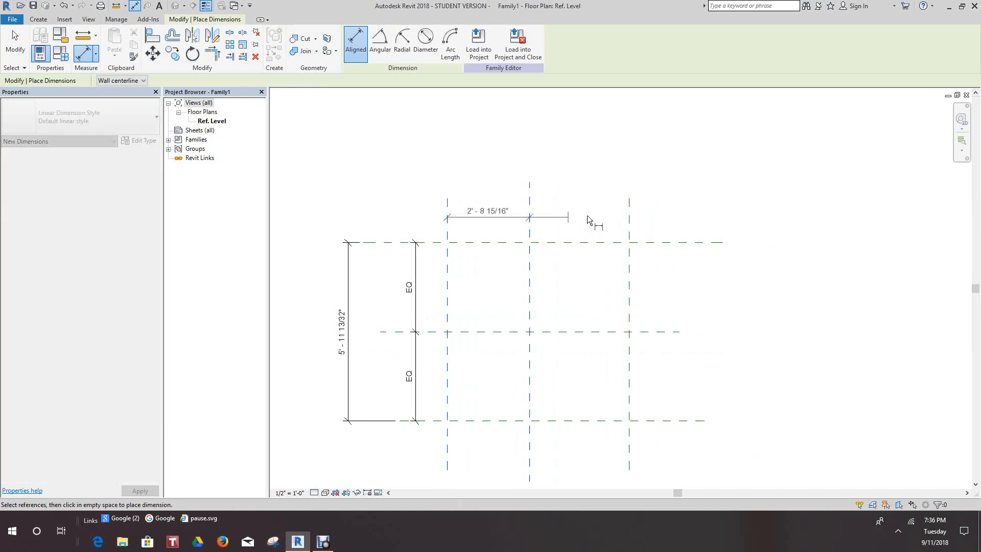
click(628, 225)
click(700, 211)
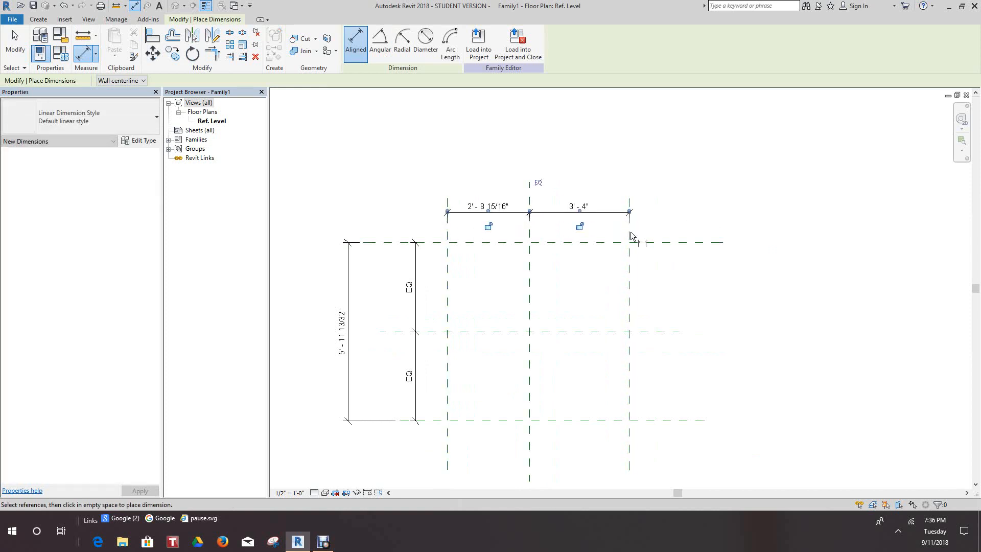
click(539, 183)
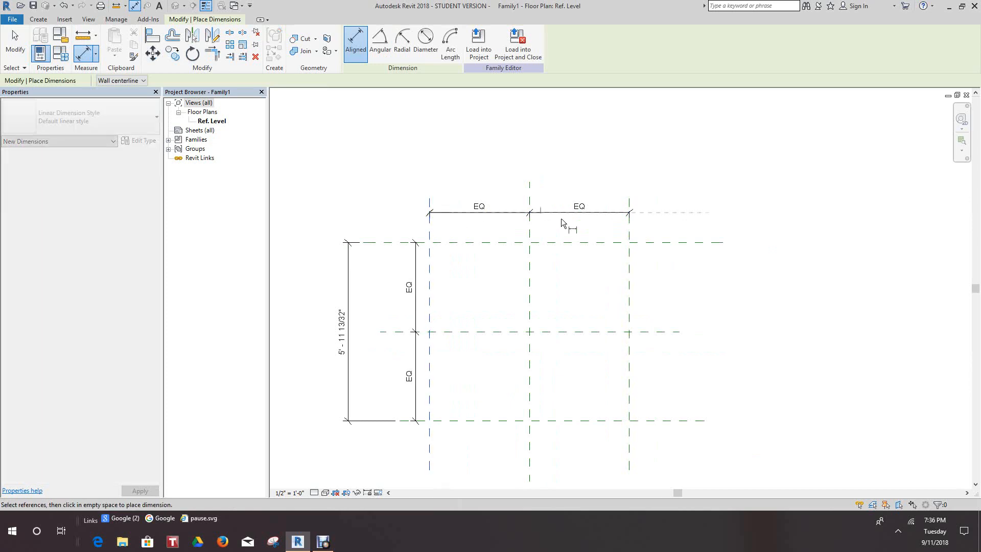
Place an overall aligned dimension between the Left and Right reference planes above the equalized dimension, and exit the command.
click(630, 240)
click(648, 148)
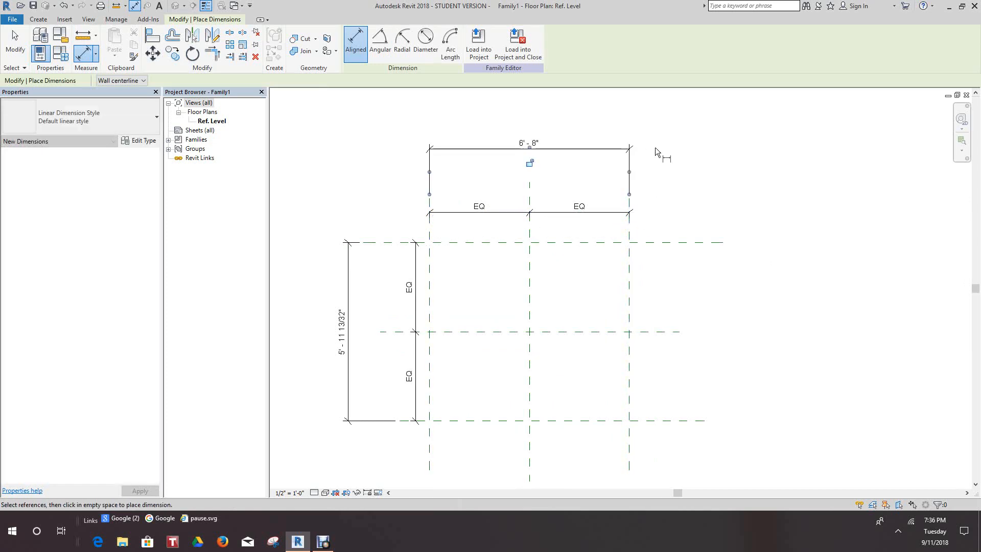
right_click(682, 157)
click(728, 163)
scroll(707, 284, down, 2)
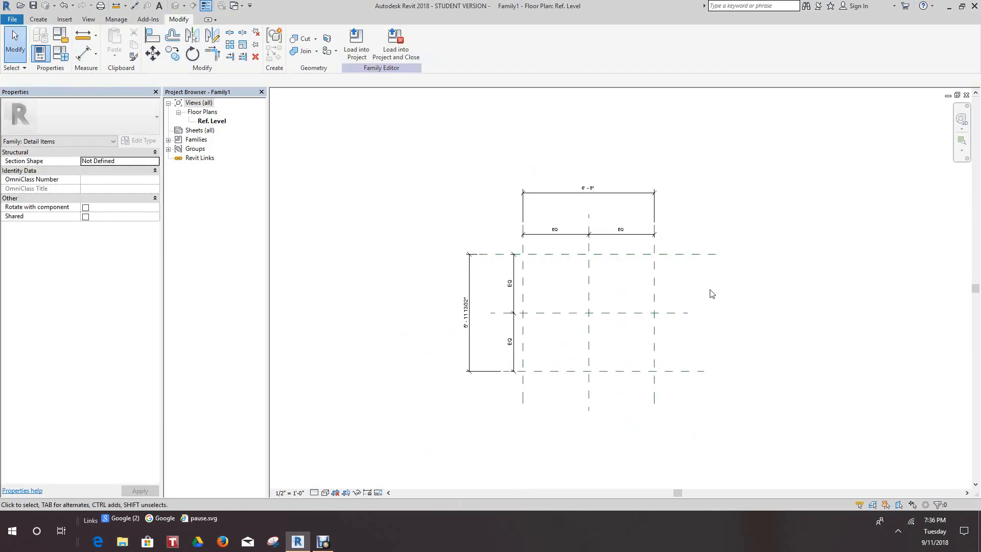
scroll(712, 294, up, 3)
right_click(755, 290)
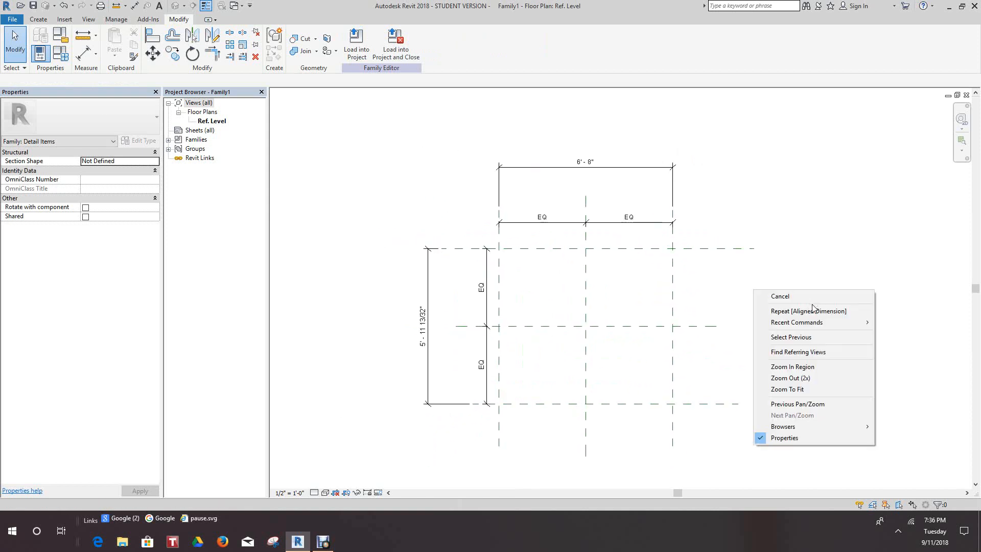
click(785, 299)
middle_drag(790, 302, 822, 273)
scroll(773, 282, up, 2)
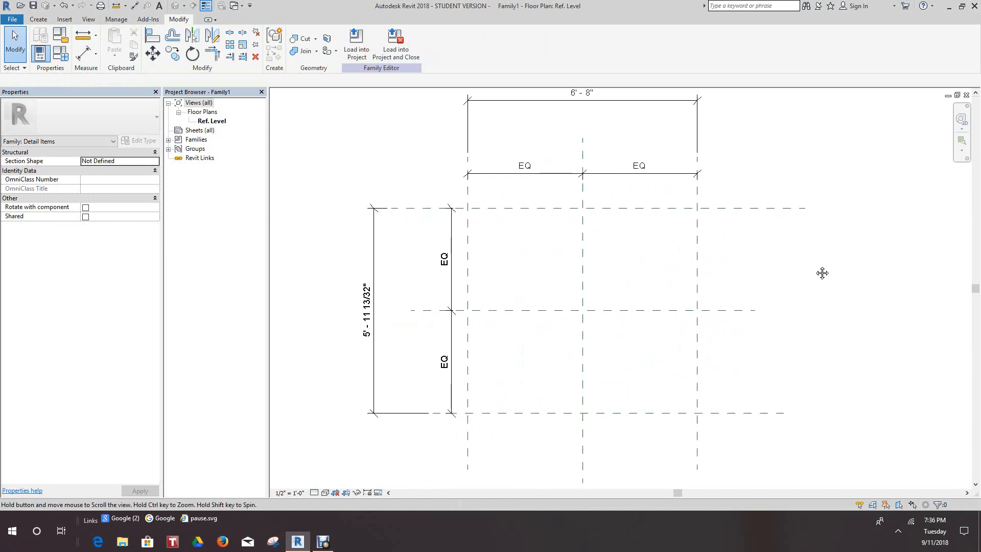
right_click(799, 258)
click(808, 262)
scroll(754, 263, down, 2)
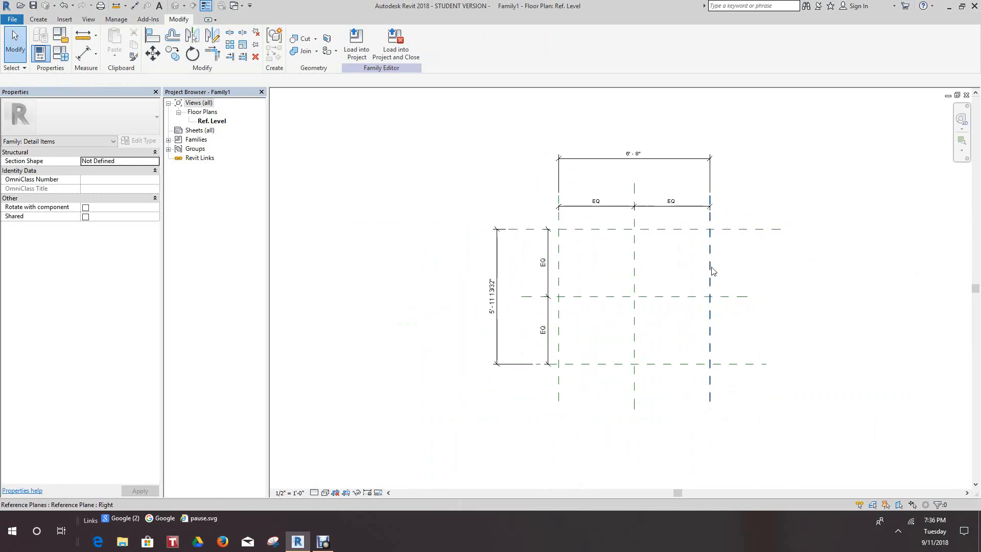
scroll(705, 266, up, 2)
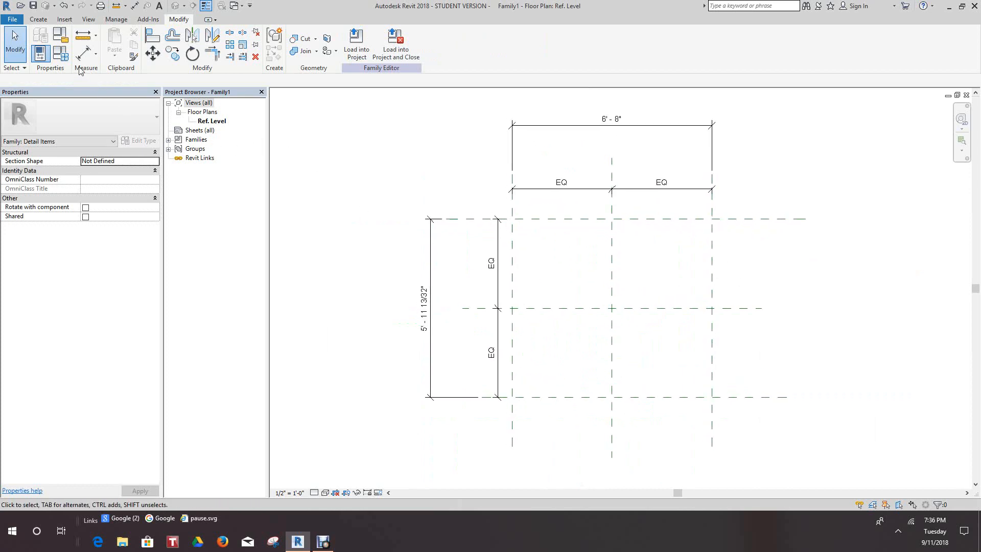
click(64, 55)
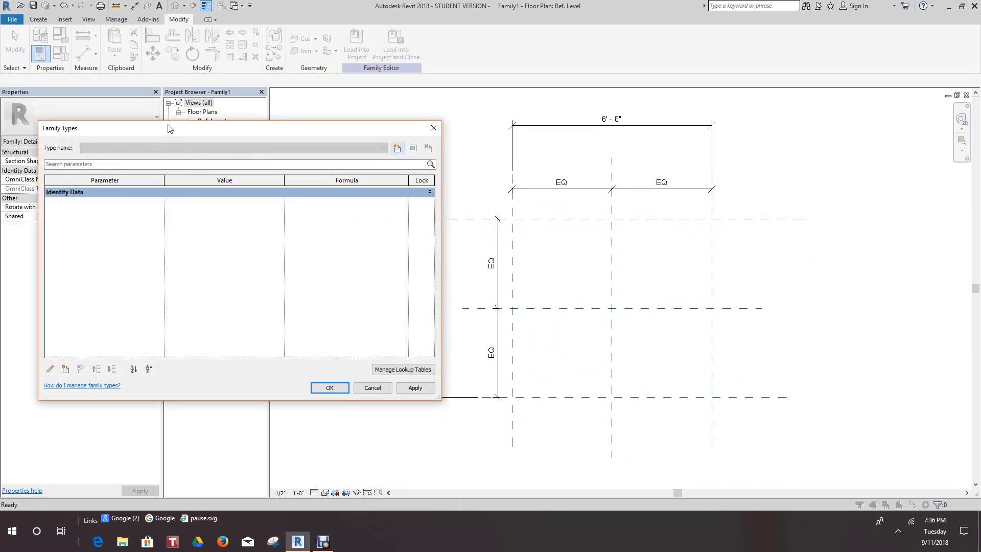
click(438, 128)
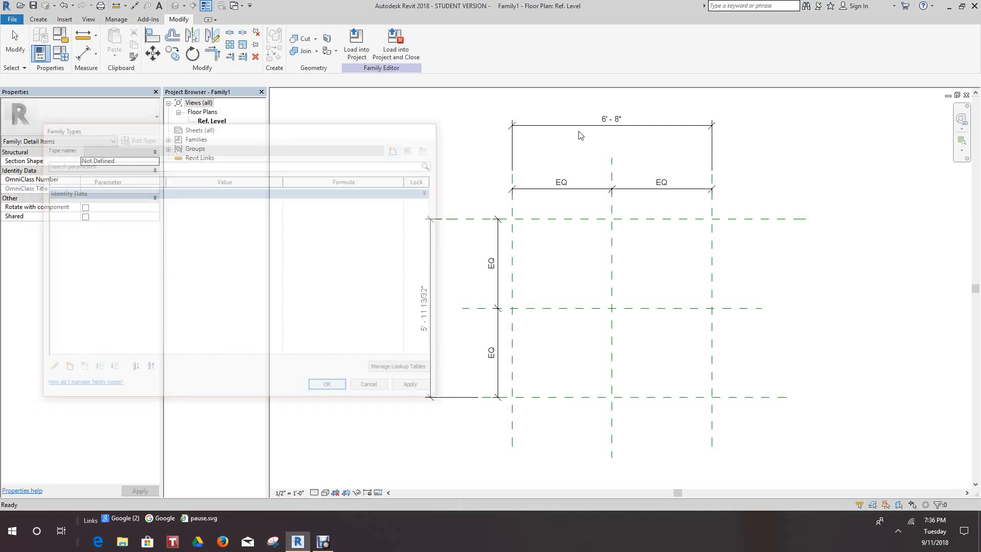
Label the overall horizontal dimension between the Left and Right planes with a new family type parameter named Width.
click(601, 127)
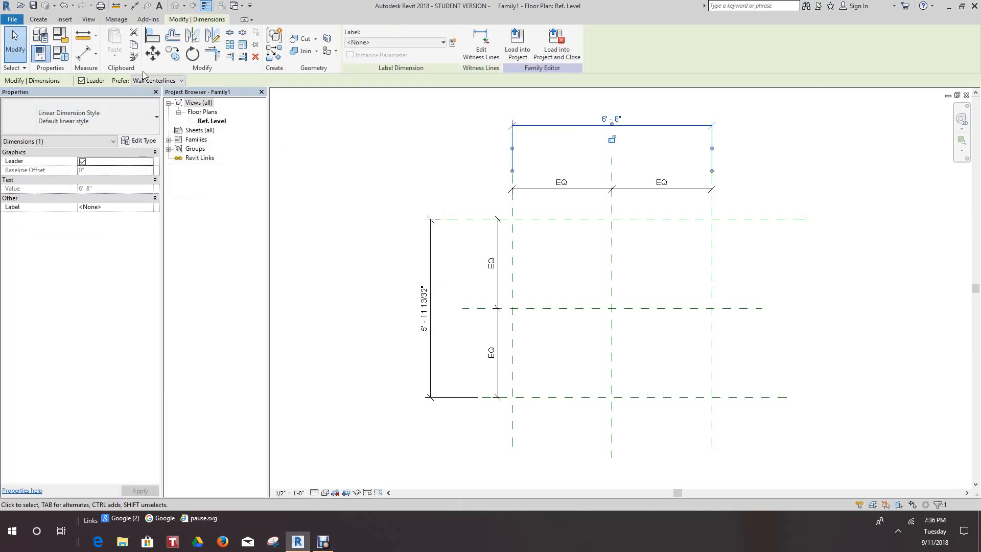
click(453, 43)
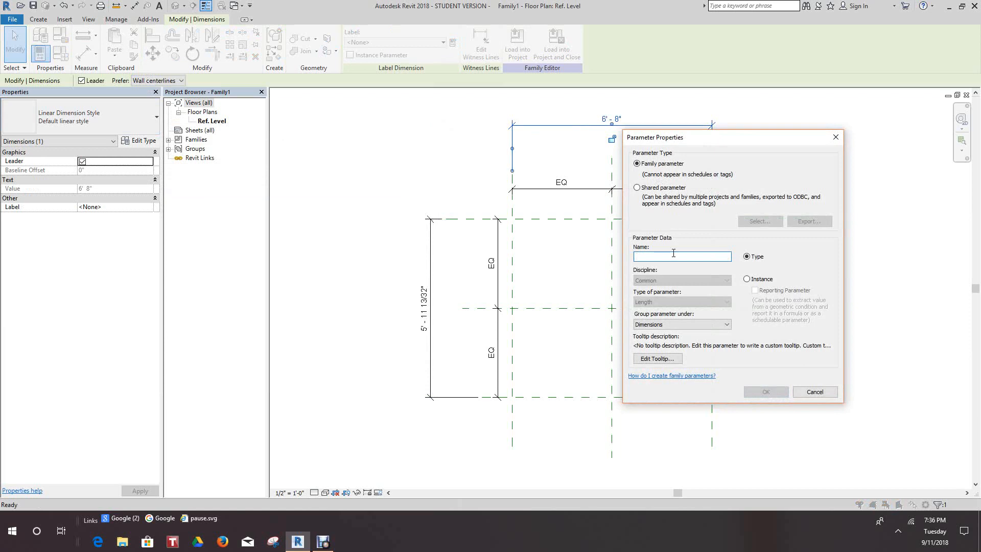
text(Width)
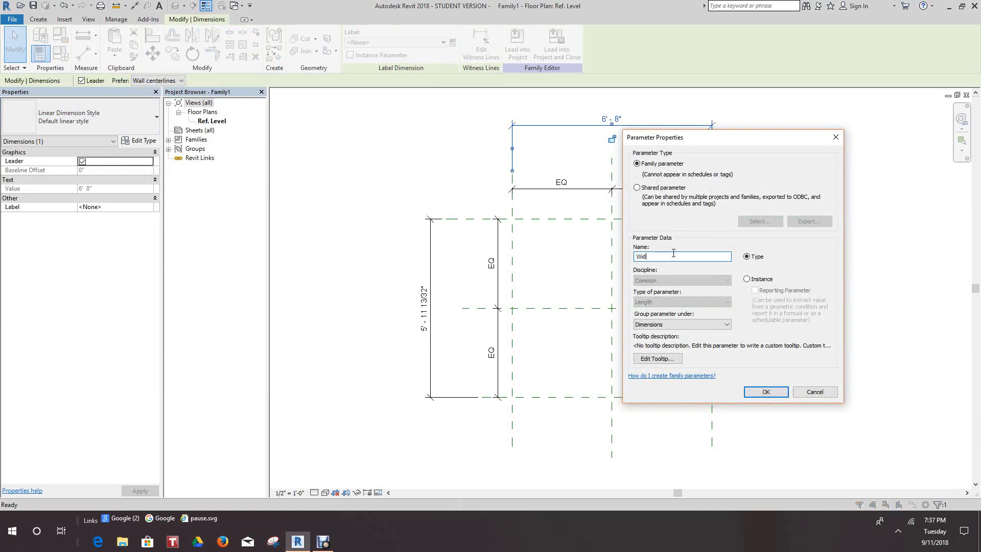
click(751, 392)
click(531, 378)
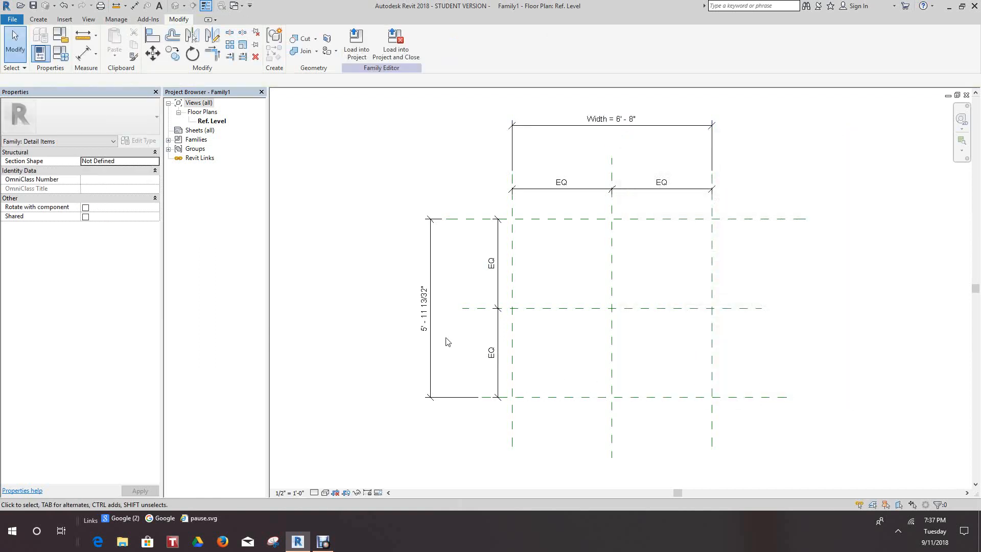
Label the overall vertical dimension between the Bottom and Top planes with a new family type parameter named Heigth.
click(432, 343)
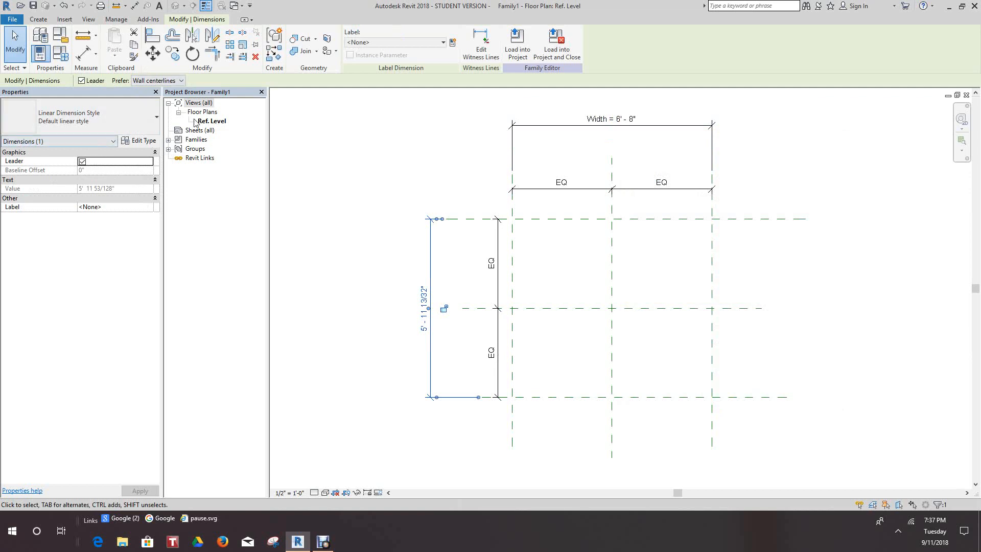
click(452, 43)
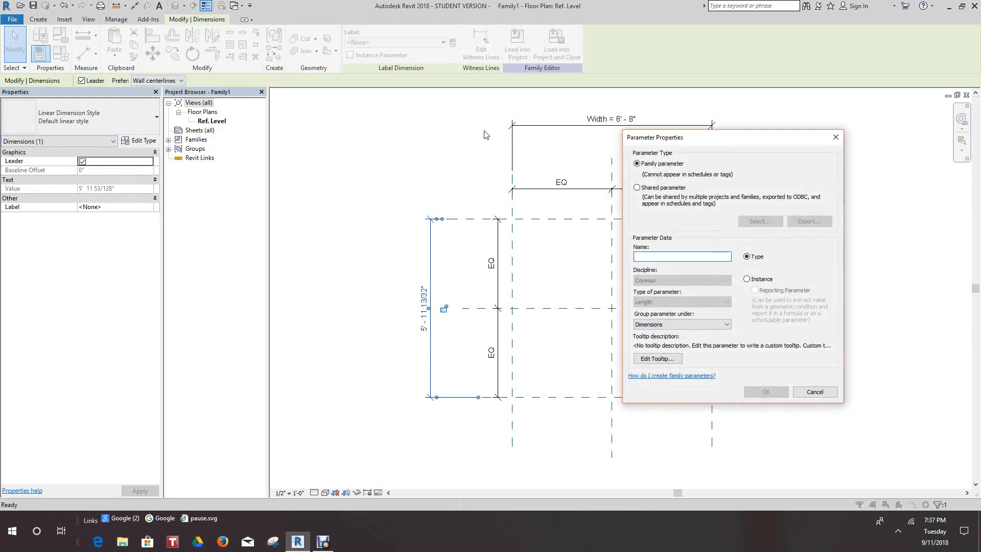
text(Heigth)
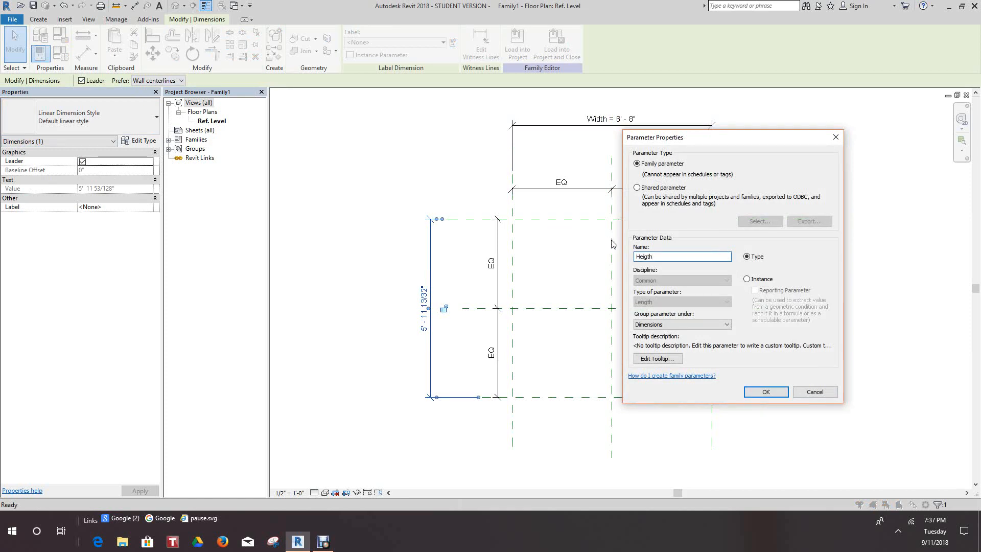
click(765, 391)
click(373, 437)
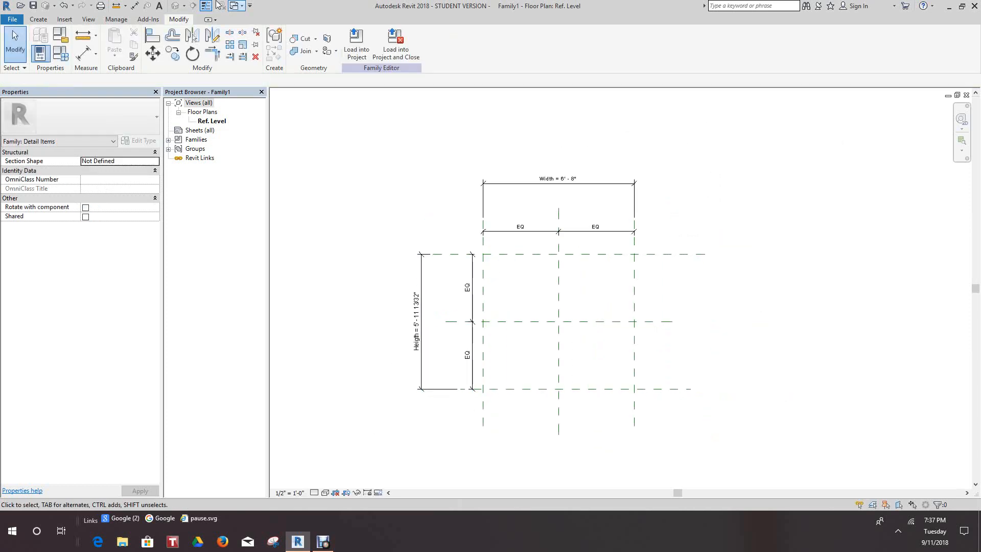
Set the family's Width parameter to 4" and its Heigth parameter to 2", and apply the values to the model.
click(61, 53)
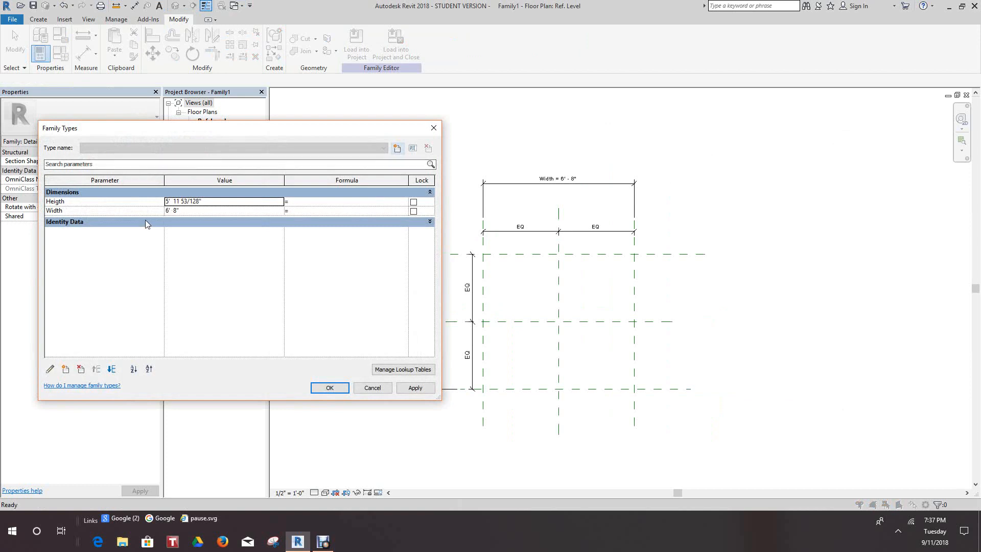
click(179, 212)
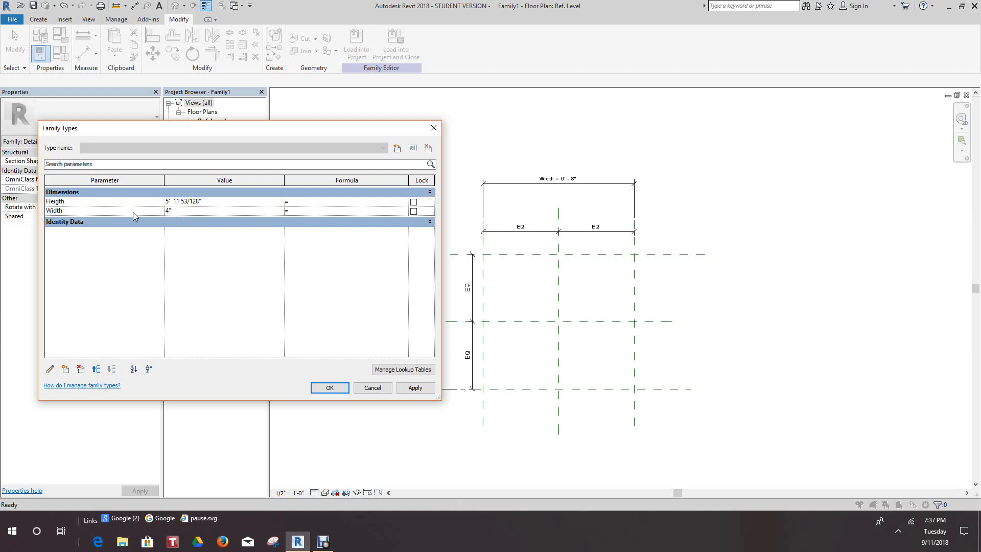
drag(196, 204, 154, 209)
text(2)
click(409, 390)
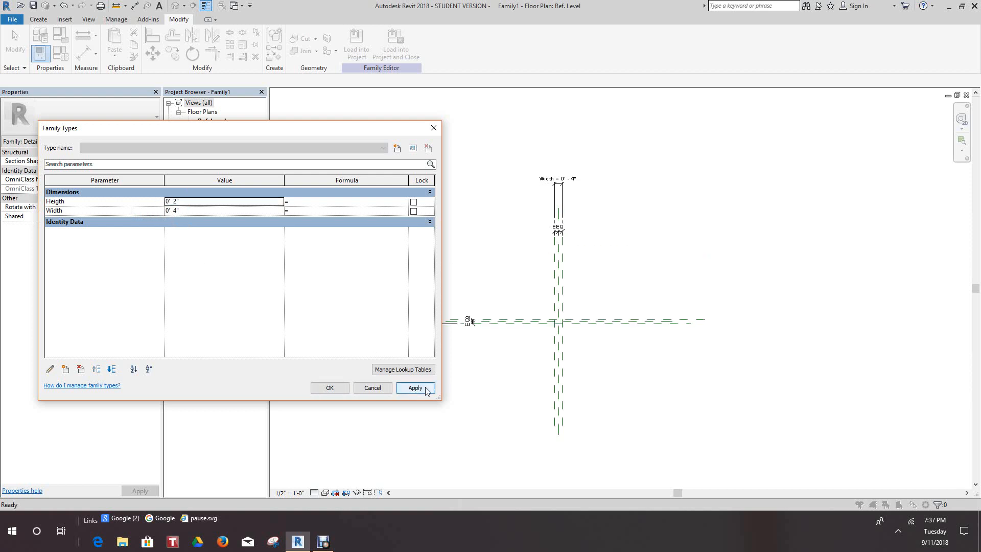
click(329, 388)
Examine the resized reference plane layout around the center intersection and its Width and Heigth dimensions.
scroll(532, 337, up, 5)
middle_drag(580, 305, 520, 380)
scroll(553, 342, down, 5)
scroll(468, 379, up, 4)
scroll(520, 380, down, 1)
scroll(606, 347, up, 10)
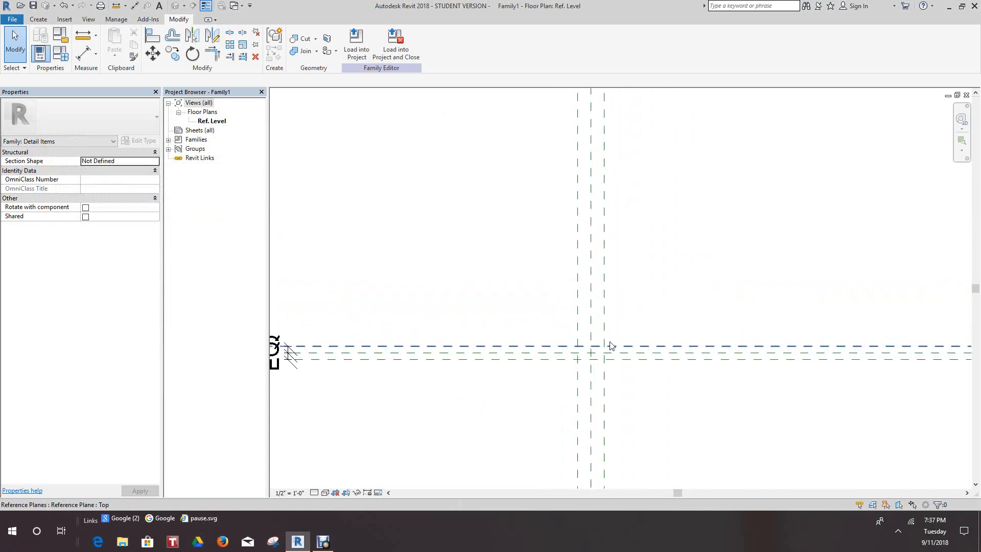
middle_drag(653, 277, 658, 260)
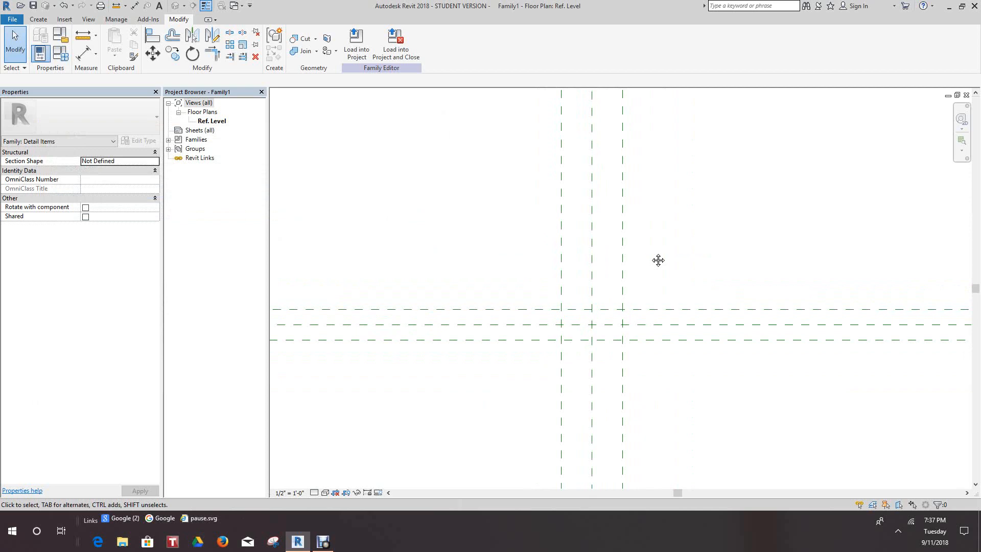
scroll(581, 320, down, 4)
scroll(527, 329, down, 3)
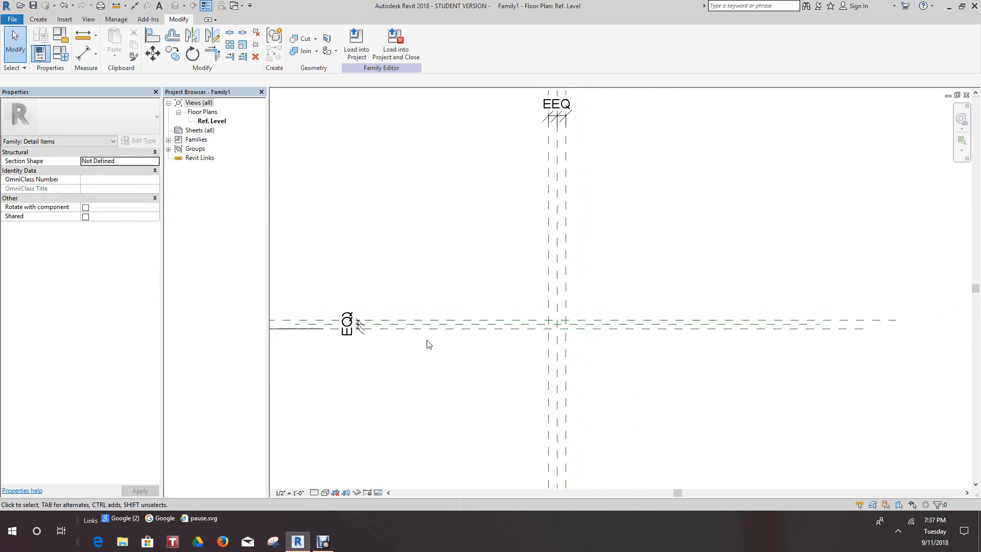
scroll(404, 343, down, 1)
scroll(383, 344, down, 2)
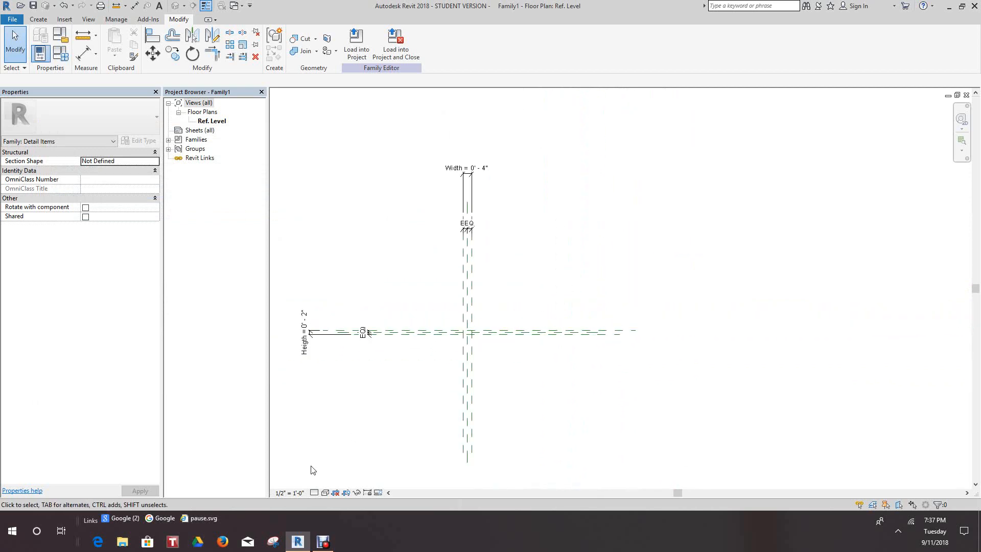
Try view scales of 3", 6" and 1 1/2" = 1'-0", and set the view to 1/8" = 1'-0".
click(302, 495)
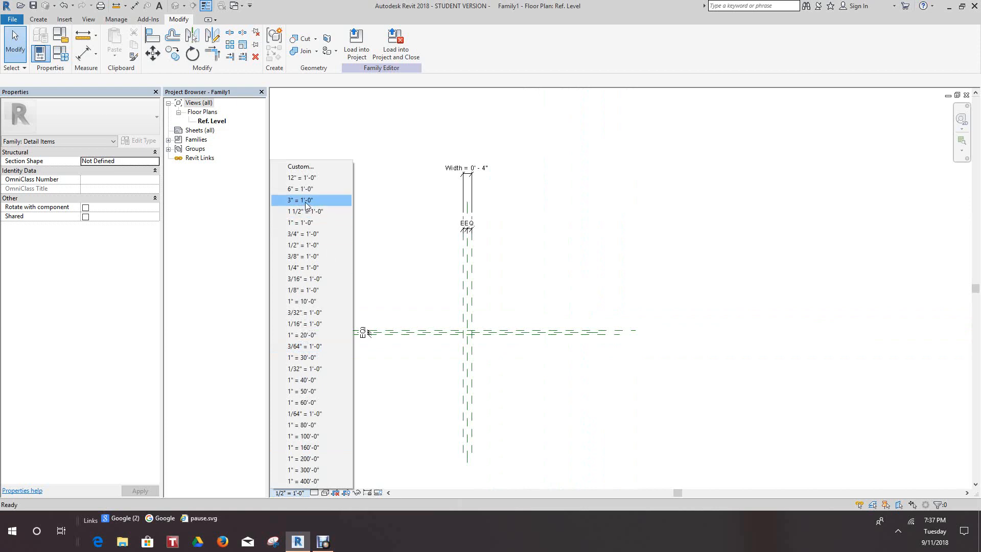
click(306, 201)
click(289, 493)
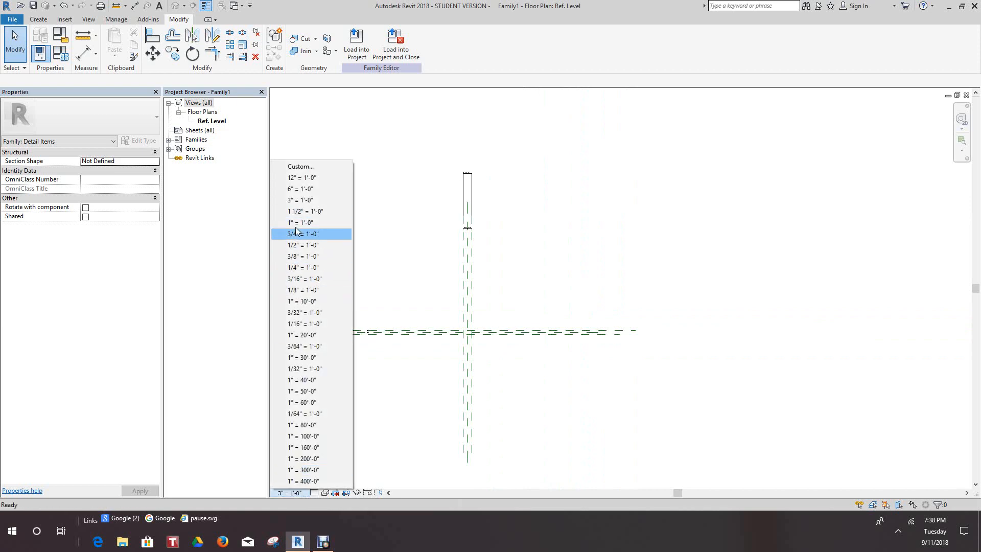
click(301, 188)
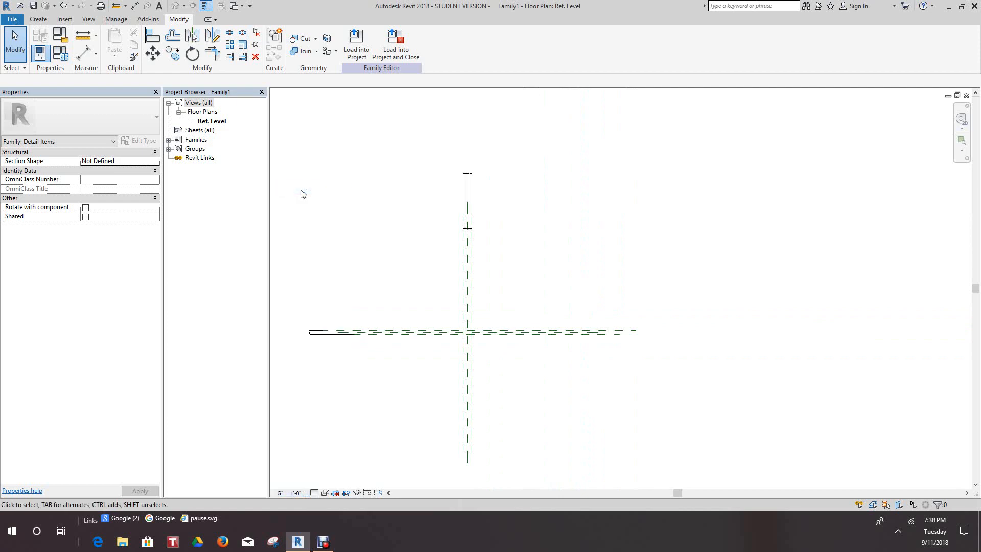
click(284, 493)
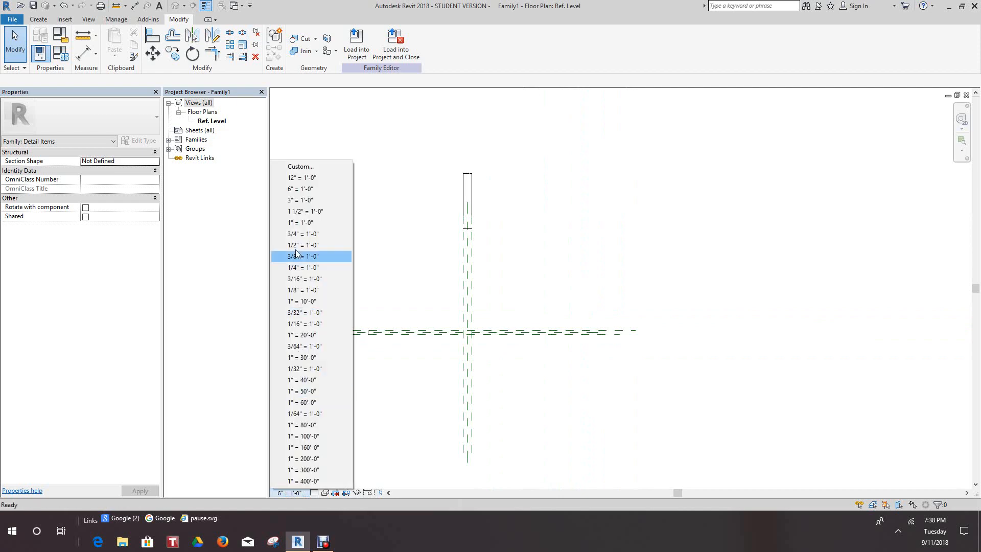
click(306, 212)
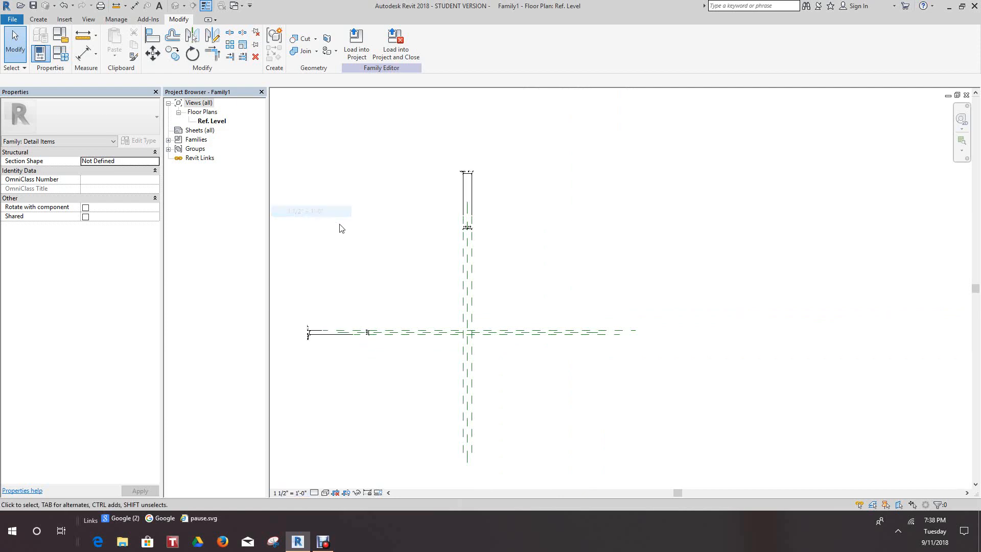
click(299, 494)
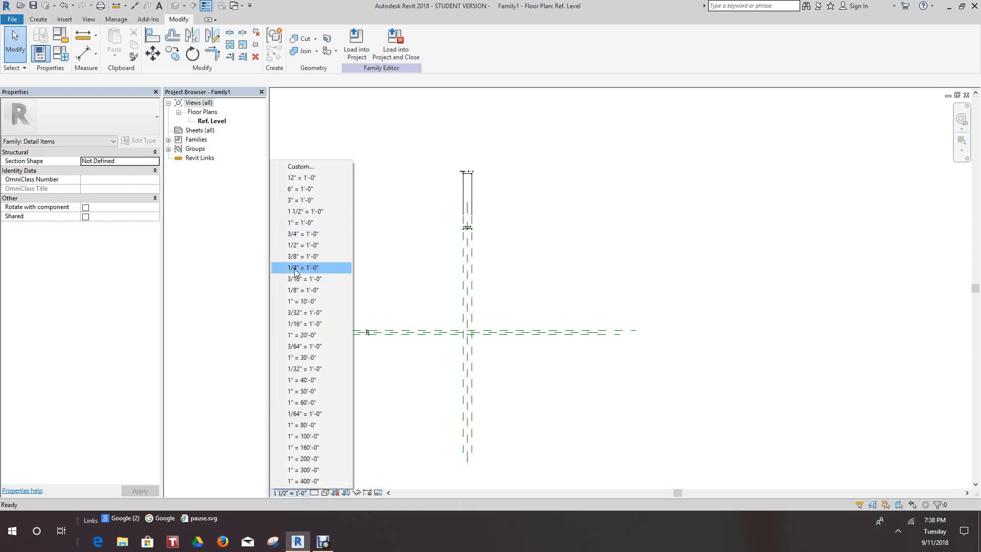
click(298, 289)
Examine the dimension labels and the reference plane layout around the center intersection at the new view scale.
scroll(366, 346, up, 5)
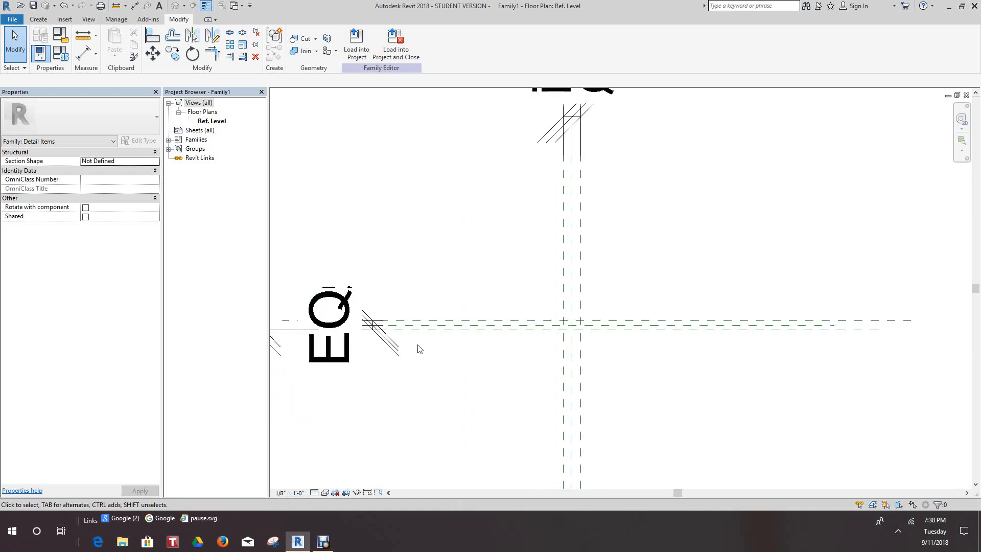
scroll(436, 350, down, 5)
middle_drag(565, 330, 613, 313)
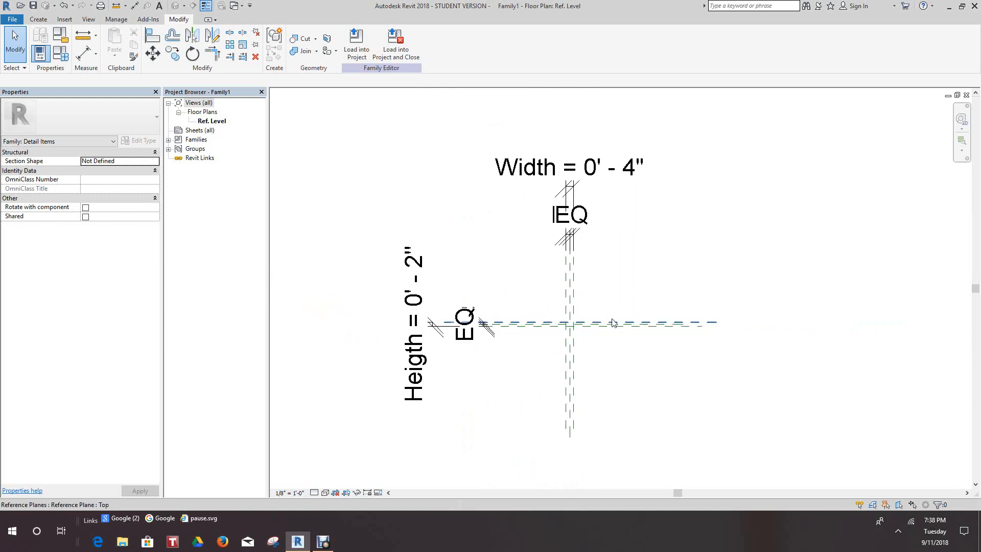
scroll(567, 315, up, 5)
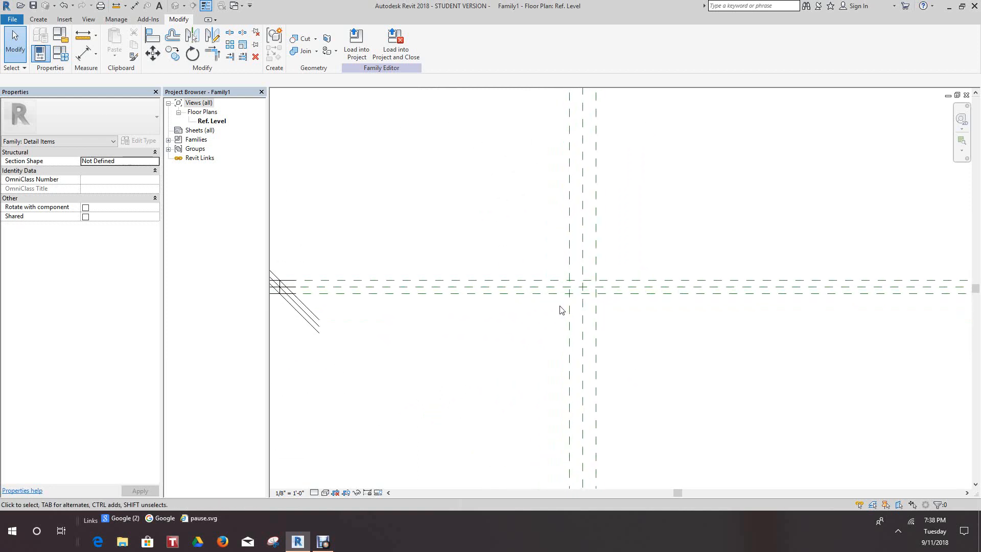
scroll(561, 307, down, 2)
scroll(593, 281, up, 4)
middle_drag(613, 254, 625, 240)
scroll(611, 259, down, 3)
scroll(612, 262, up, 2)
scroll(404, 174, up, 1)
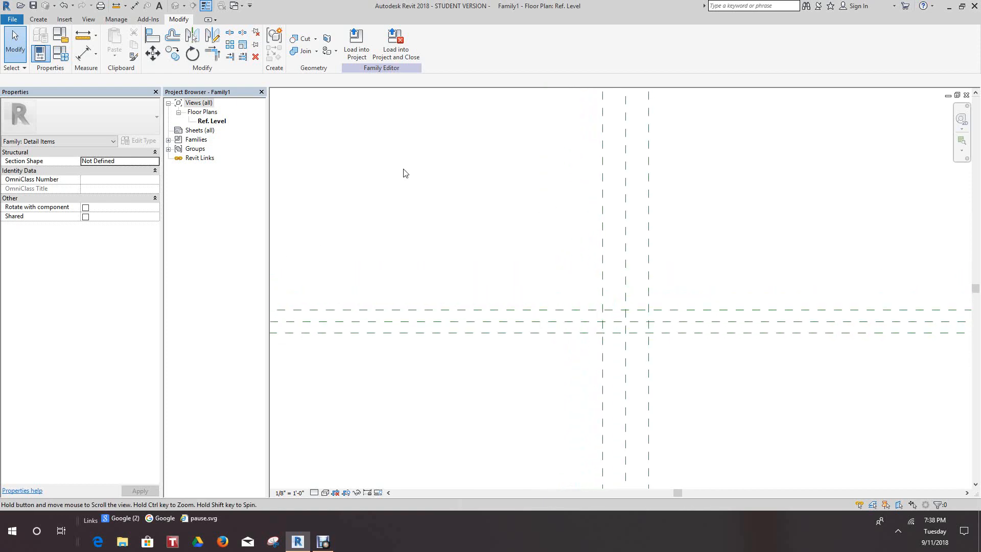
Create Heavy Lines over the Left, Top, Right and Bottom reference planes by picking each plane with the Line tool.
click(37, 19)
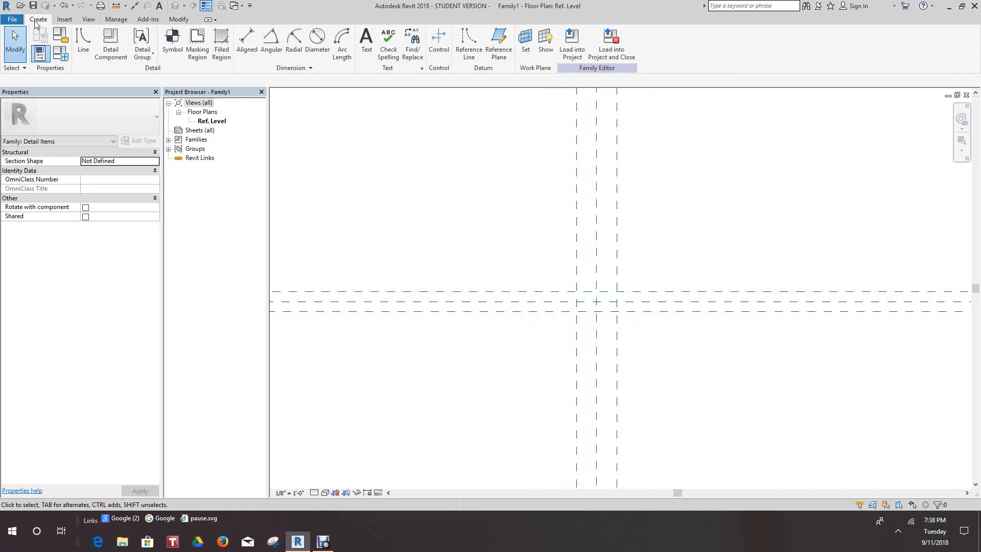
click(82, 42)
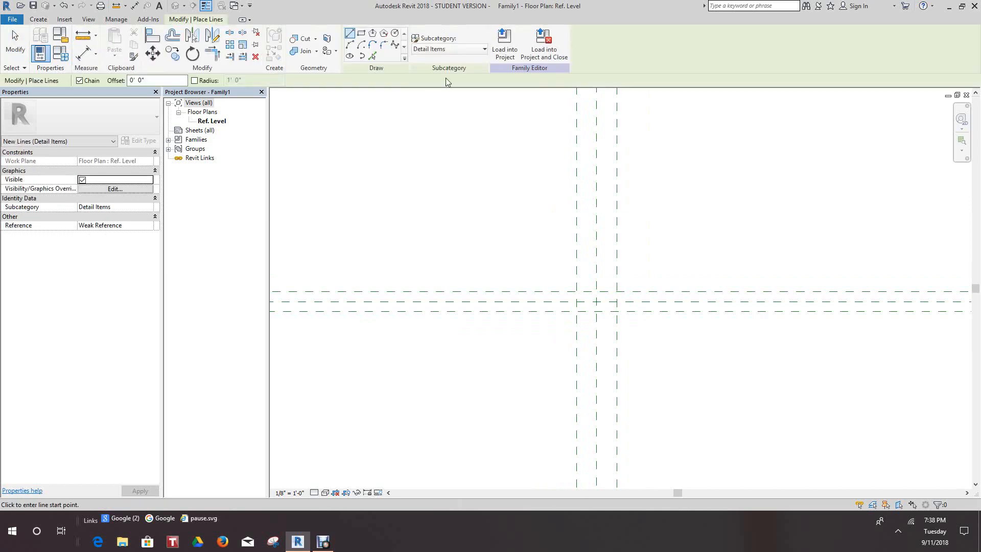
click(484, 49)
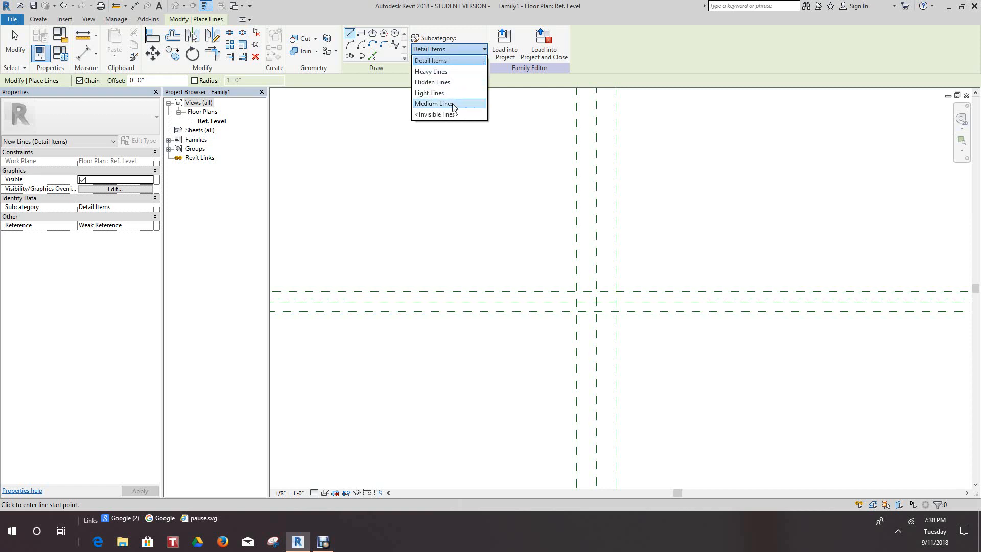
click(445, 72)
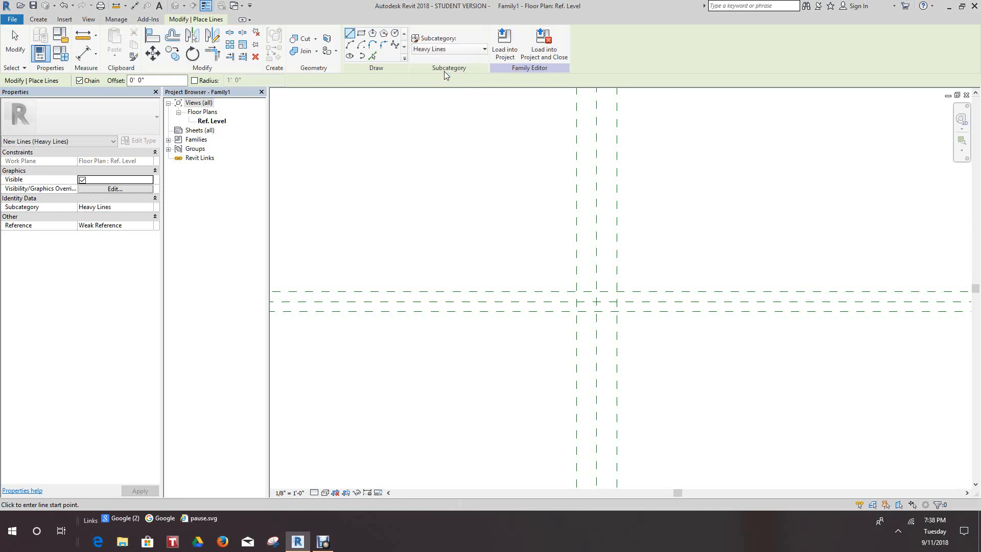
click(373, 56)
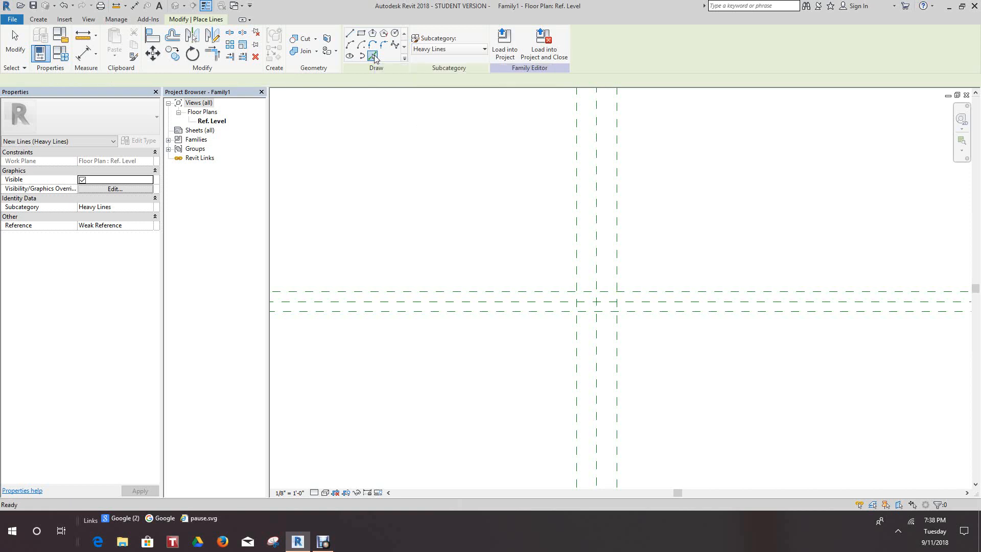
middle_drag(578, 280, 513, 226)
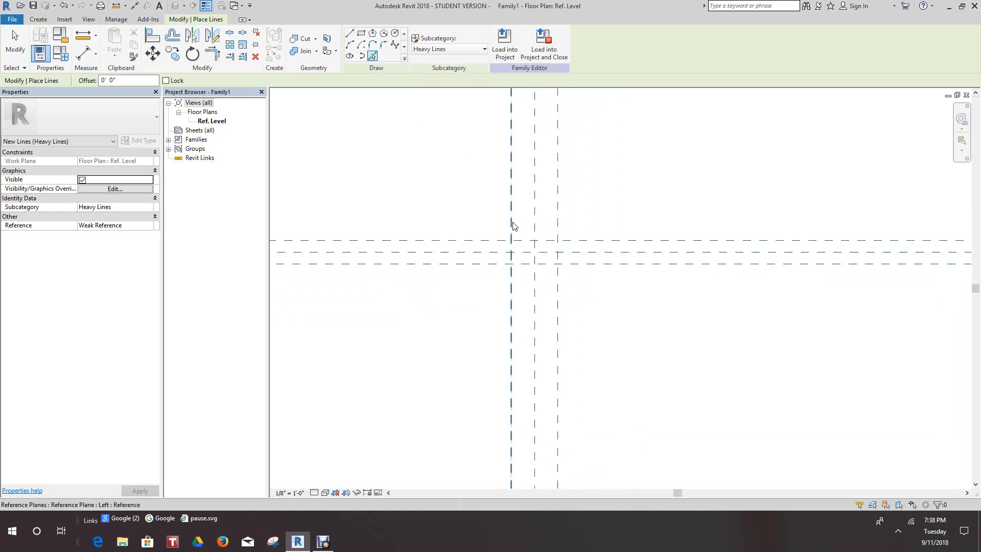
click(514, 225)
click(535, 242)
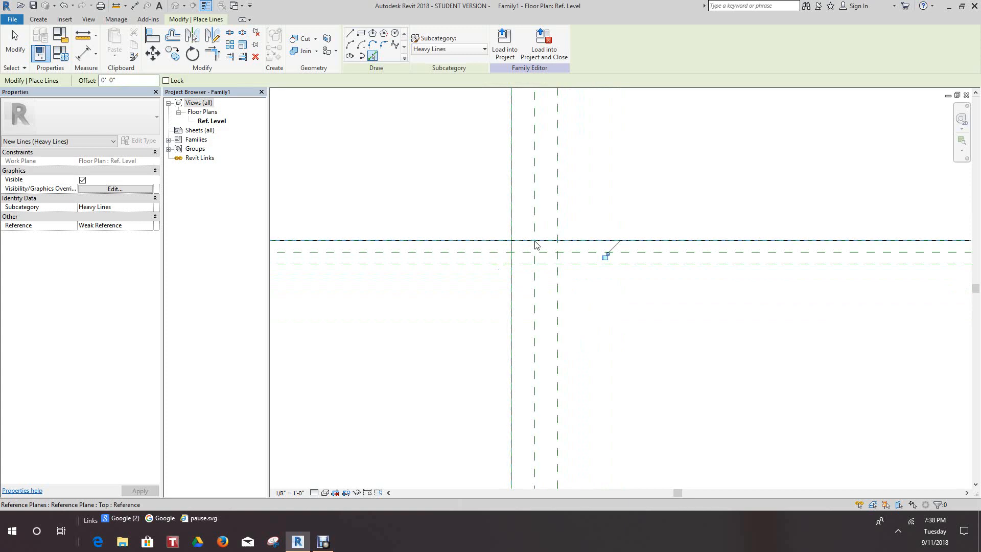
click(559, 260)
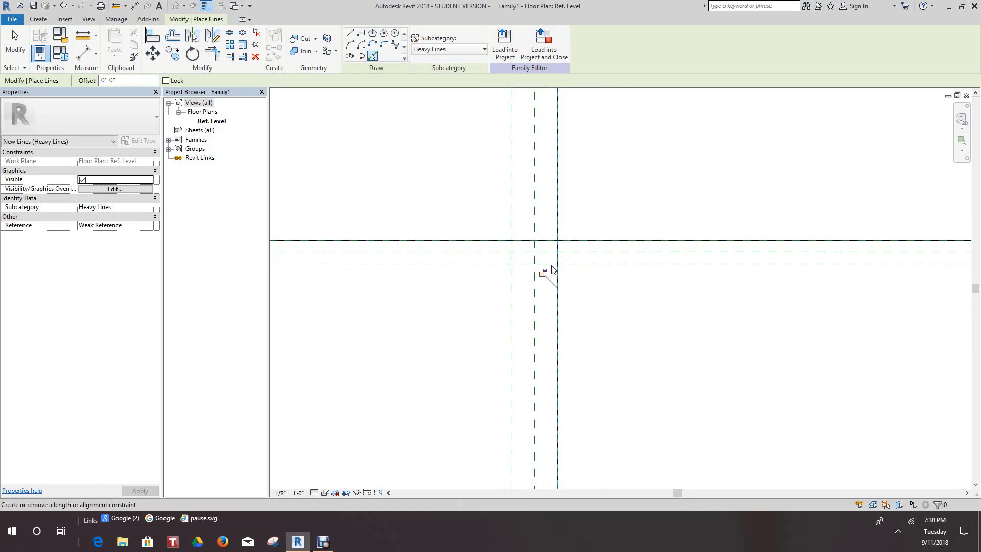
click(548, 264)
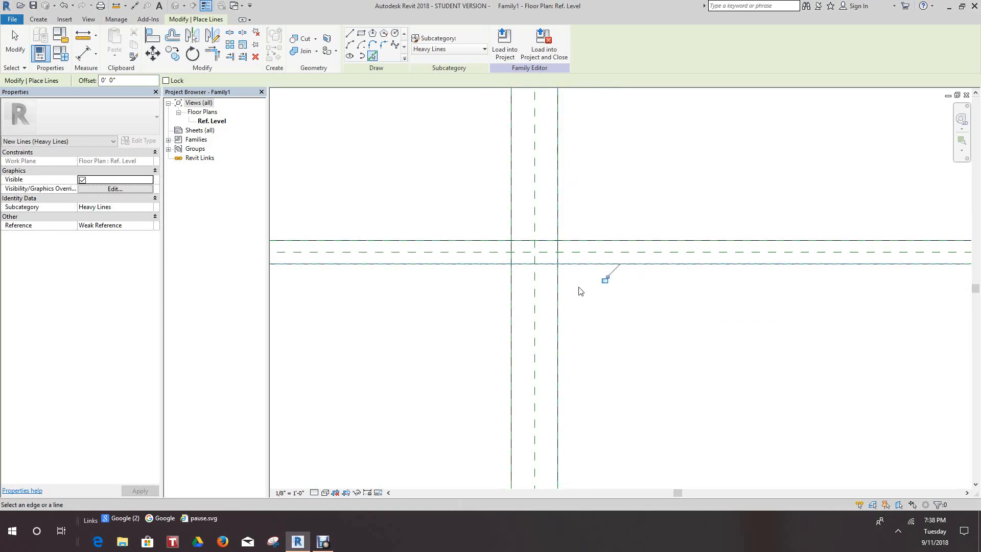
Turn off thin line display to check the heavy line weight at the intersection, and turn it back on.
middle_drag(560, 257, 564, 262)
scroll(564, 262, up, 1)
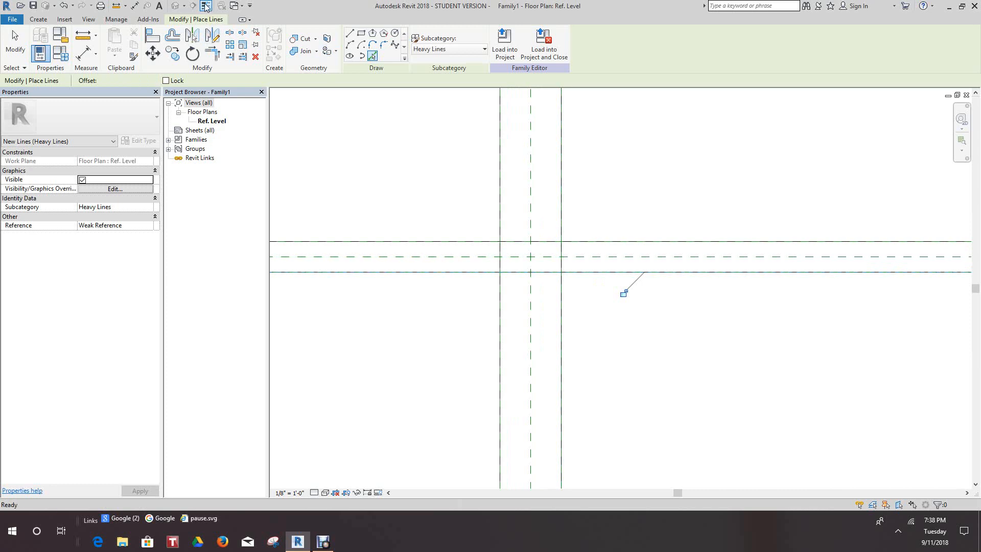
click(206, 6)
scroll(517, 234, up, 1)
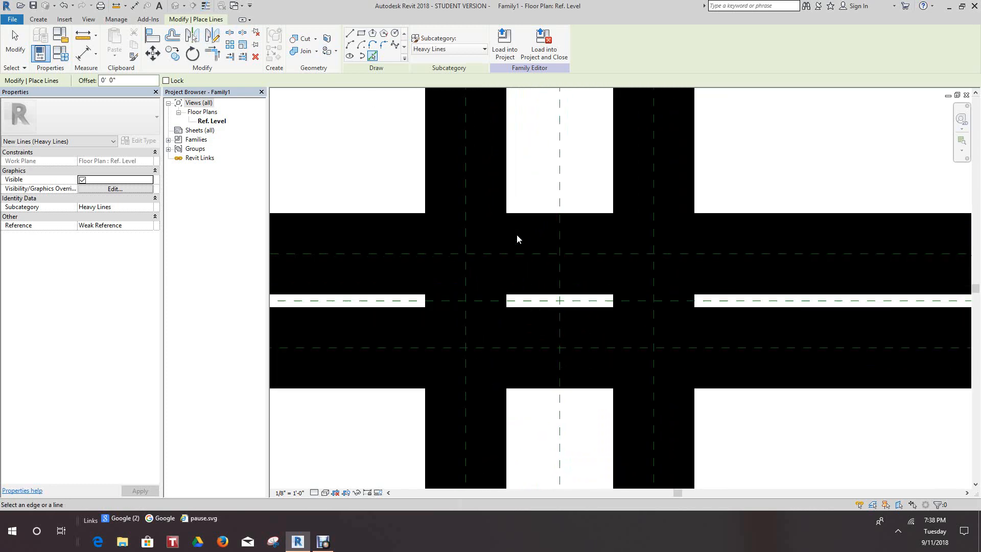
click(207, 6)
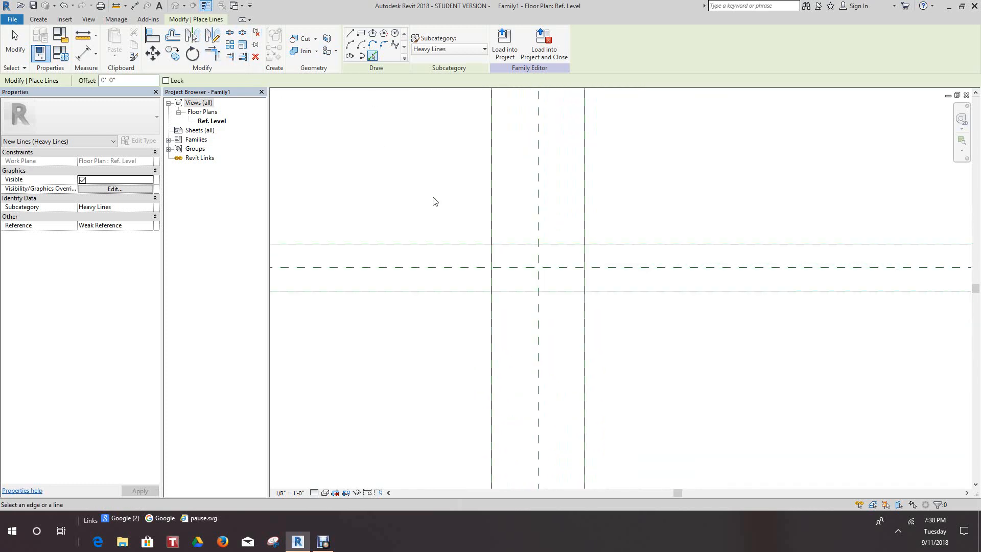
Trim the four heavy lines to each other at their corners to form a closed rectangle between the outer reference planes.
middle_drag(486, 243, 495, 247)
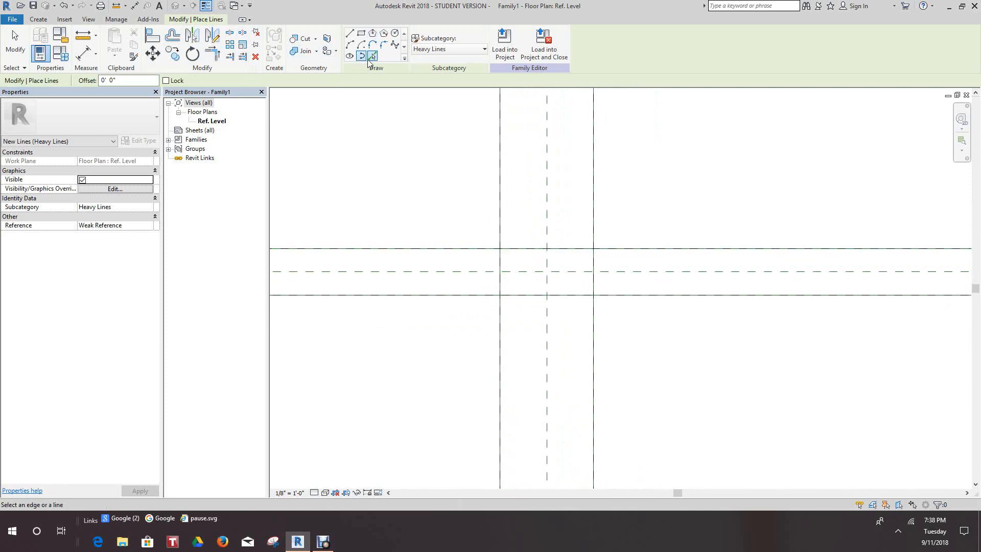
click(212, 53)
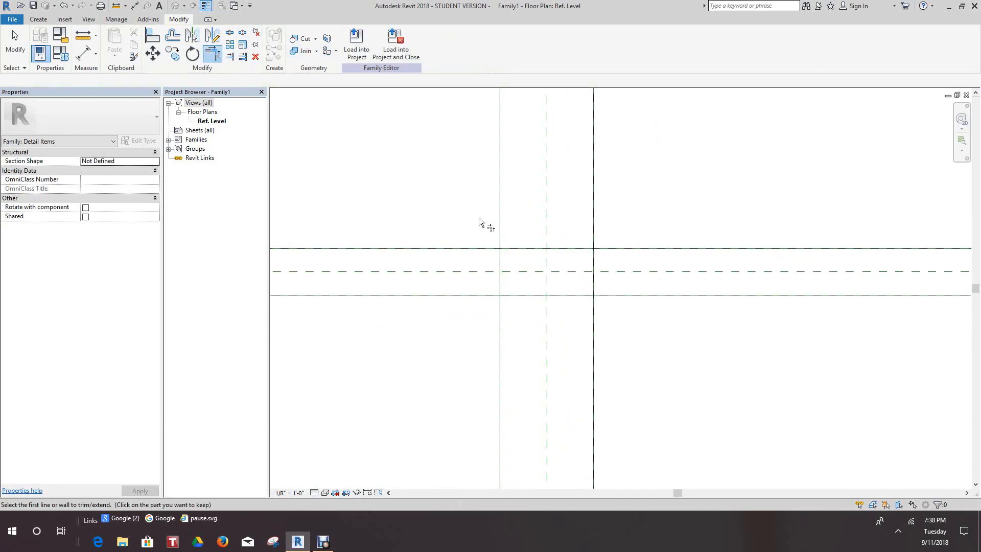
click(520, 247)
click(502, 261)
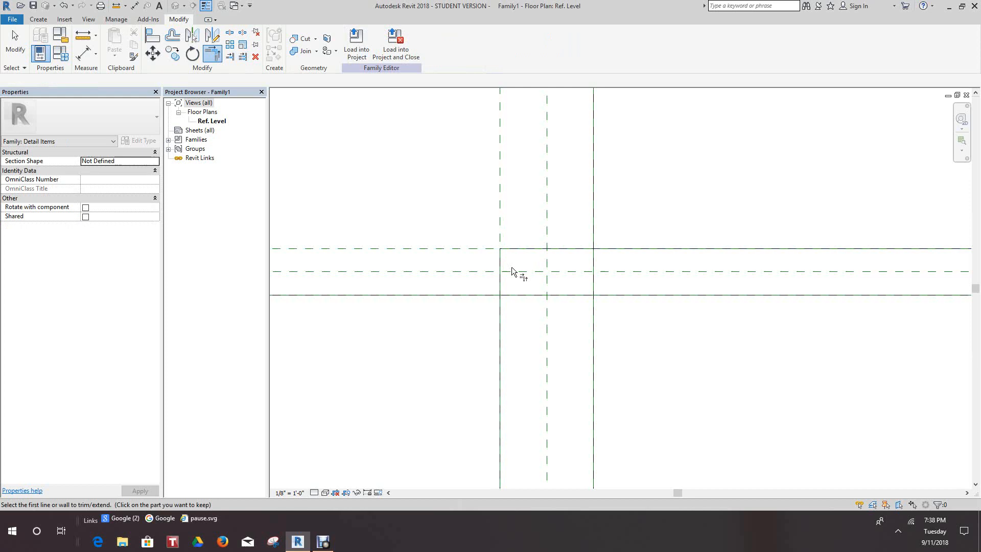
click(585, 297)
click(593, 287)
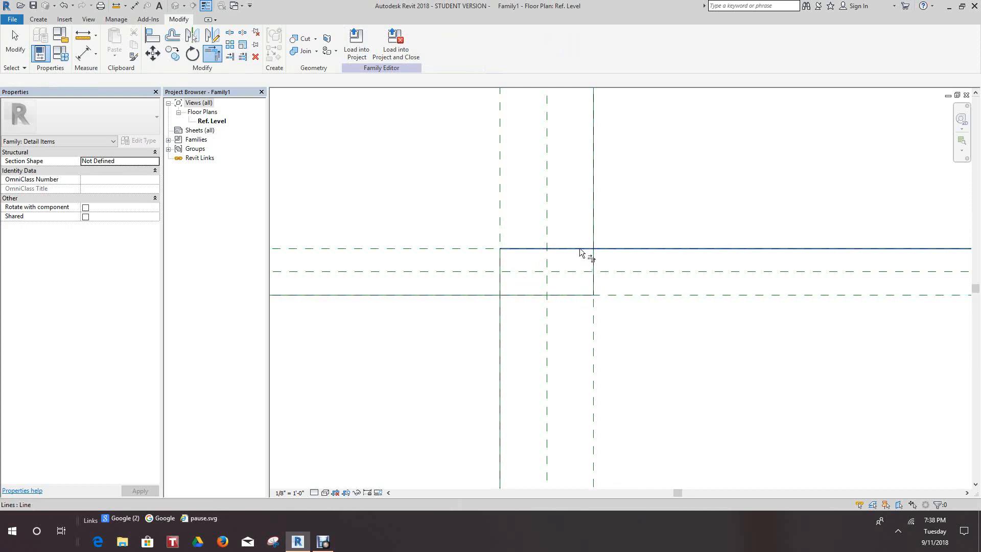
click(591, 260)
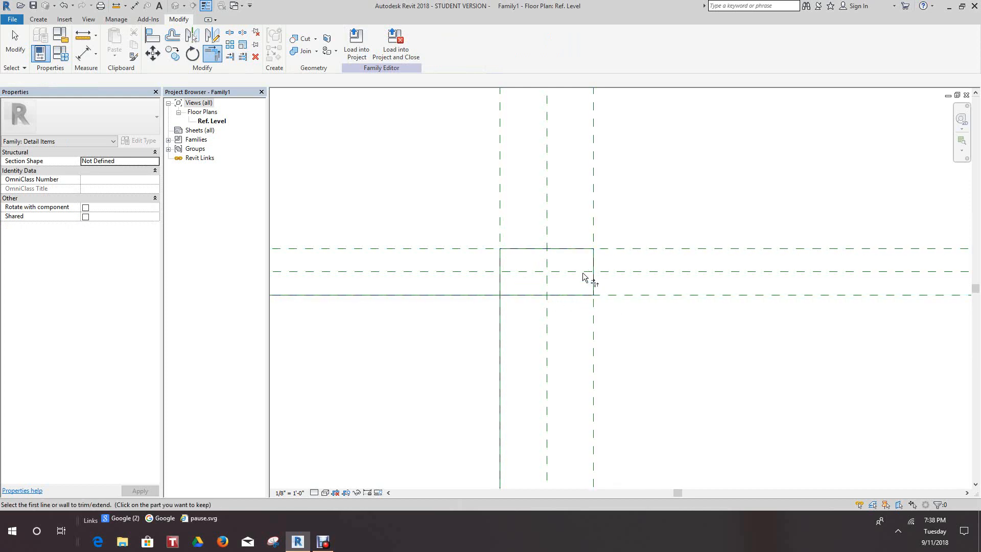
click(523, 296)
click(501, 283)
Examine the trimmed heavy-line rectangle against the surrounding reference planes.
scroll(517, 305, down, 2)
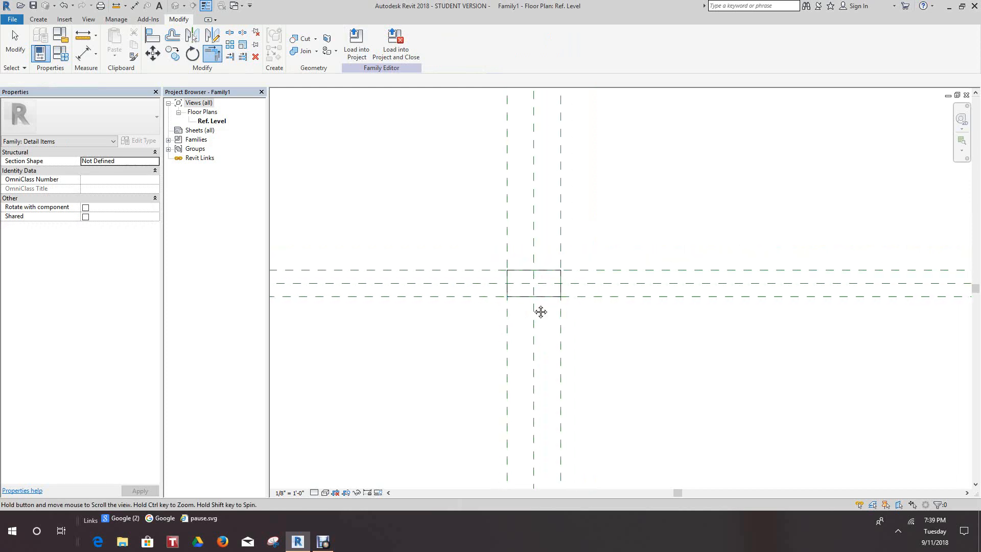
scroll(551, 294, up, 2)
scroll(350, 143, down, 2)
middle_drag(362, 167, 407, 172)
scroll(393, 168, down, 1)
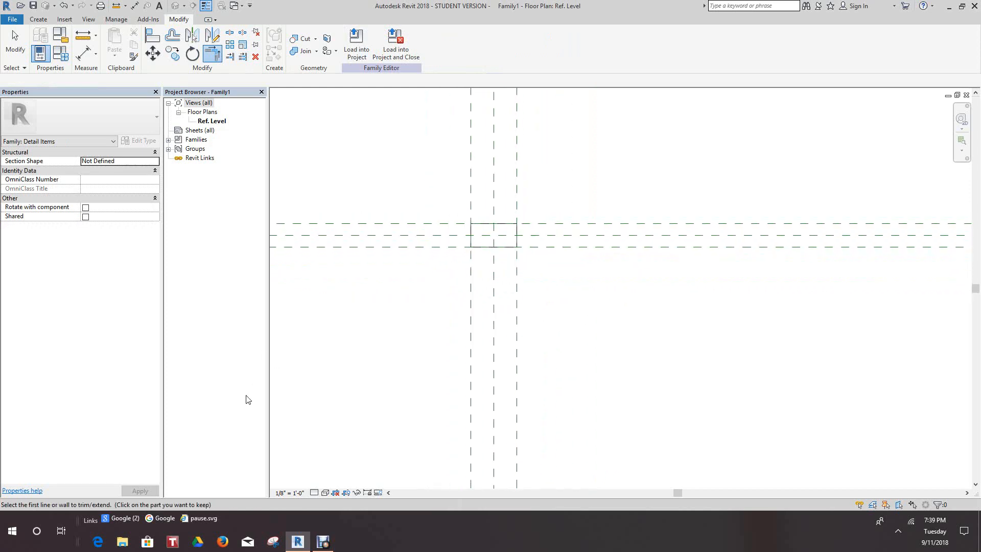
scroll(366, 344, down, 5)
scroll(342, 258, up, 1)
scroll(388, 320, up, 3)
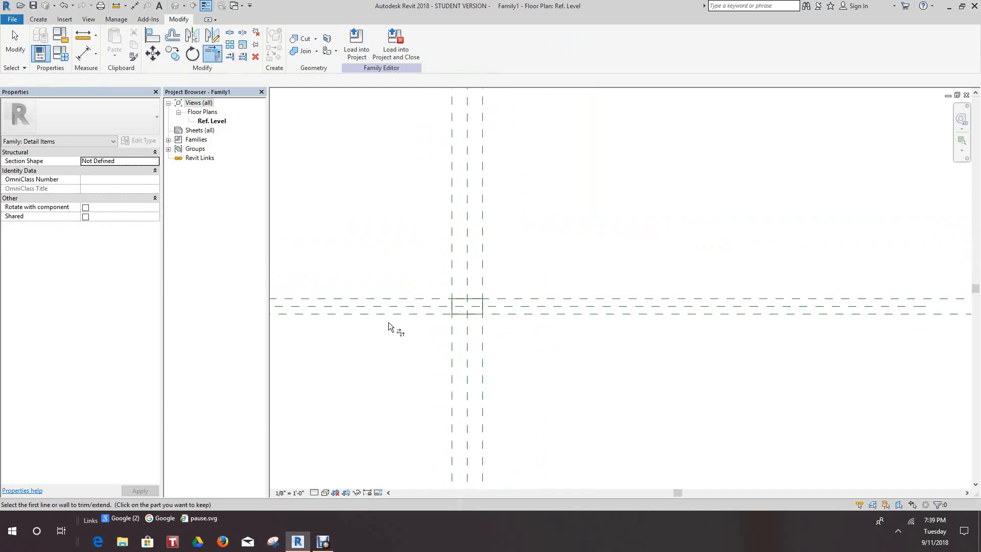
Undo the corner trims and the four heavy lines, leaving only the reference planes.
click(64, 6)
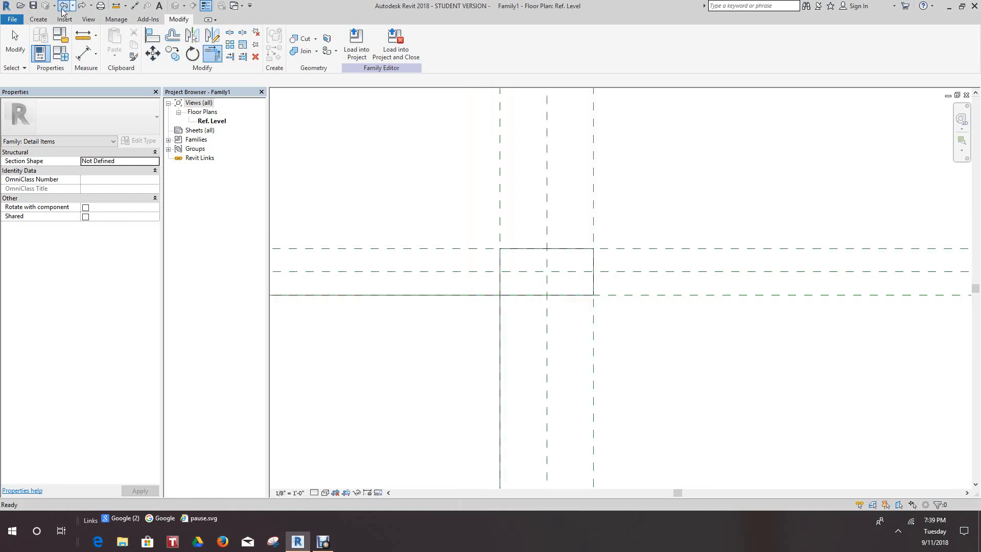
click(64, 6)
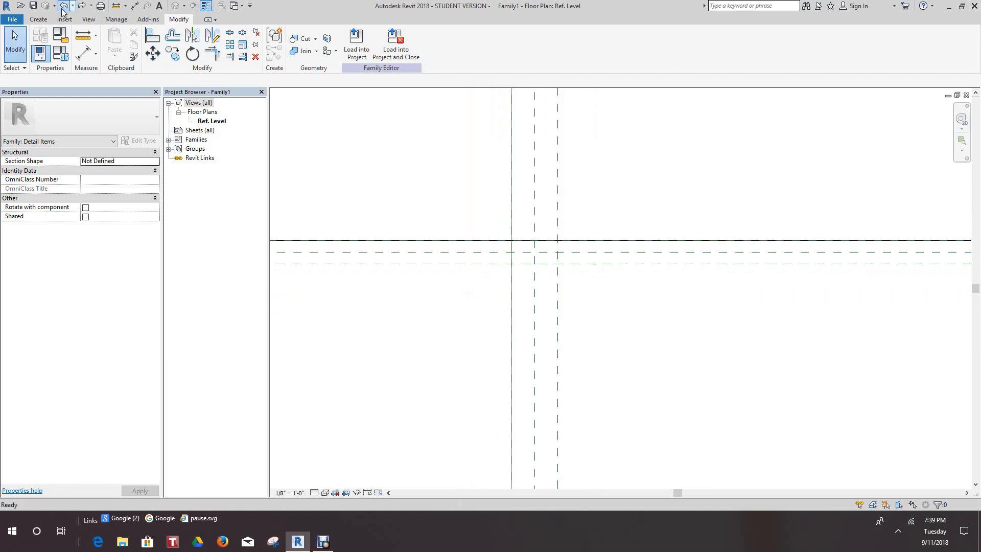
Set the view scale to 1/2" = 1'-0".
click(289, 493)
click(298, 246)
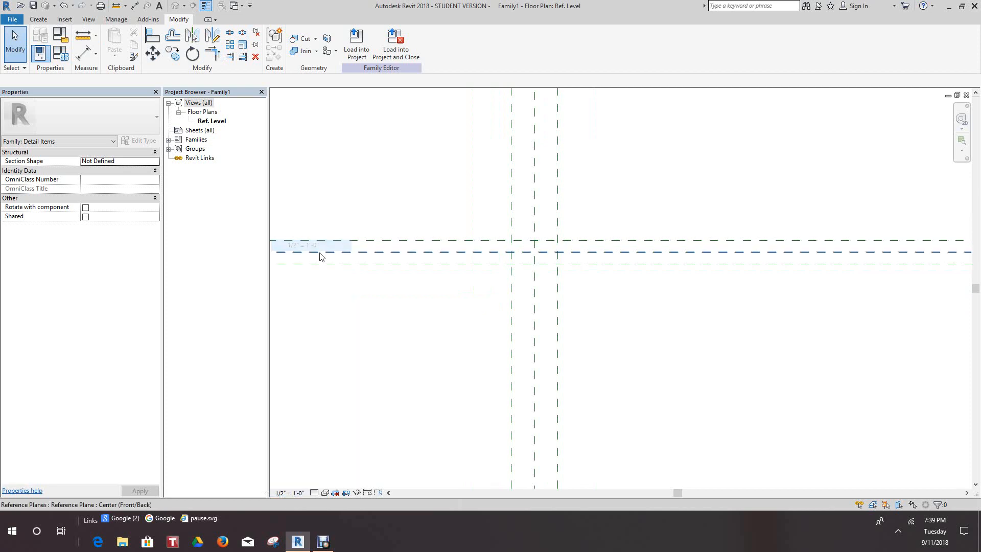
middle_drag(472, 276, 440, 298)
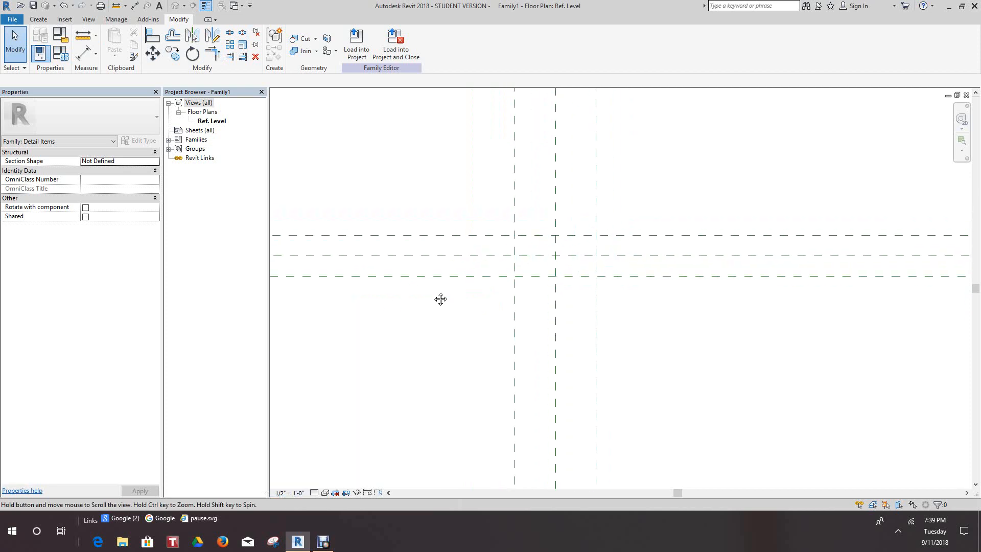
scroll(617, 309, up, 3)
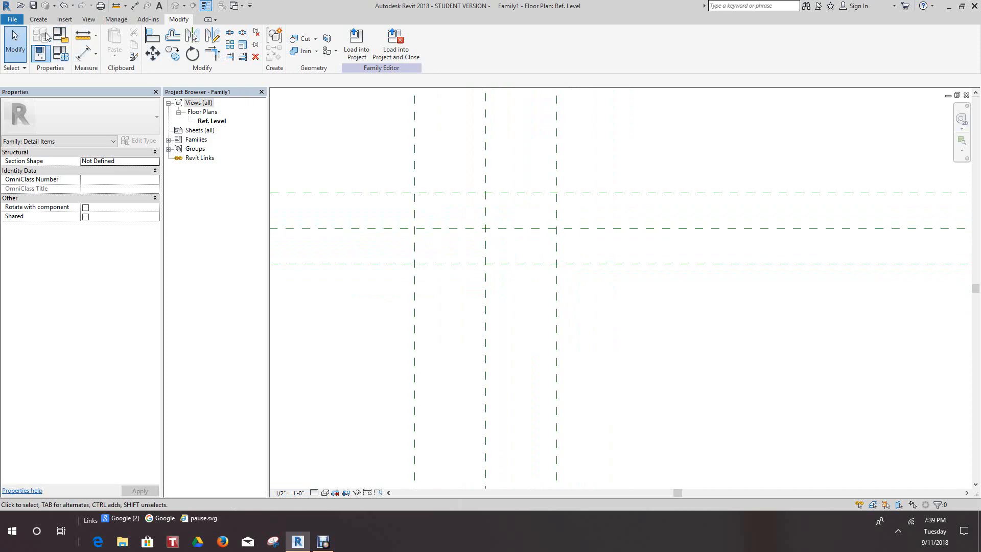
Start the Line tool with the Heavy Lines subcategory and set it to pick existing lines.
scroll(429, 260, up, 2)
scroll(433, 266, down, 1)
middle_drag(450, 283, 484, 291)
click(39, 19)
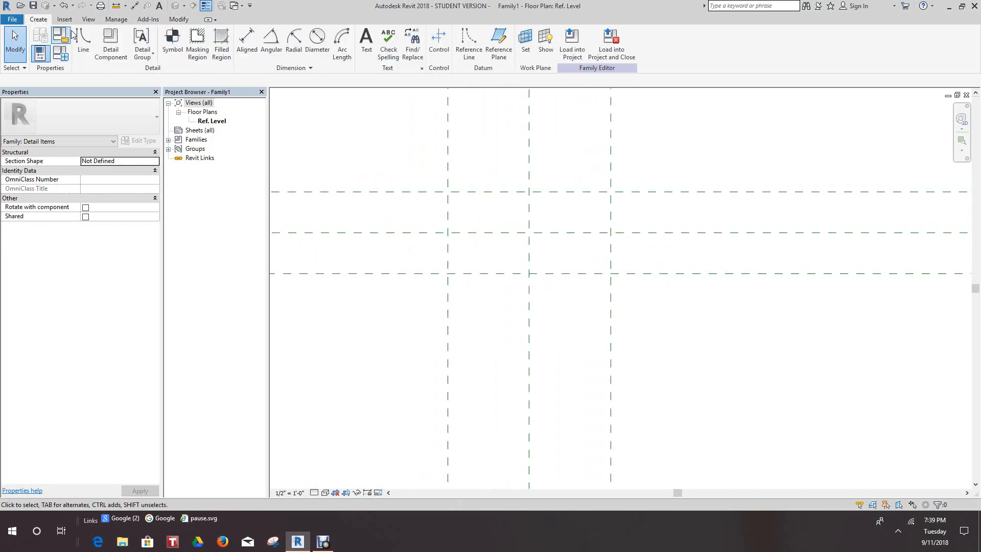
click(83, 41)
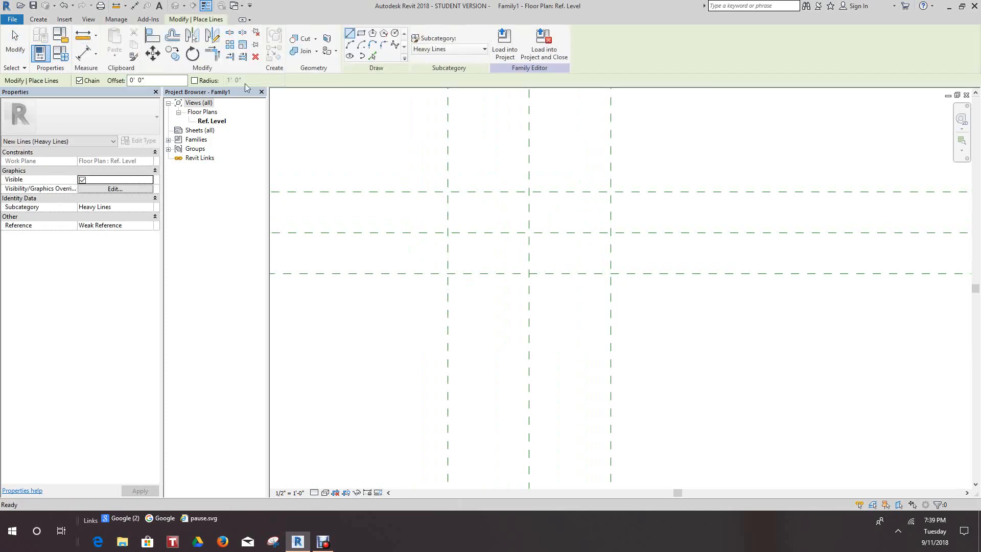
click(485, 49)
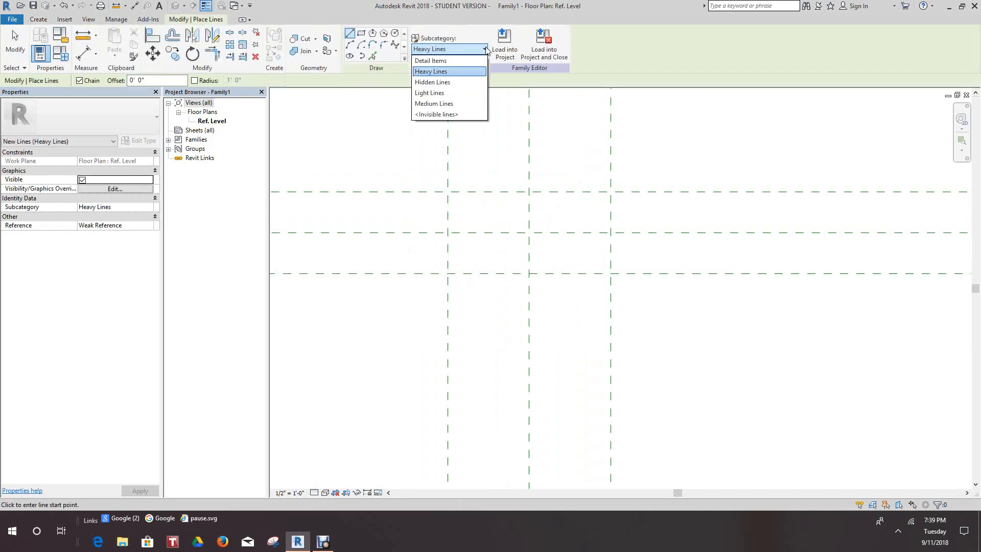
click(486, 49)
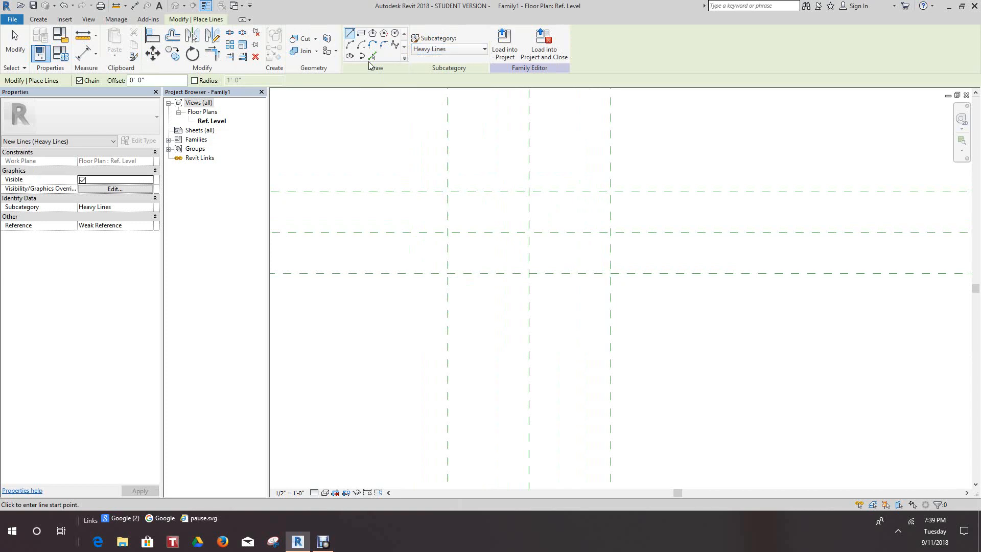
click(372, 56)
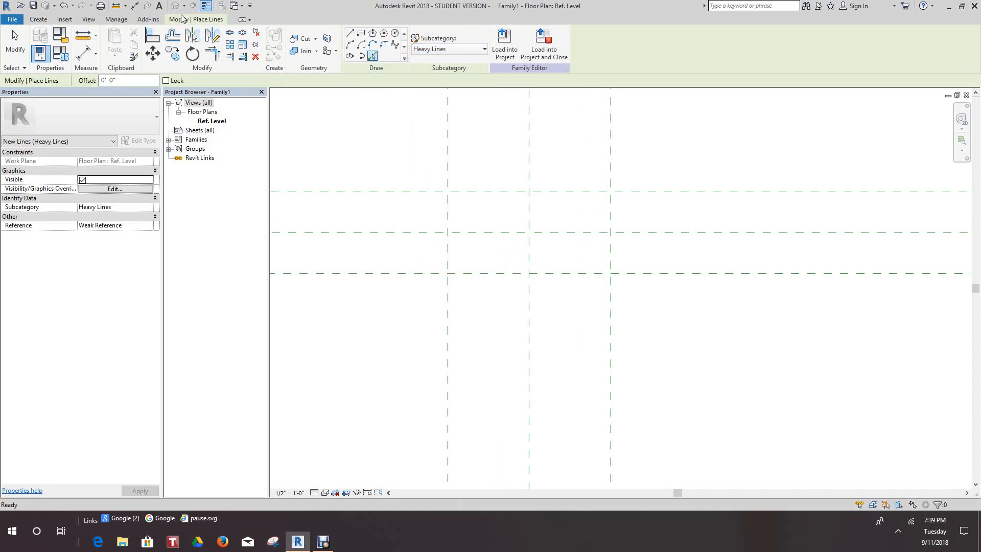
click(448, 208)
click(490, 193)
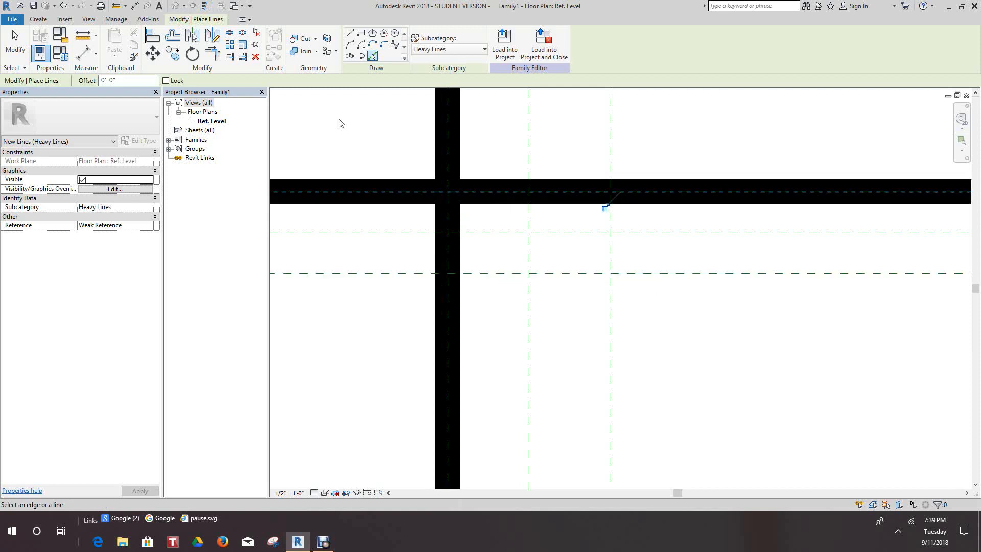
click(64, 6)
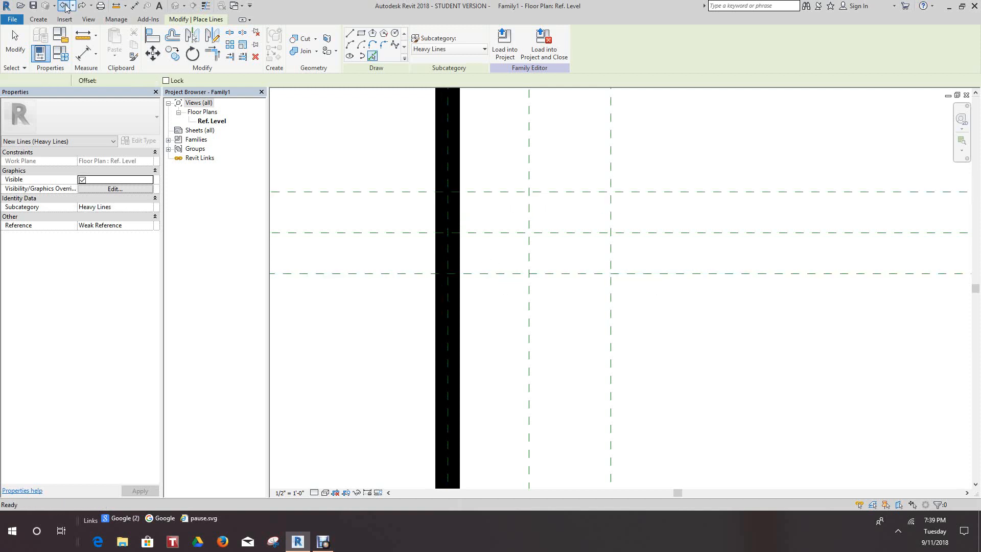
click(65, 6)
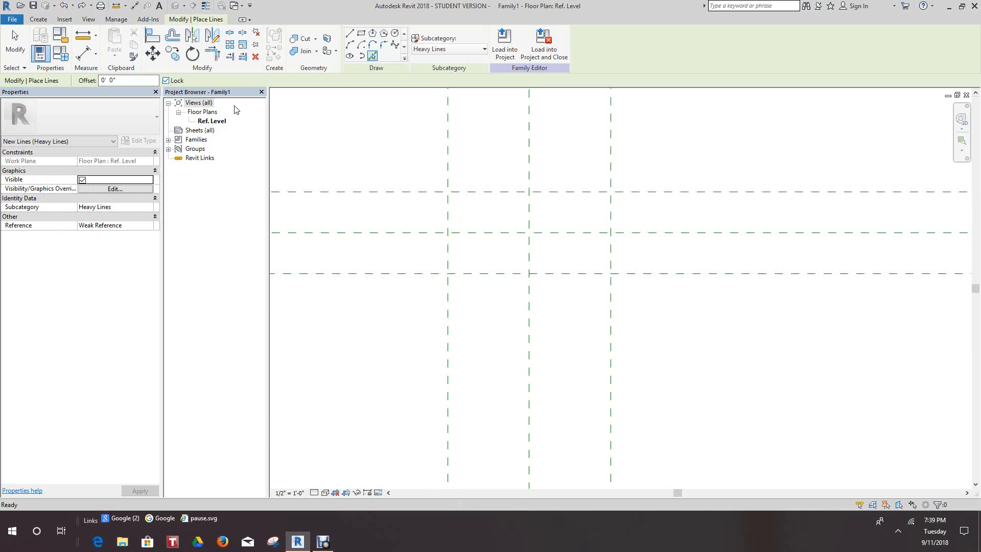
Place heavy lines on the four outer reference planes by picking each plane with the Lock option enabled.
click(447, 213)
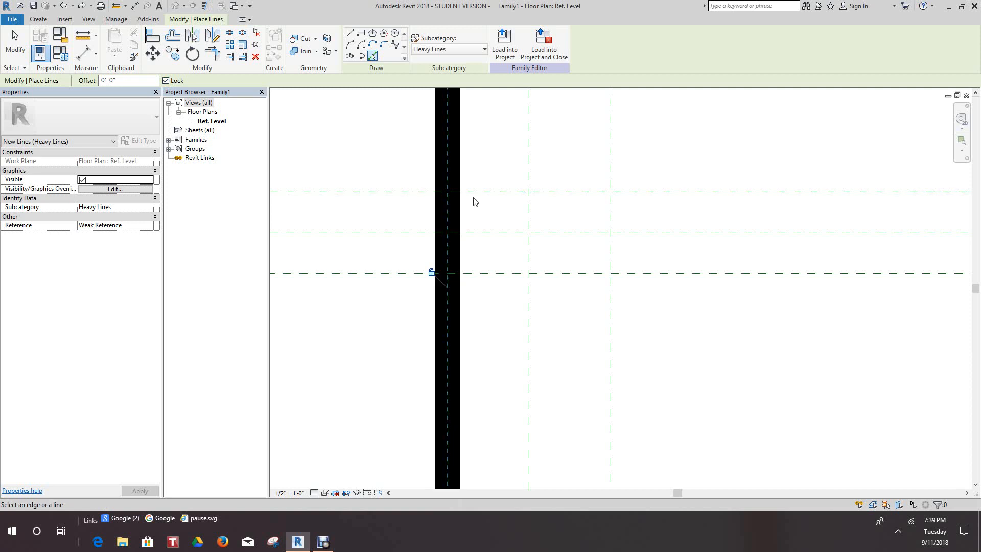
click(478, 192)
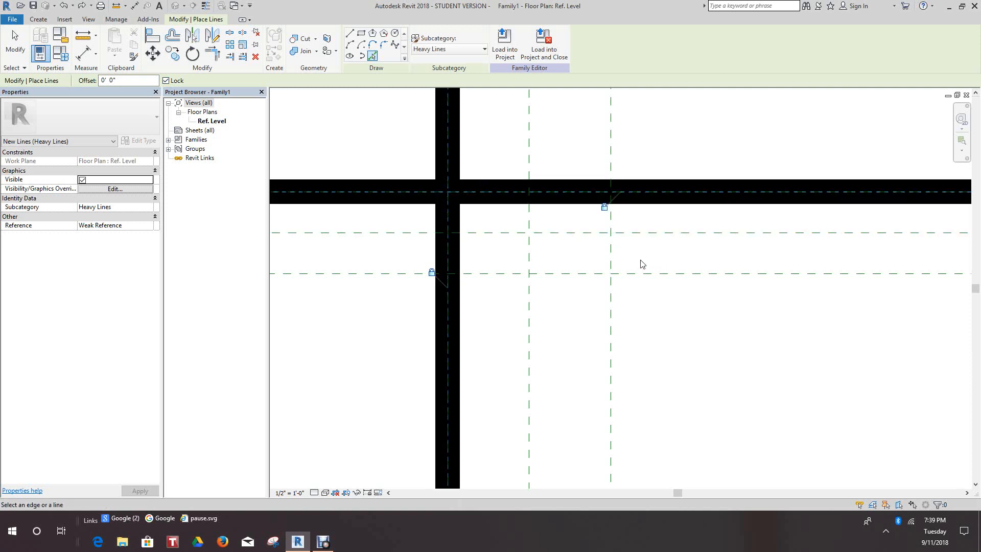
click(610, 256)
click(569, 273)
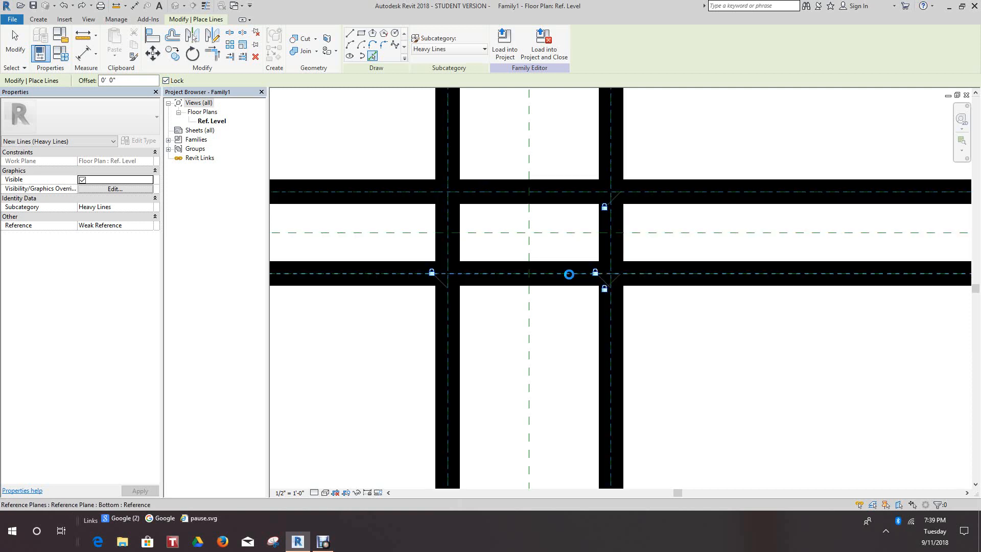
Trim the left heavy line to the upper and lower heavy lines to form the two left corners of the rectangle.
scroll(562, 316, down, 5)
scroll(547, 337, up, 3)
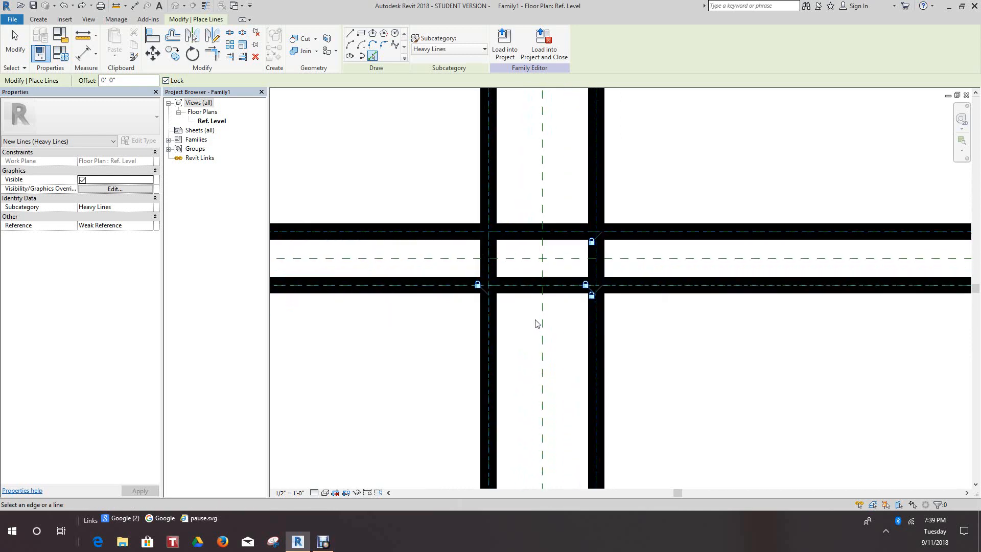
scroll(538, 324, up, 1)
click(212, 53)
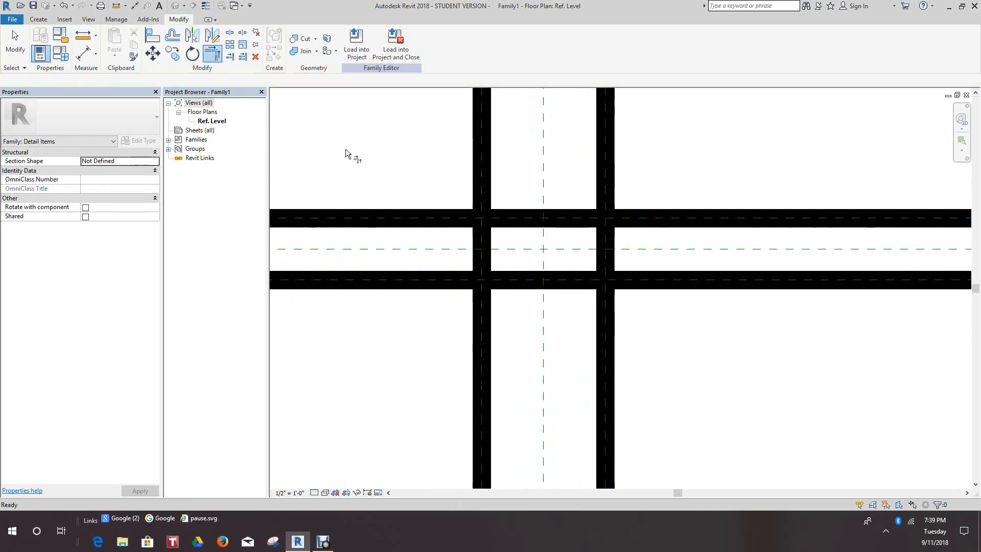
click(504, 219)
click(488, 244)
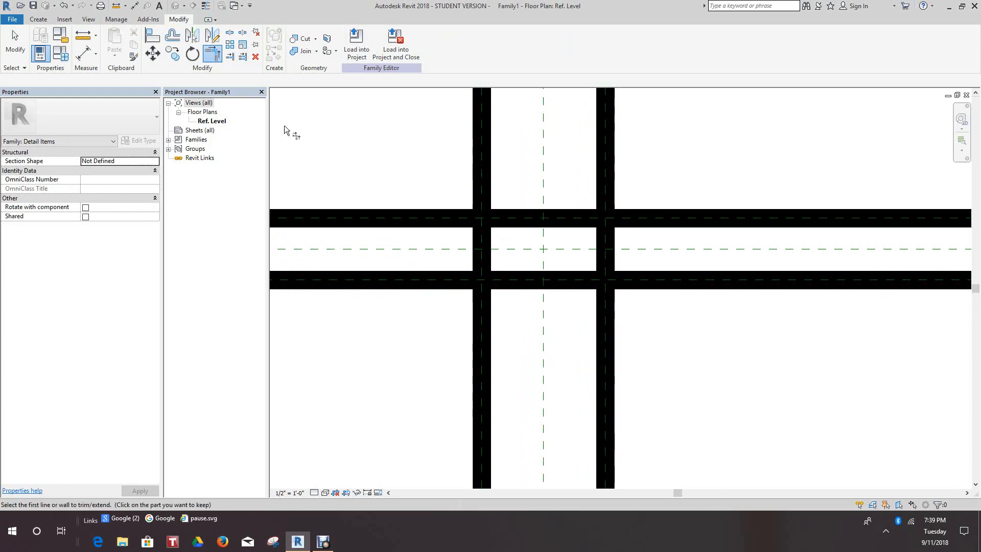
scroll(482, 164, up, 1)
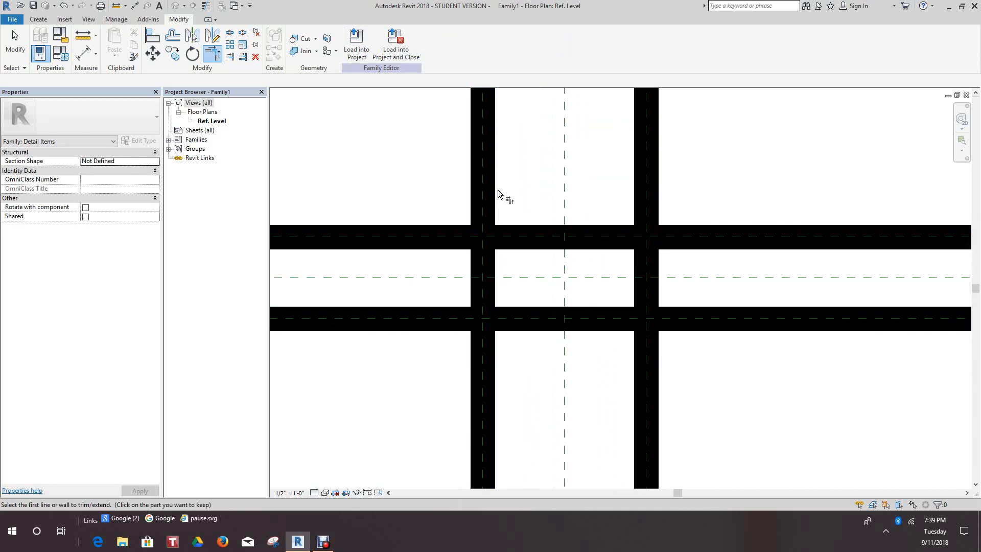
click(544, 235)
click(488, 270)
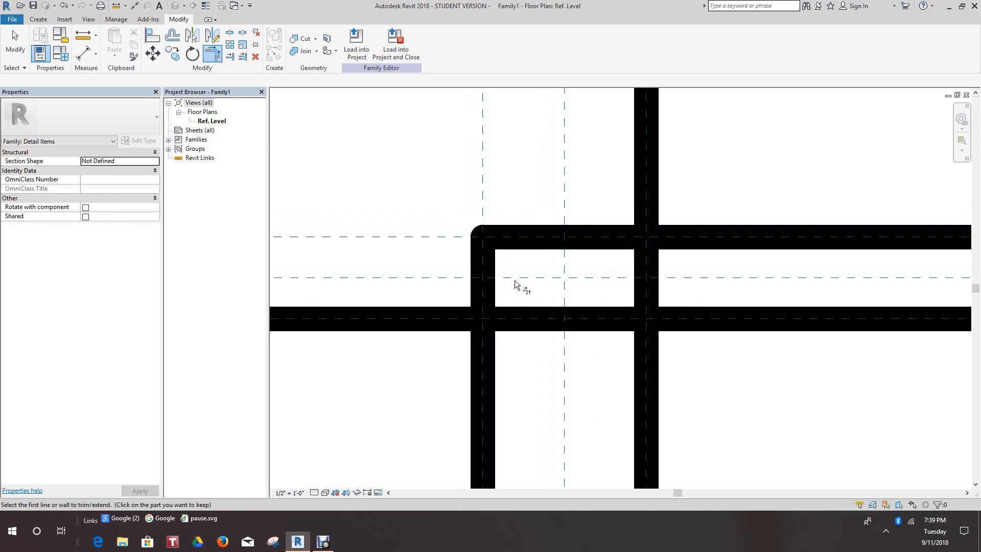
scroll(519, 285, down, 1)
click(490, 285)
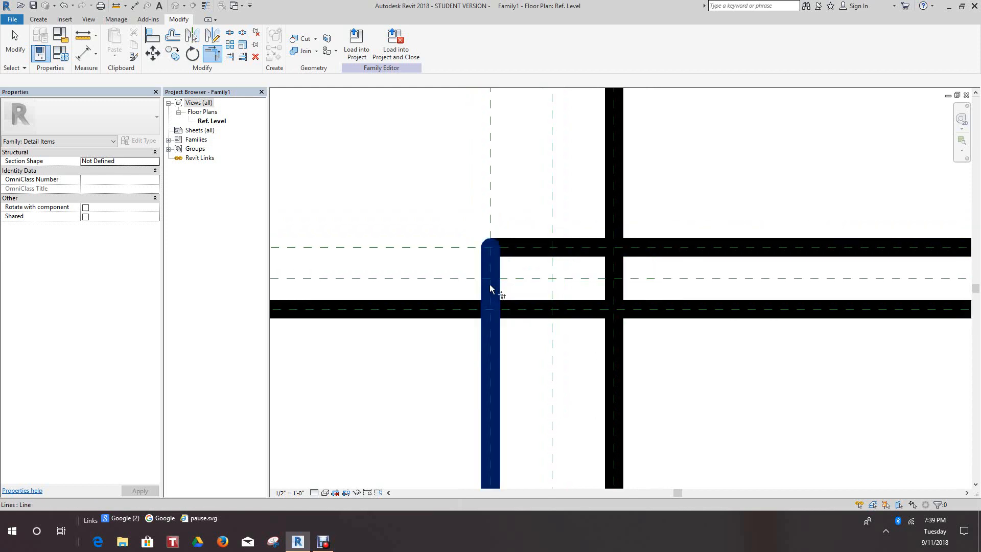
click(532, 311)
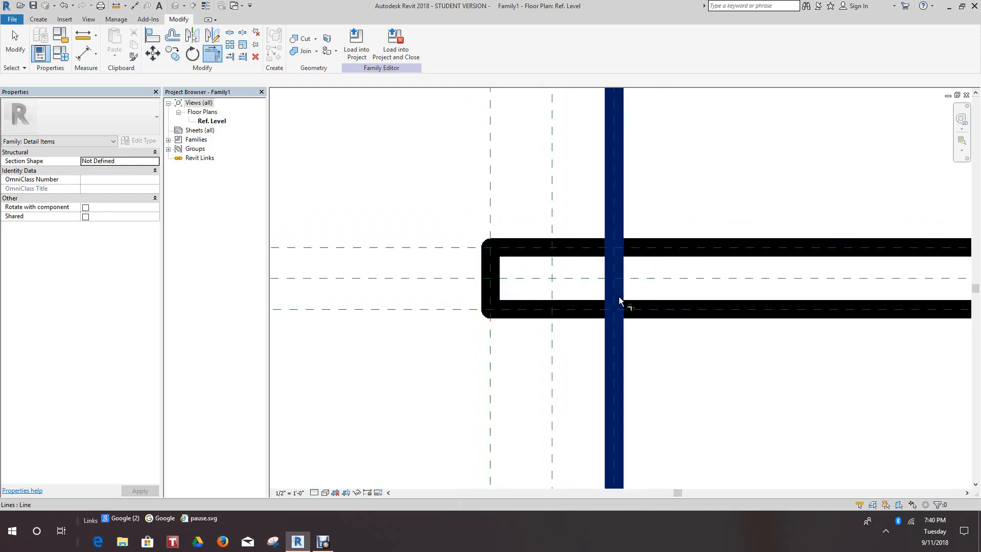
Trim the right heavy line to the upper and lower heavy lines to close the rectangle.
click(587, 251)
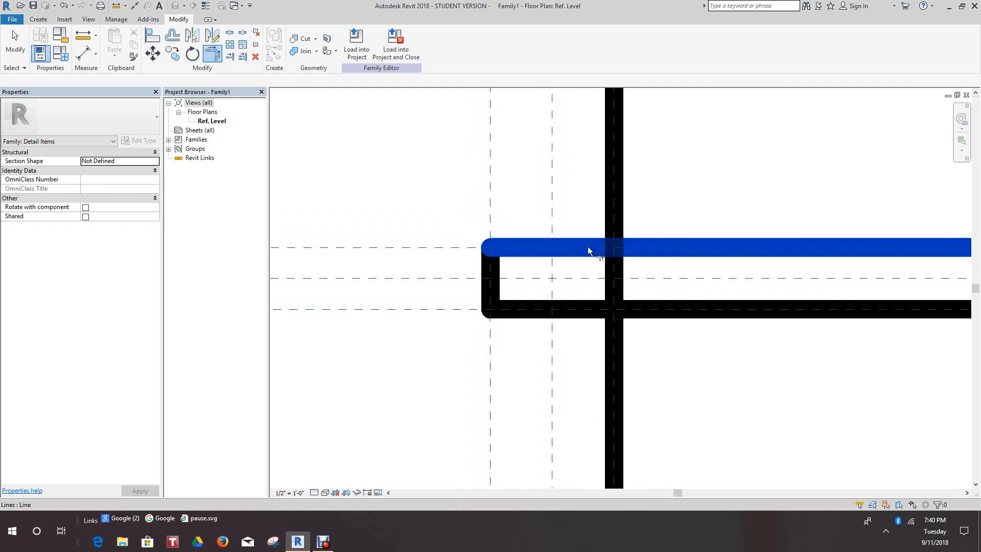
click(612, 272)
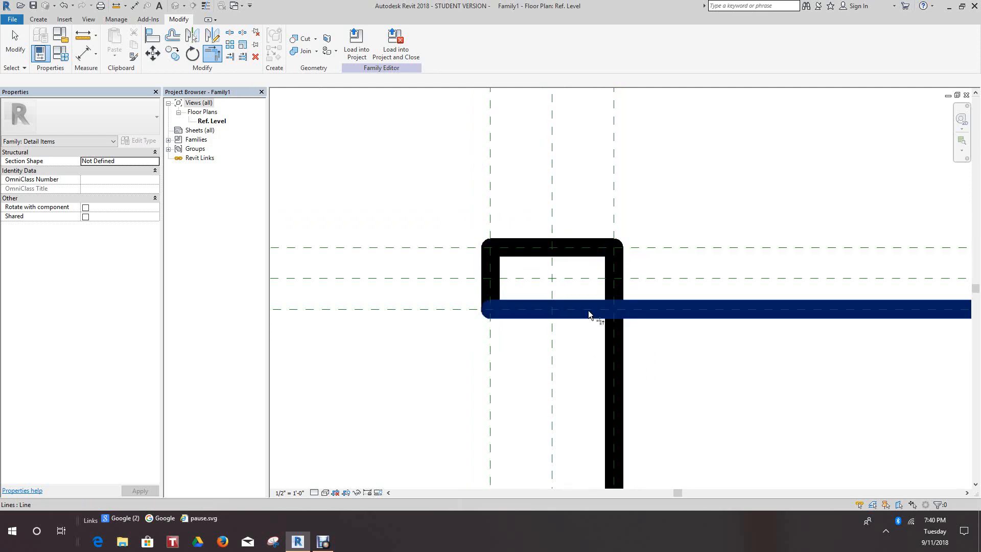
click(588, 314)
click(613, 289)
Start the Line tool for drawing straight segments inside the closed rectangle.
scroll(671, 296, down, 2)
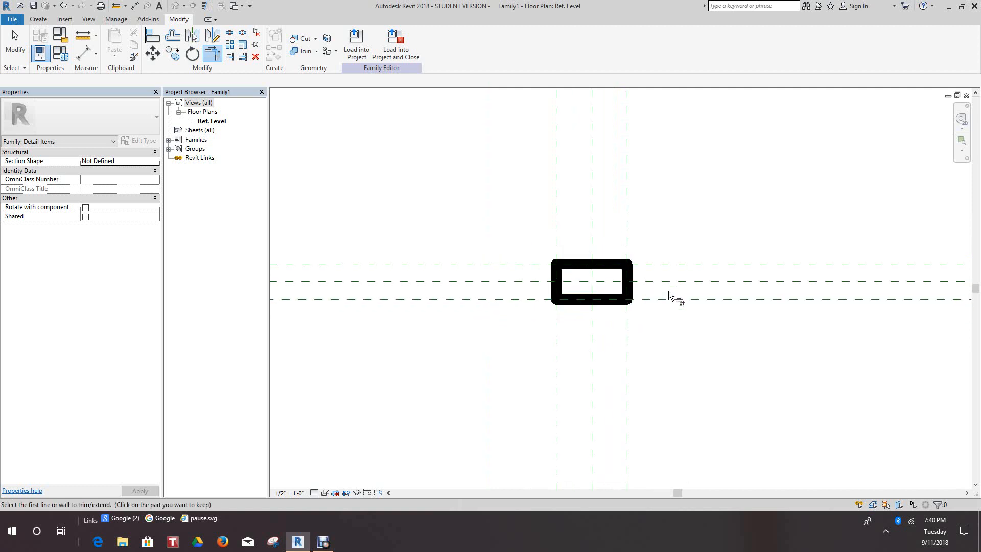
scroll(672, 307, up, 2)
scroll(650, 289, down, 2)
scroll(572, 260, up, 3)
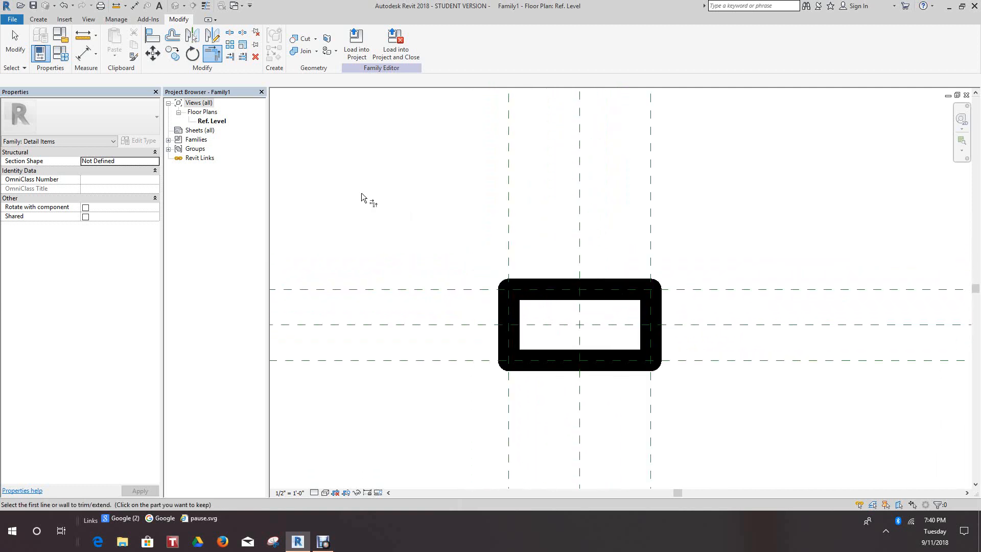
scroll(303, 142, down, 2)
scroll(303, 142, up, 1)
click(38, 19)
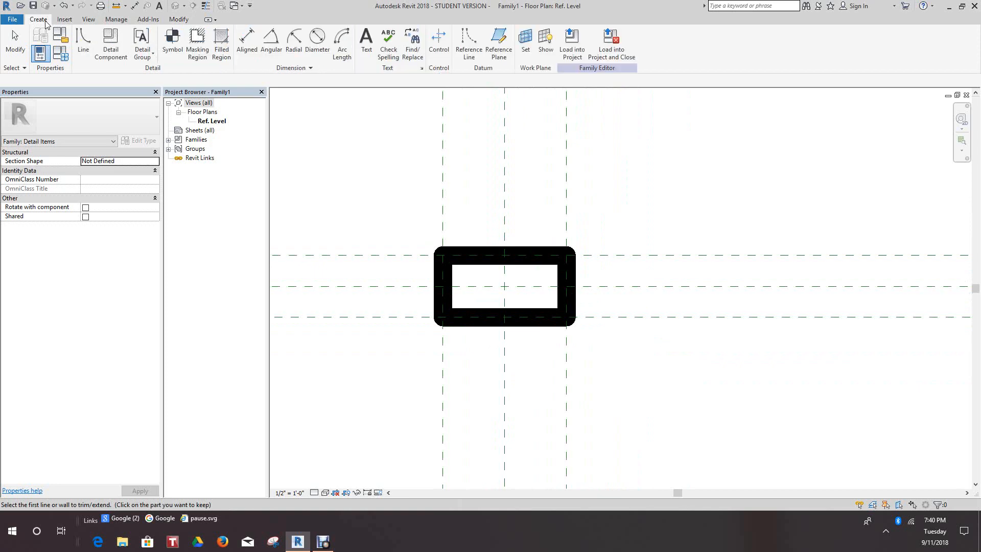
click(84, 36)
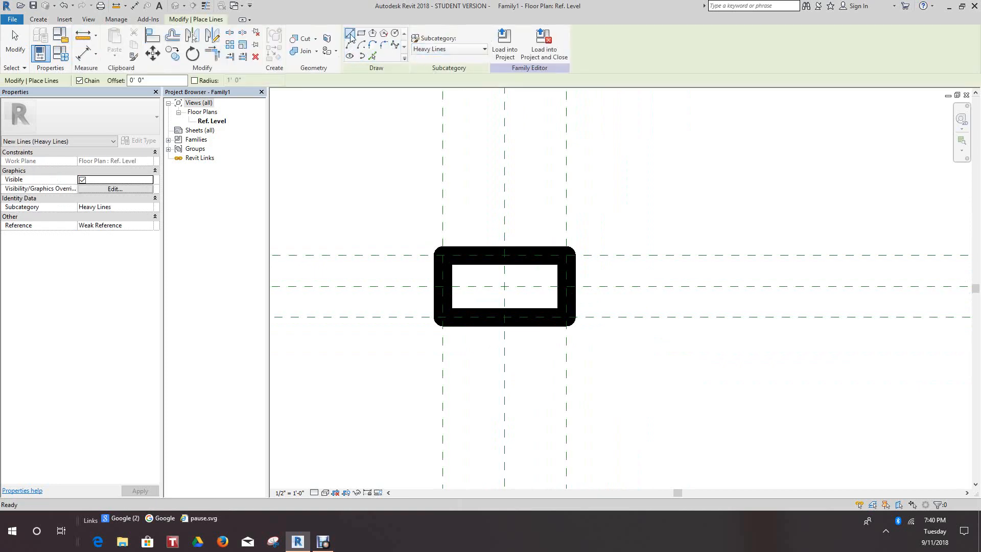
scroll(505, 285, up, 1)
click(435, 319)
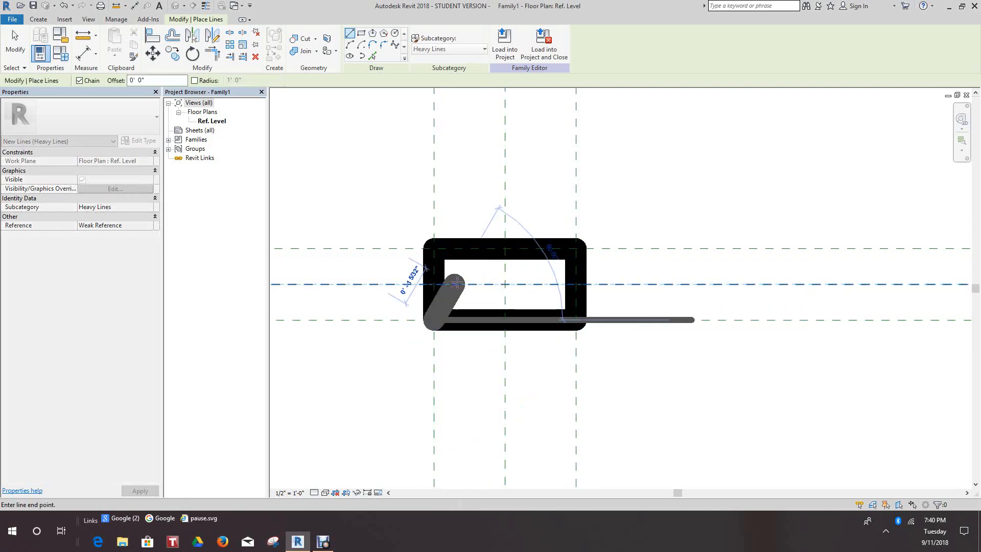
right_click(343, 171)
click(358, 180)
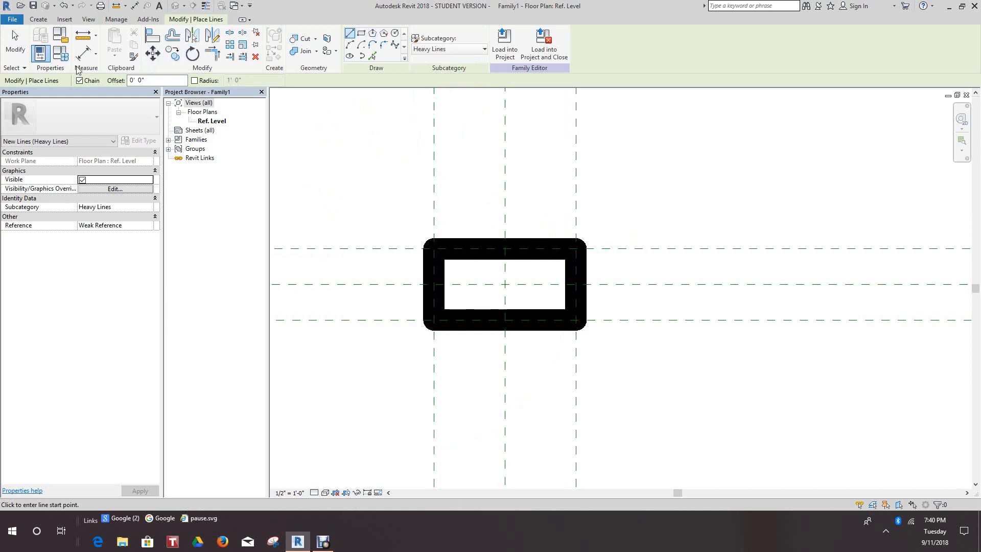
click(41, 20)
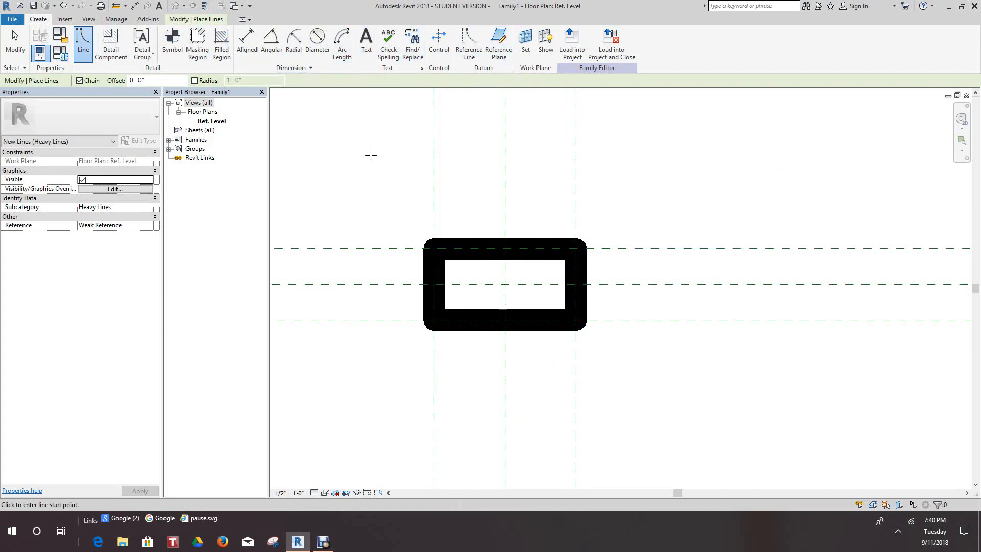
click(207, 20)
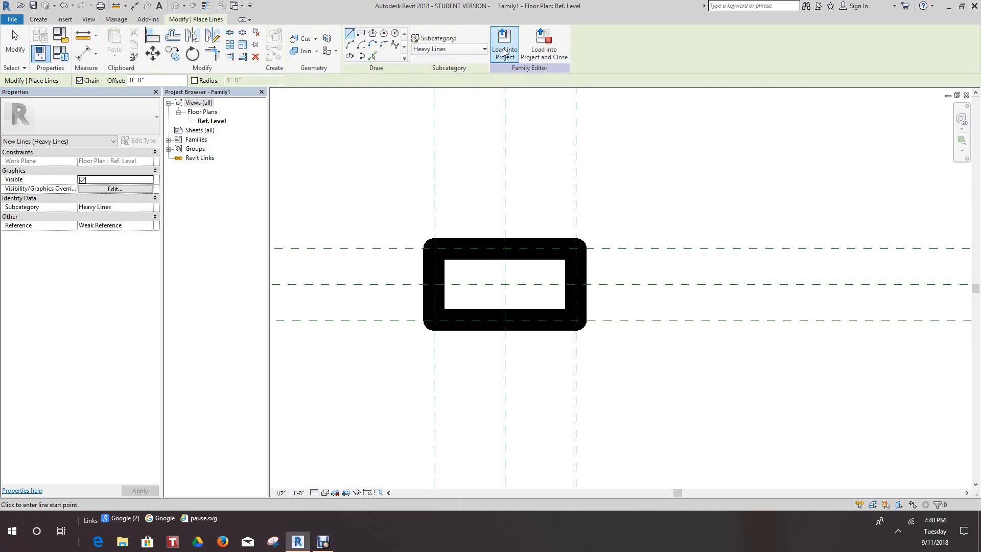
Draw two crossing diagonals in the Medium Lines subcategory between the opposite corners of the rectangle.
click(485, 49)
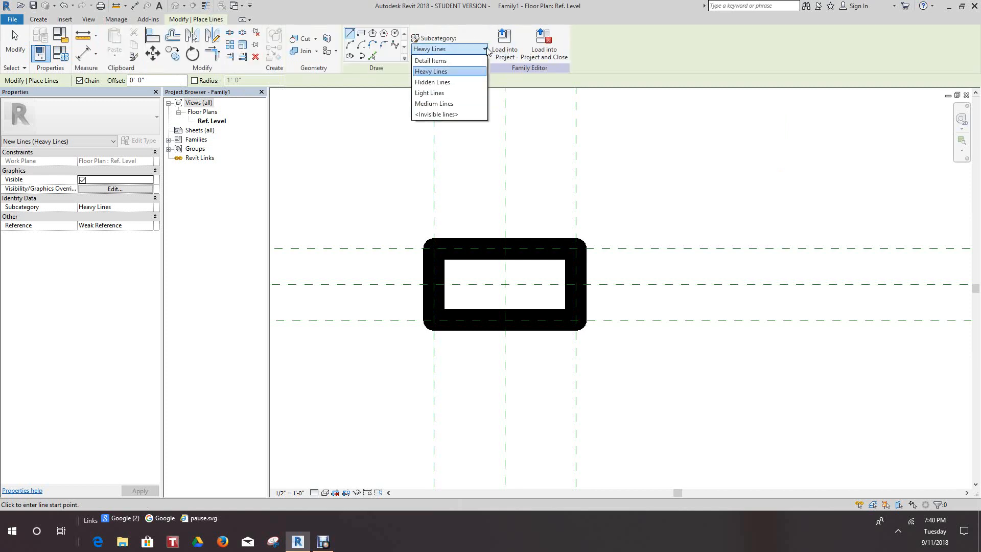
click(434, 103)
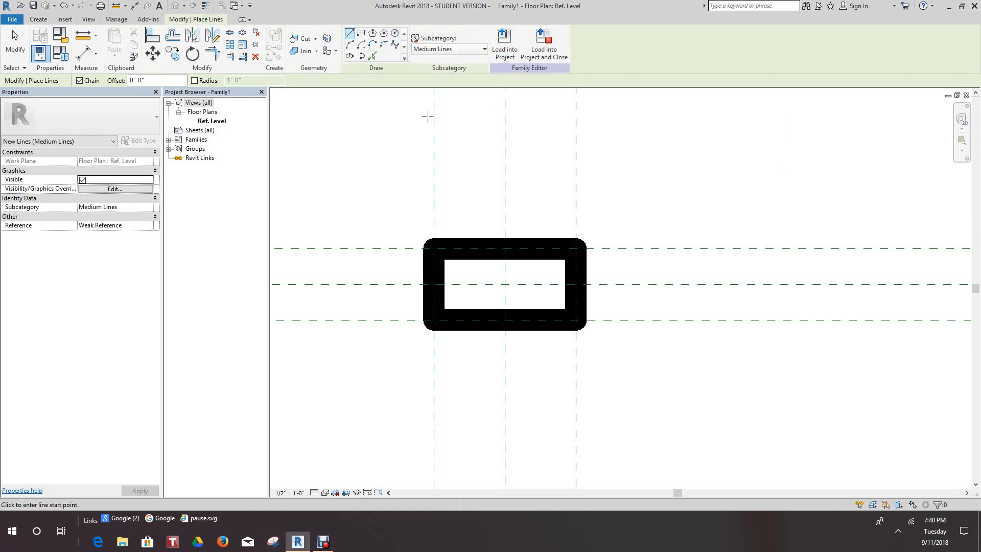
click(431, 318)
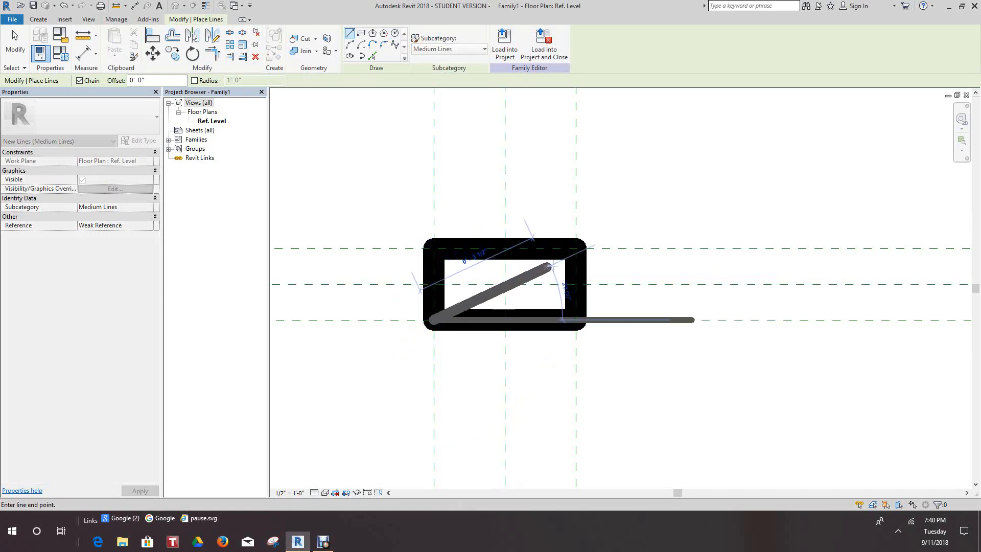
click(576, 248)
key(Escape)
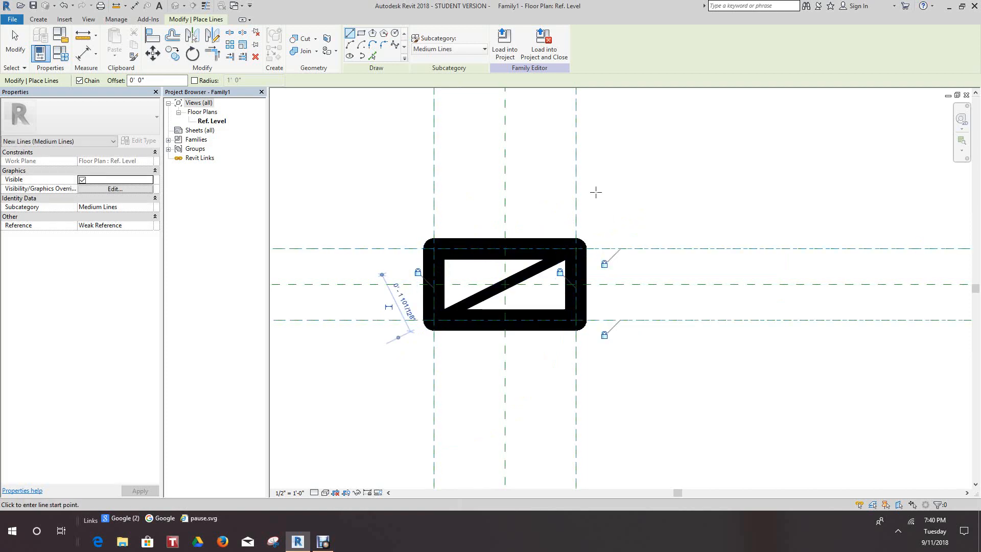
right_click(612, 184)
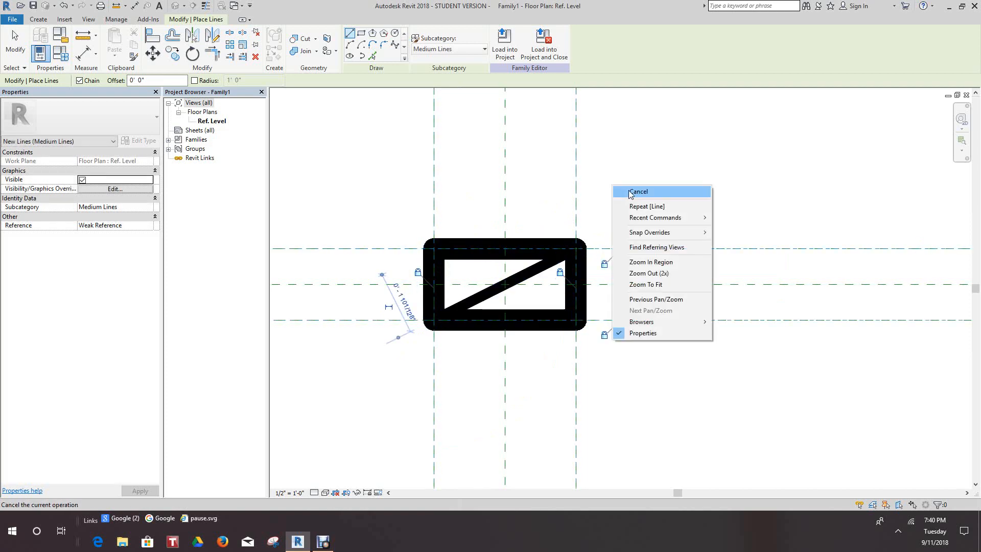
click(632, 195)
click(434, 248)
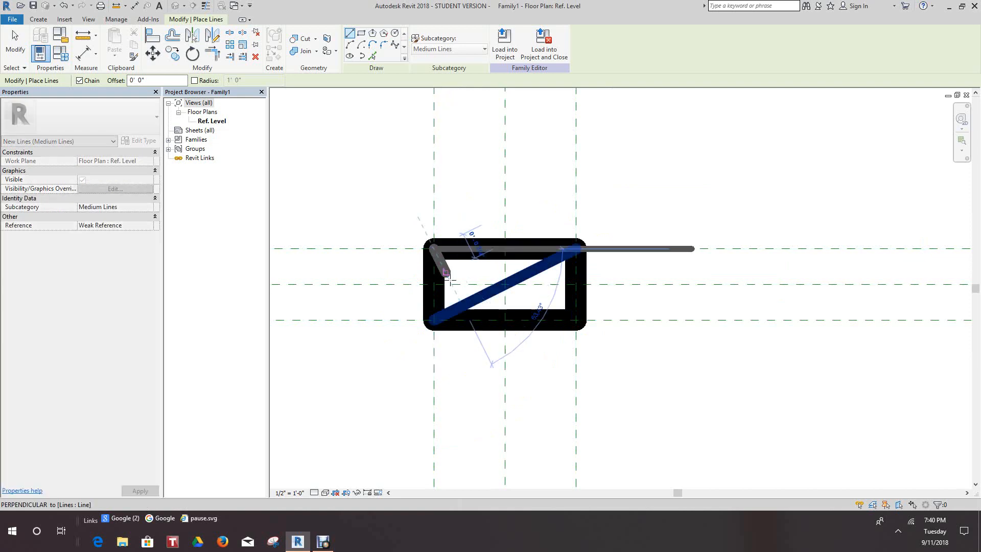
click(577, 320)
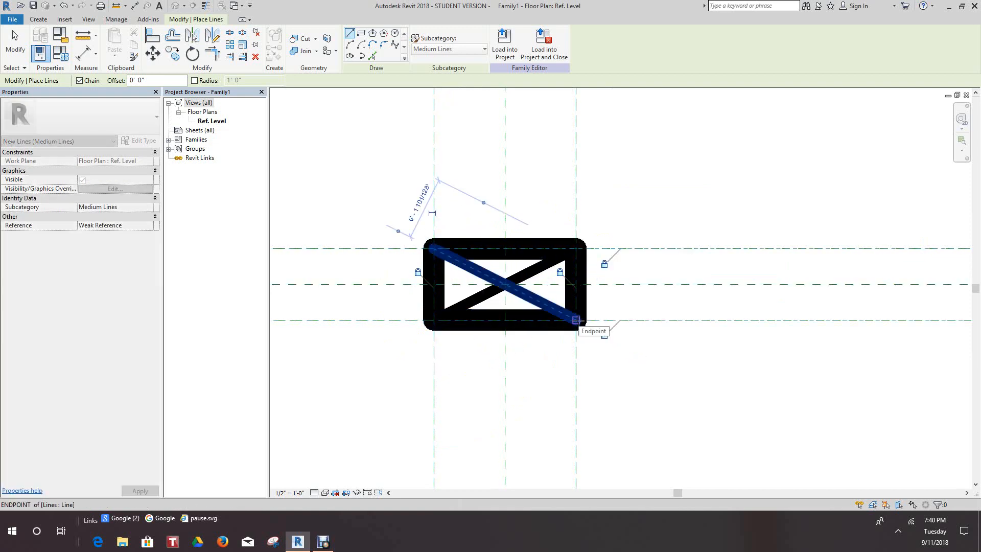
End the Line tool after completing the diagonals, with nothing left selected.
key(Escape)
scroll(346, 151, down, 2)
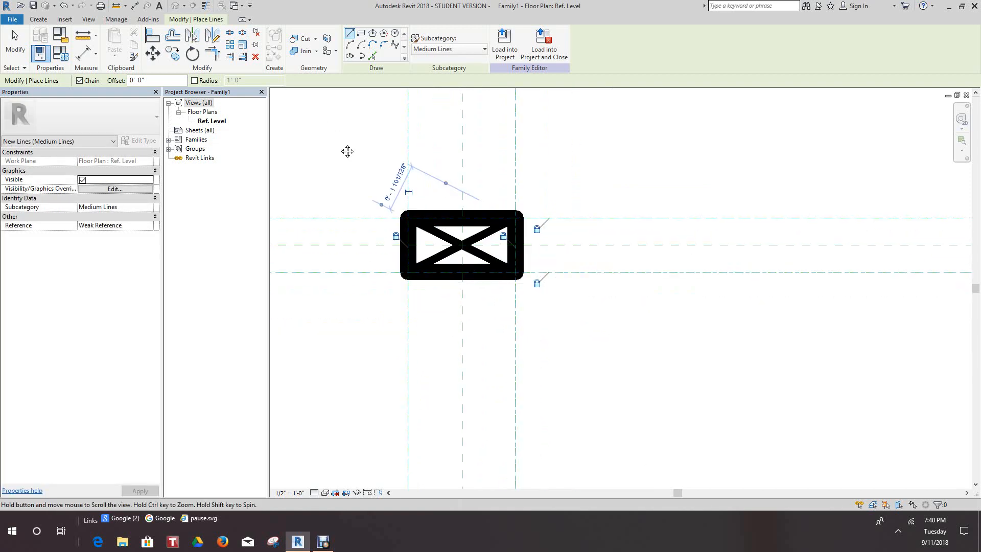
right_click(348, 142)
click(370, 147)
scroll(373, 169, down, 2)
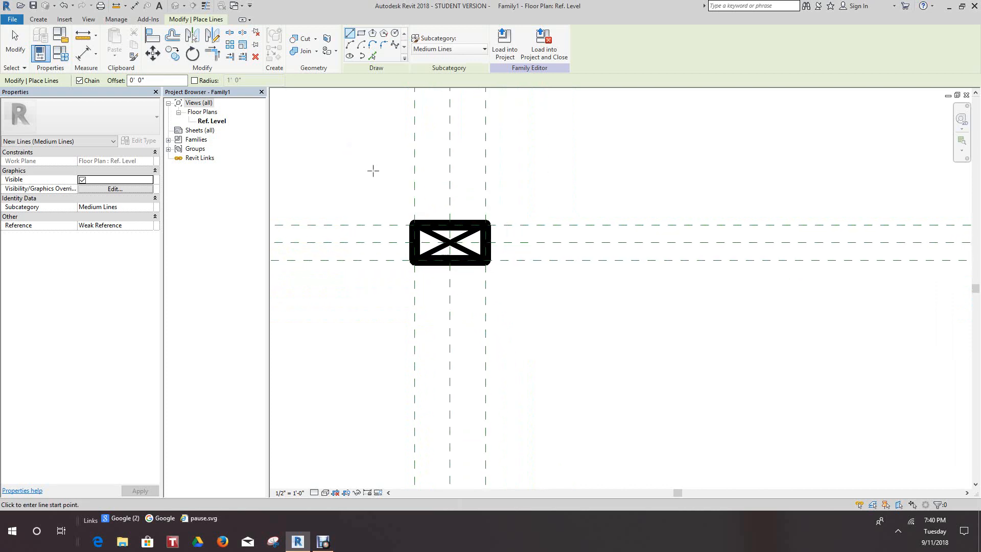
scroll(429, 173, up, 2)
scroll(357, 188, down, 3)
middle_drag(340, 187, 394, 238)
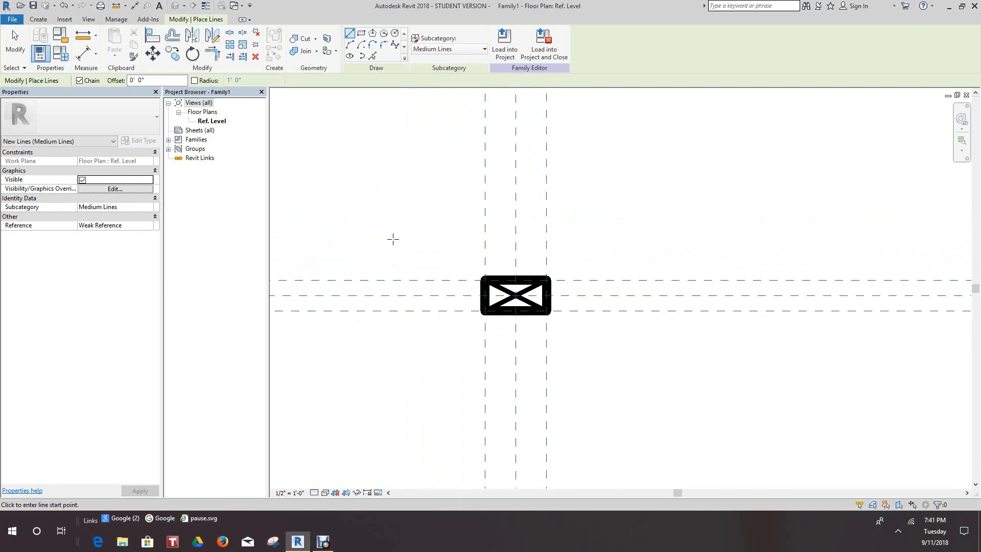
scroll(394, 238, up, 1)
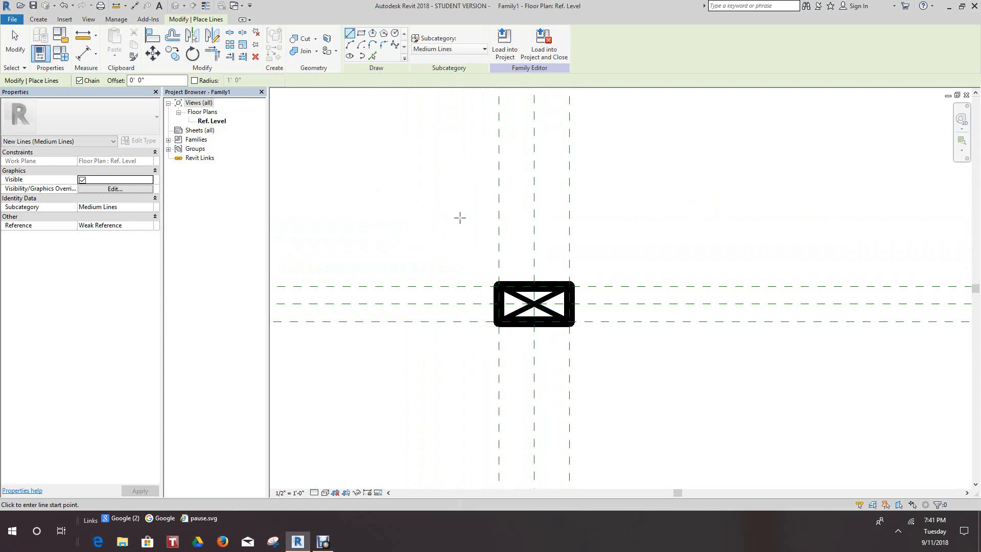
key(Escape)
Turn on Thin Lines display so the rectangle and its diagonals are drawn with single-pixel lines.
scroll(453, 226, down, 2)
middle_drag(459, 230, 486, 293)
scroll(486, 293, up, 4)
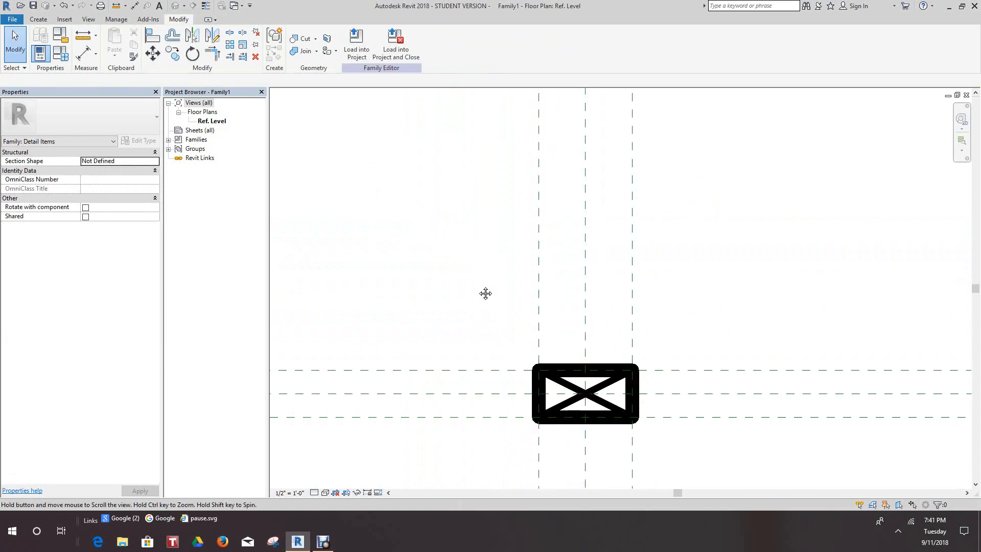
scroll(485, 294, down, 1)
click(206, 5)
scroll(511, 322, up, 1)
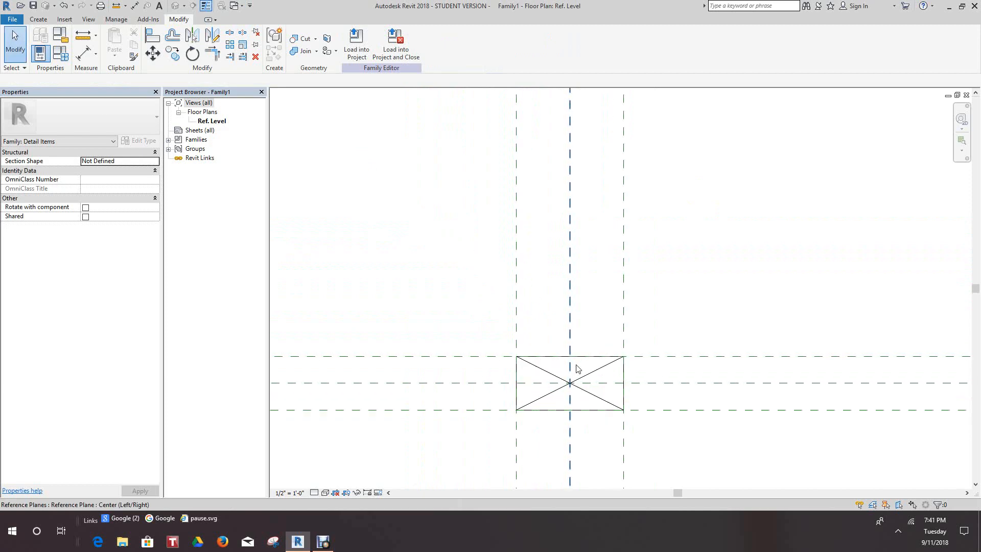
Create a new family type named 2x6 in the Family Types settings.
scroll(494, 314, down, 2)
scroll(481, 304, down, 7)
middle_drag(495, 321, 550, 372)
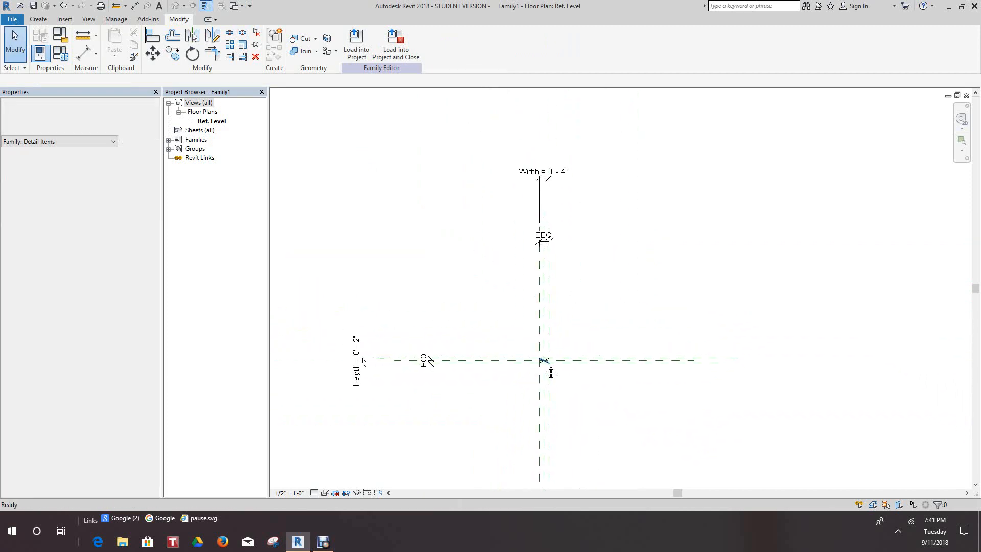
scroll(504, 312, up, 2)
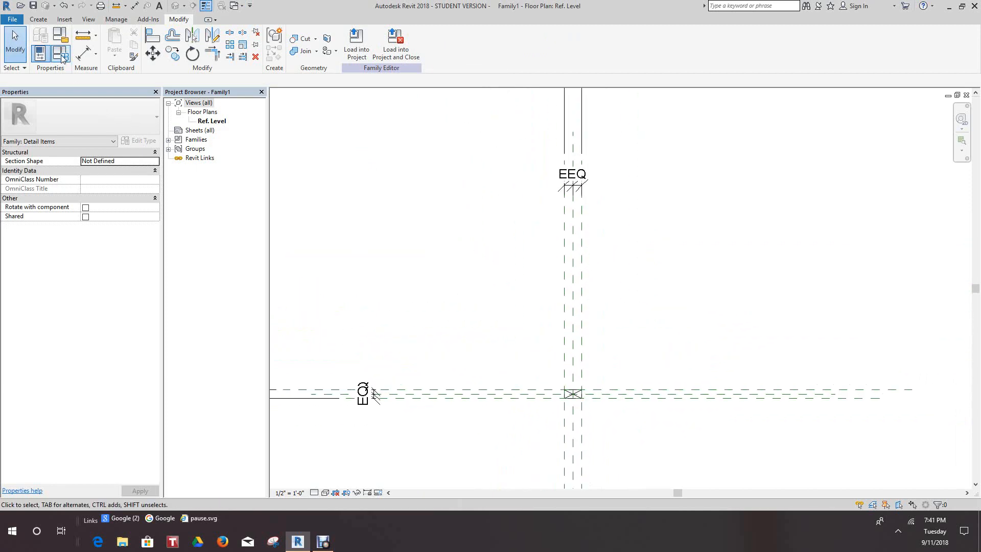
click(64, 58)
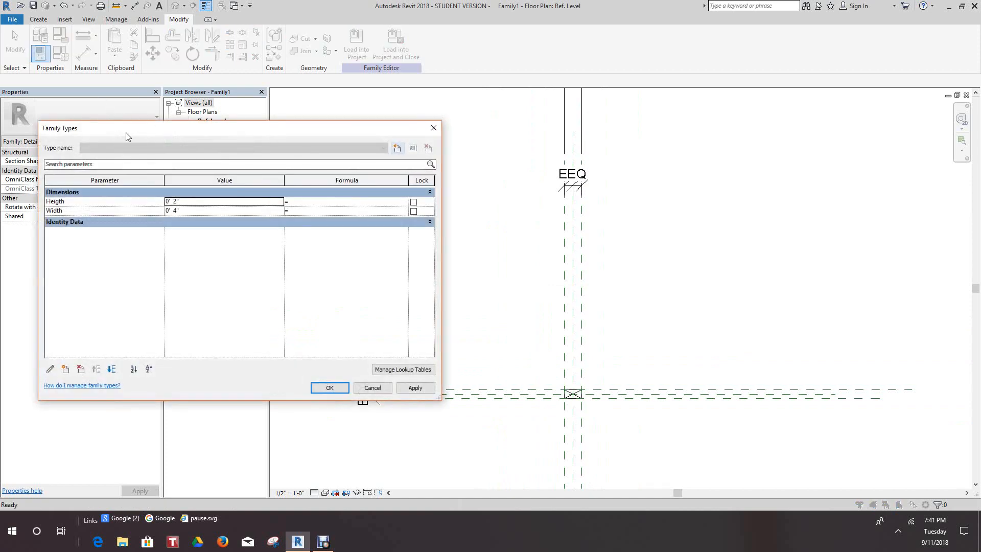
drag(137, 131, 115, 125)
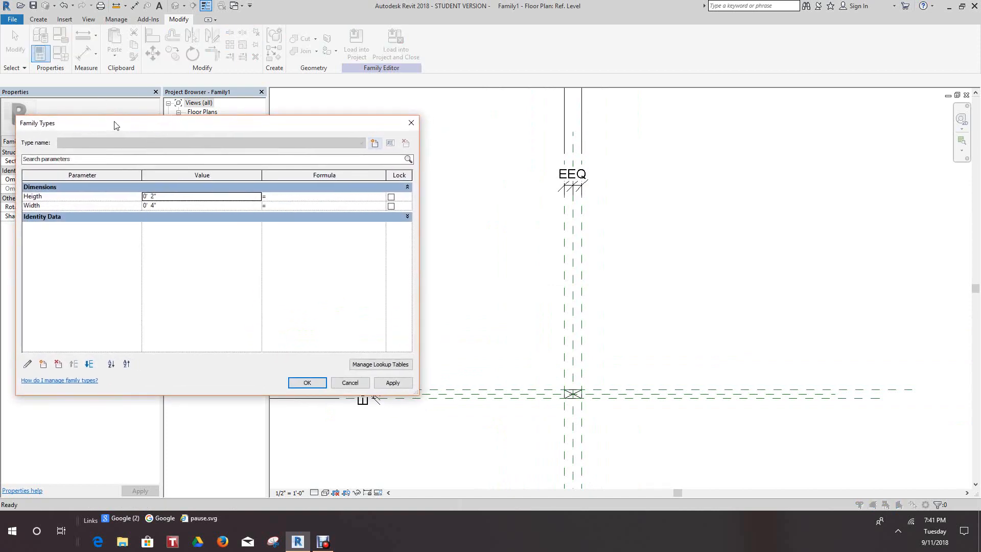
click(373, 143)
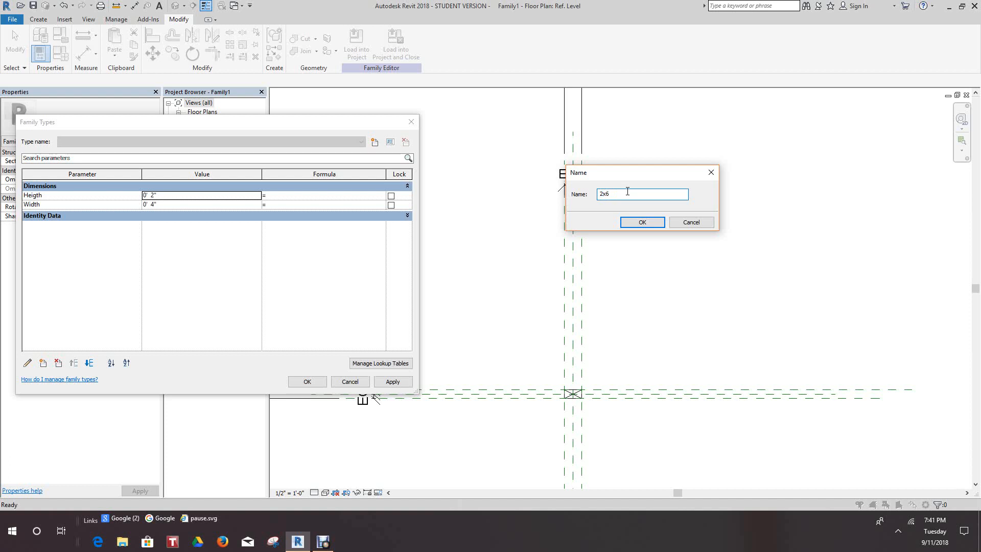
click(642, 222)
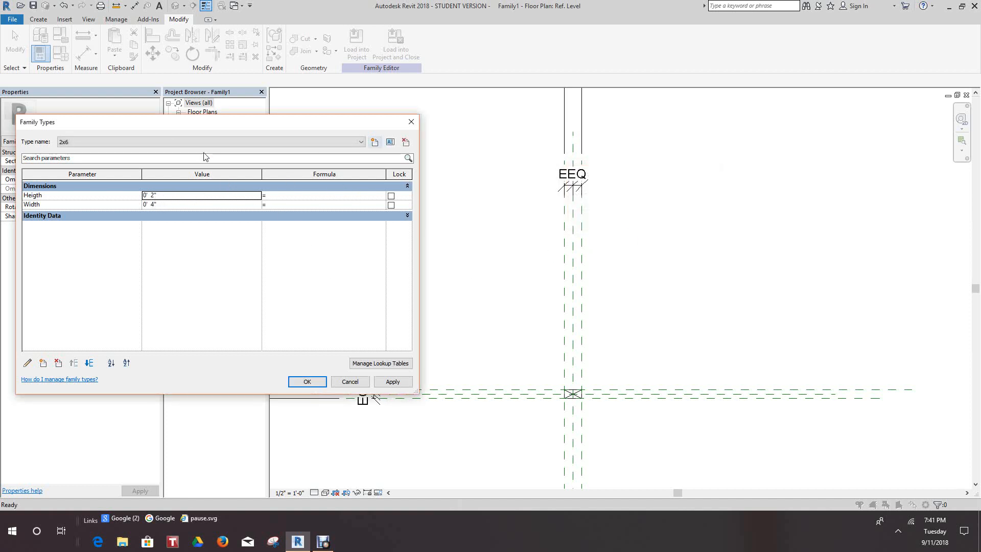
click(390, 142)
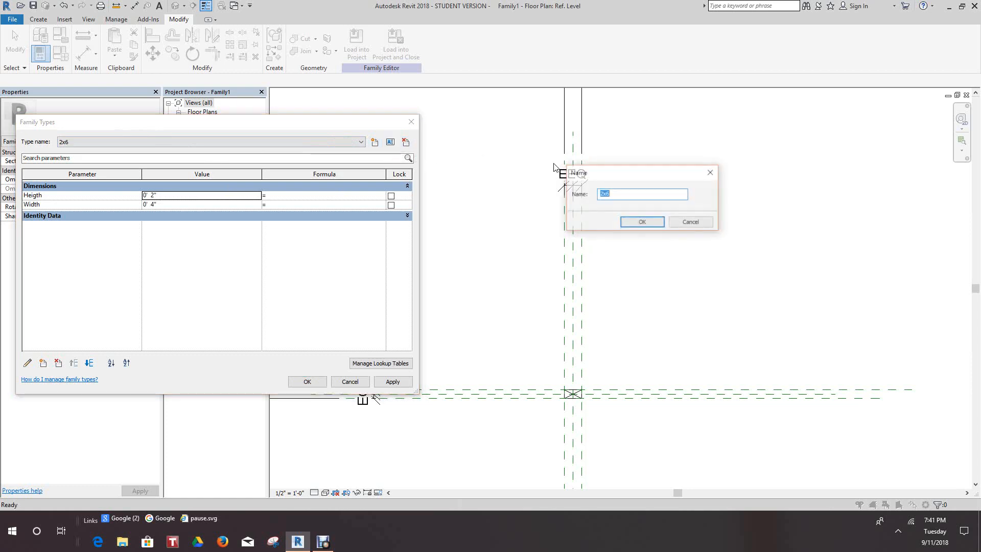
click(691, 224)
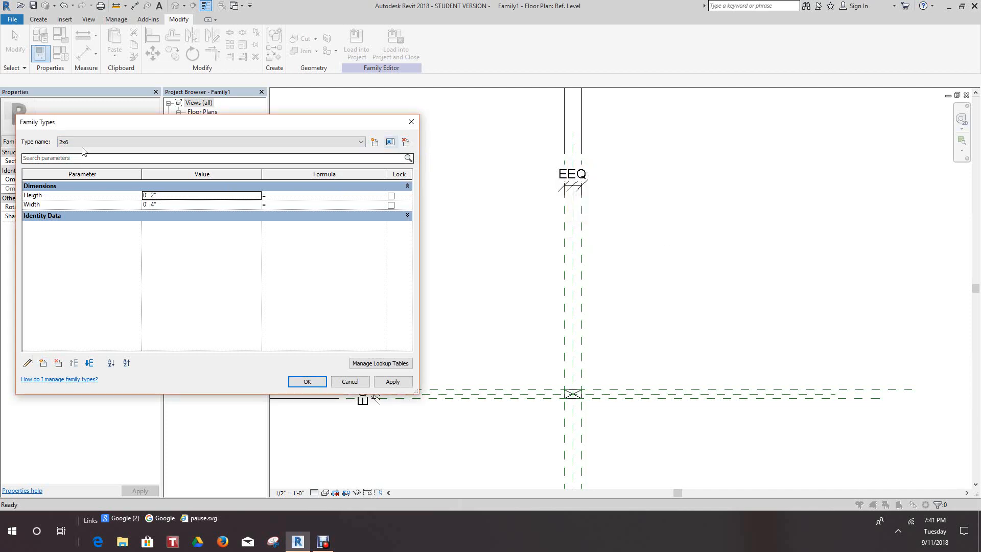
click(27, 363)
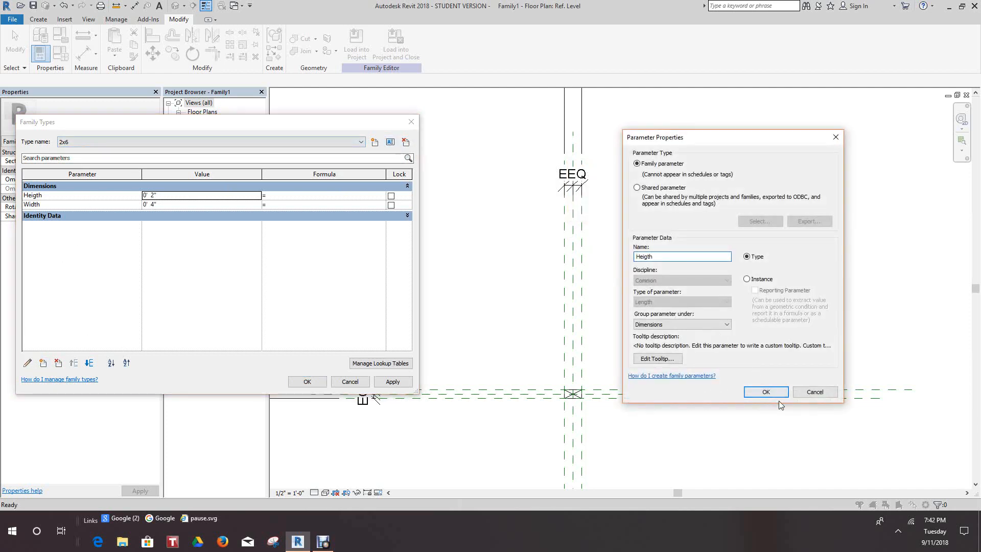
click(815, 392)
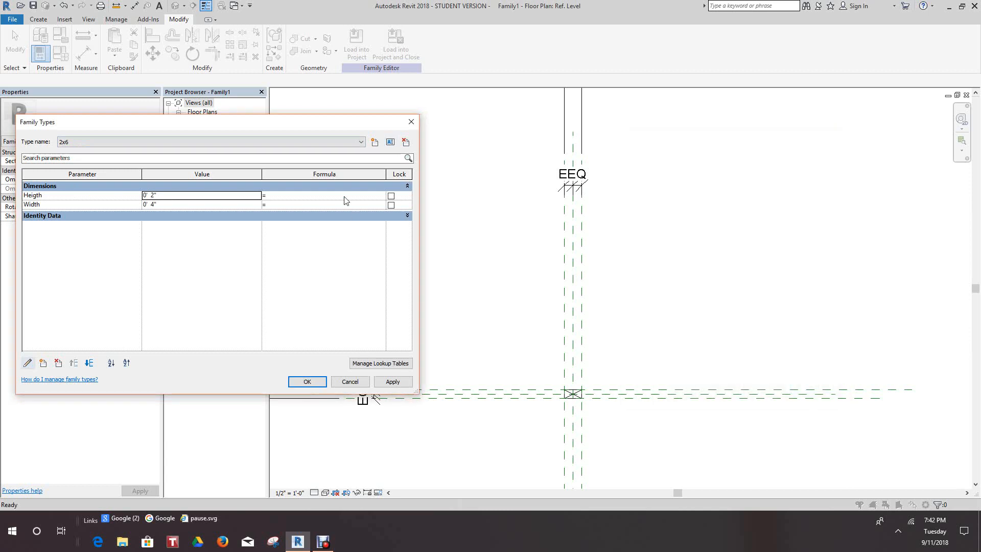
click(393, 142)
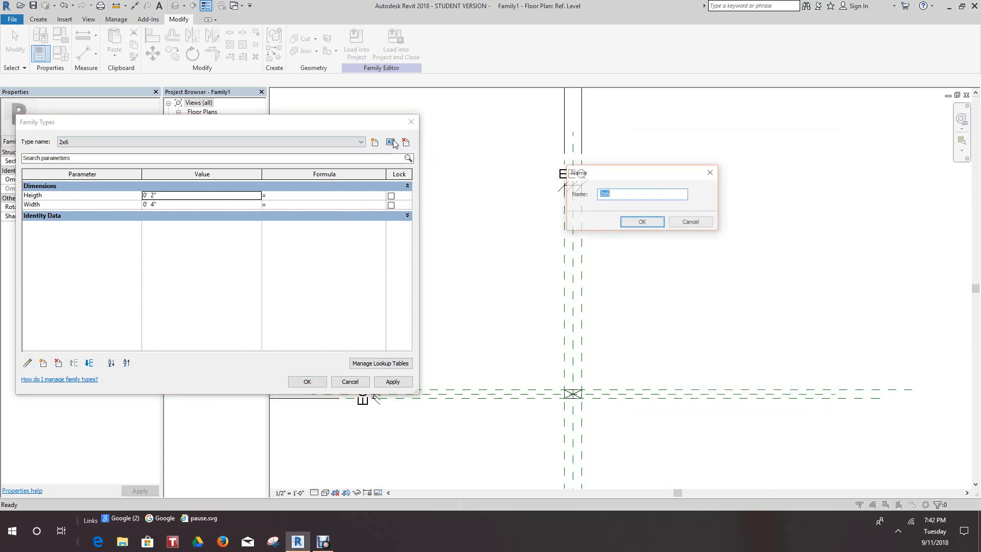
click(691, 223)
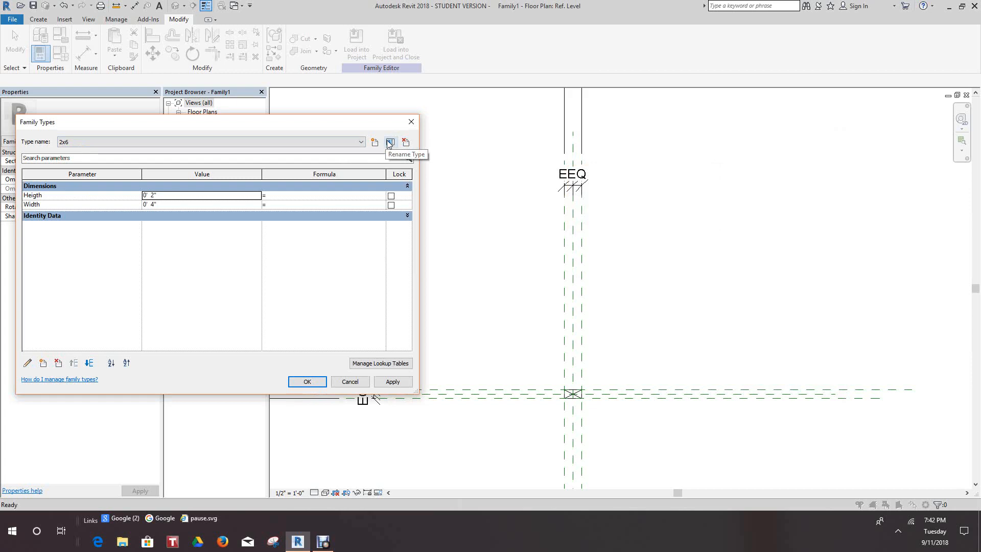
Rename the 2x6 family type as 3x6 and apply a Heigth of 3" and a Width of 6" to it.
click(390, 142)
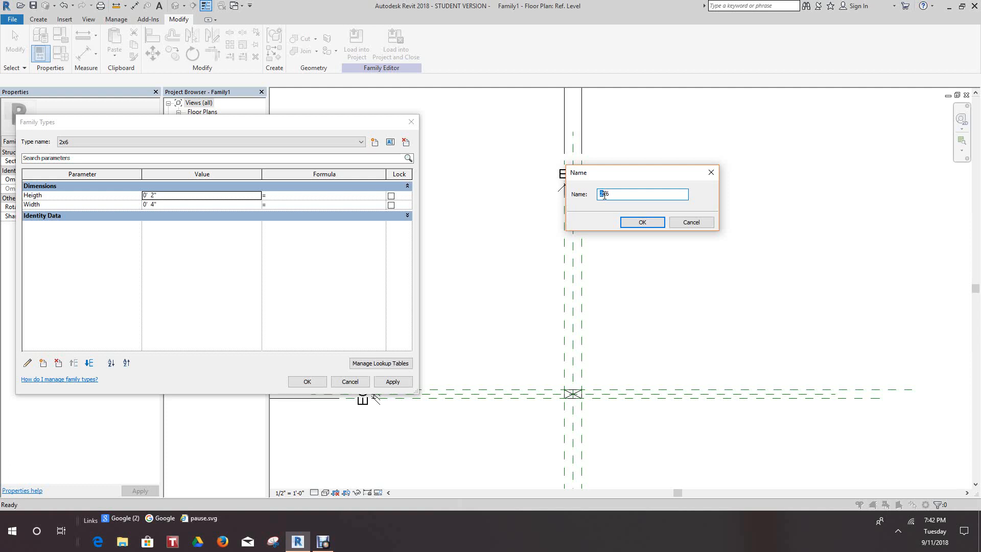
click(638, 223)
click(152, 196)
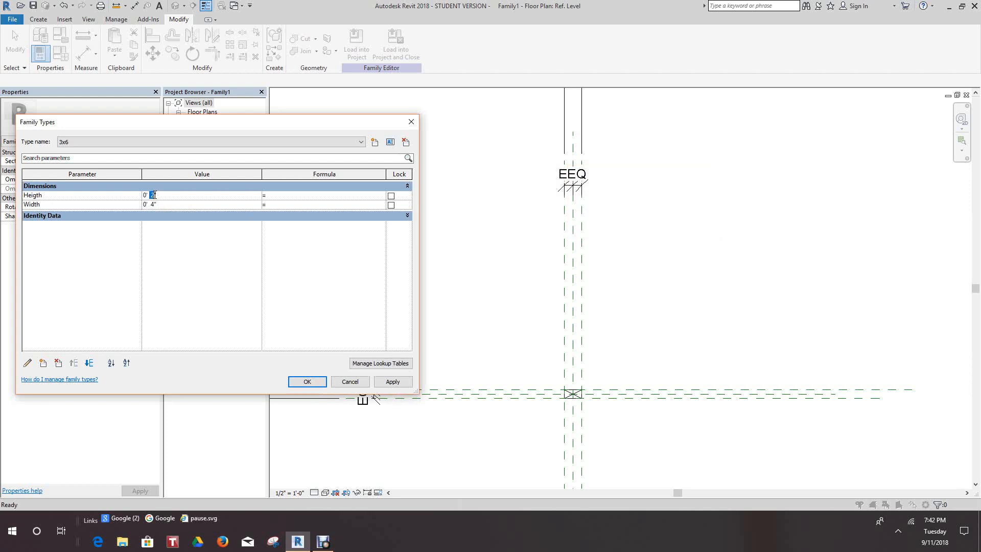
click(153, 204)
click(393, 381)
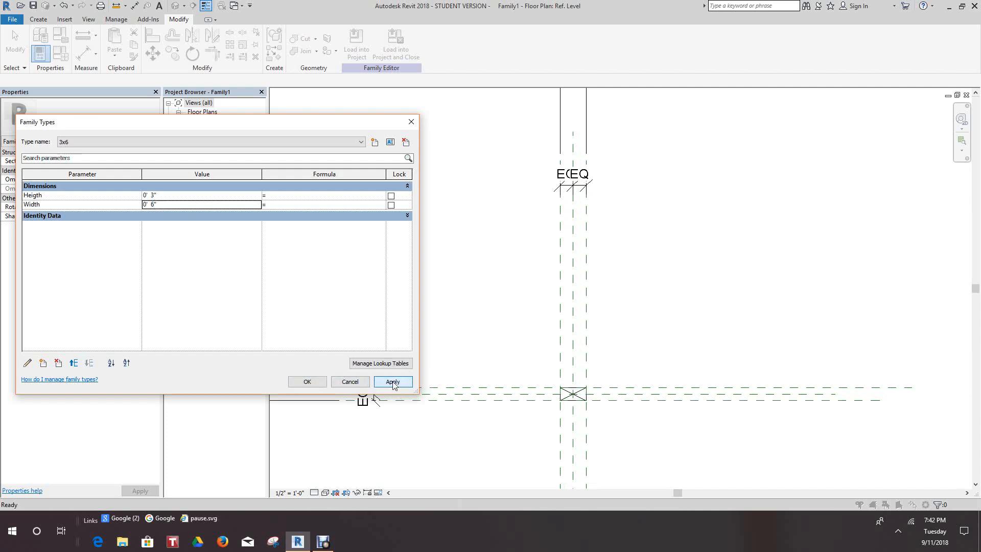
click(307, 382)
scroll(510, 328, down, 1)
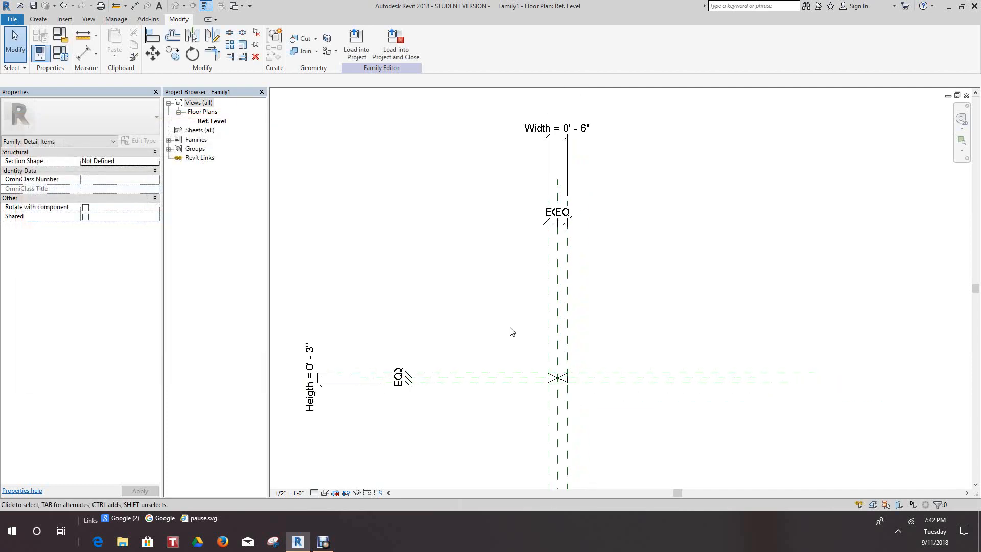
Reopen the Family Types settings and create a second family type named 2x4.
click(68, 58)
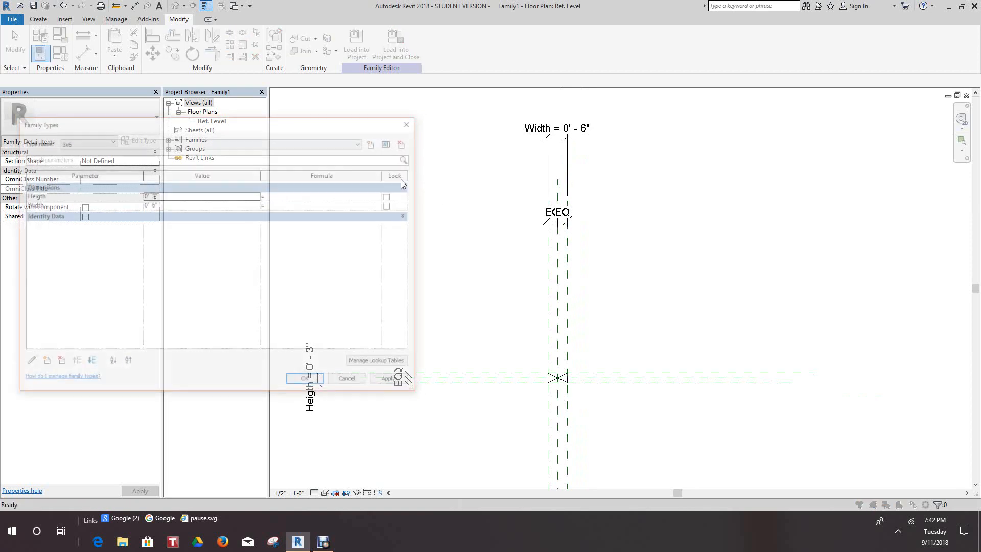
click(361, 143)
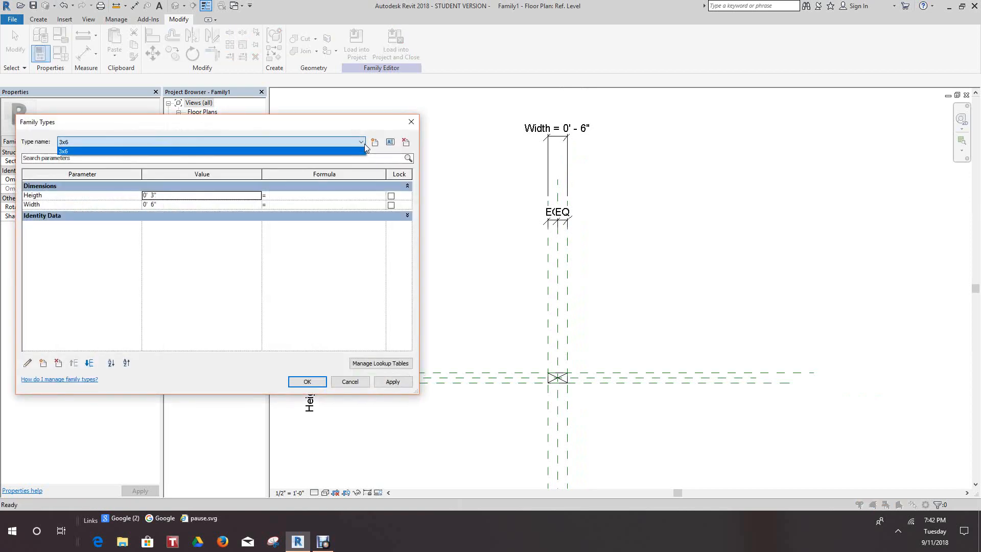
click(363, 142)
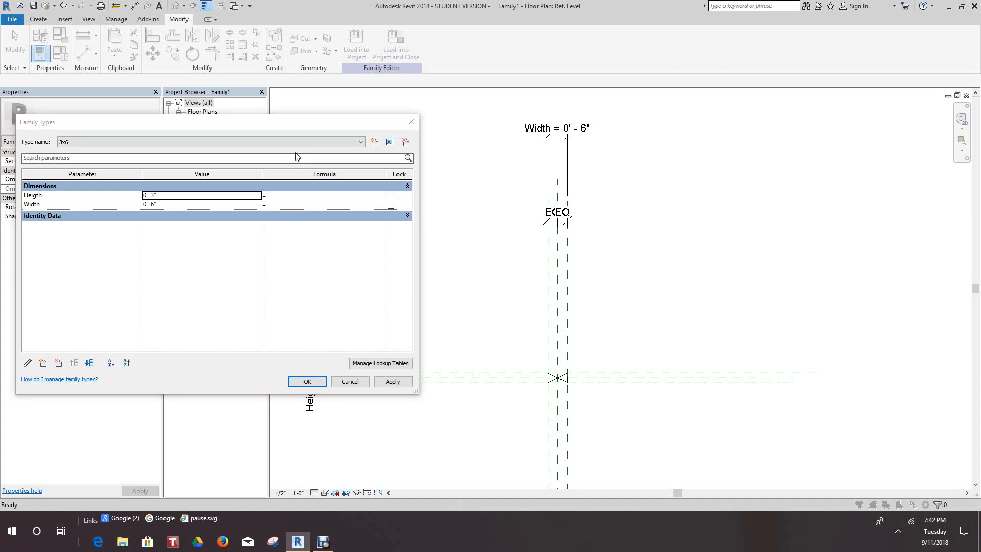
click(361, 143)
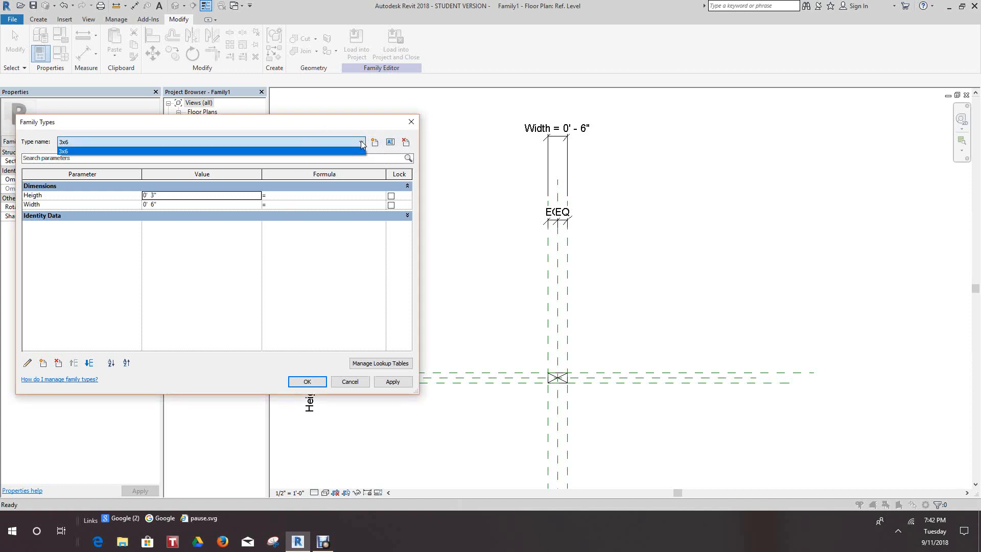
click(361, 144)
click(375, 143)
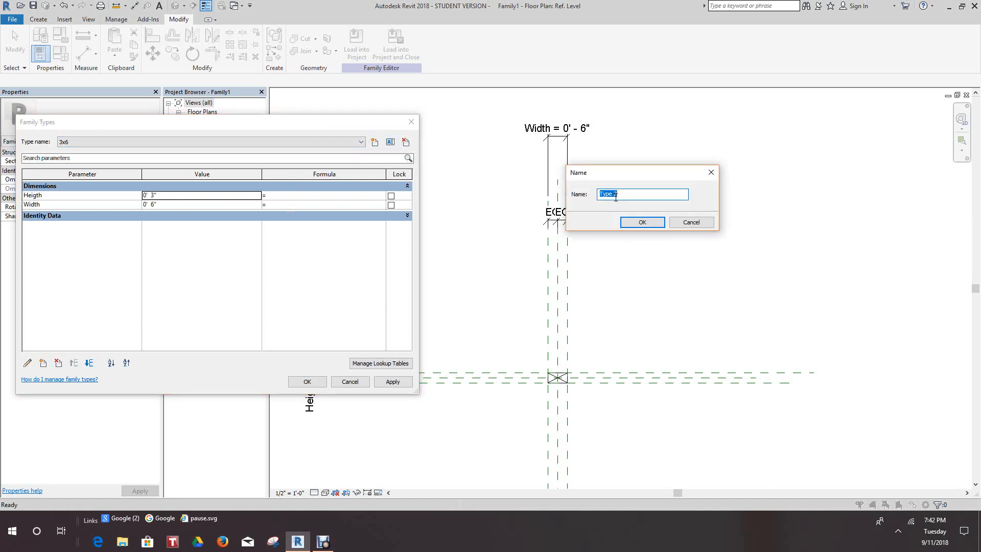
text(2x4)
click(643, 222)
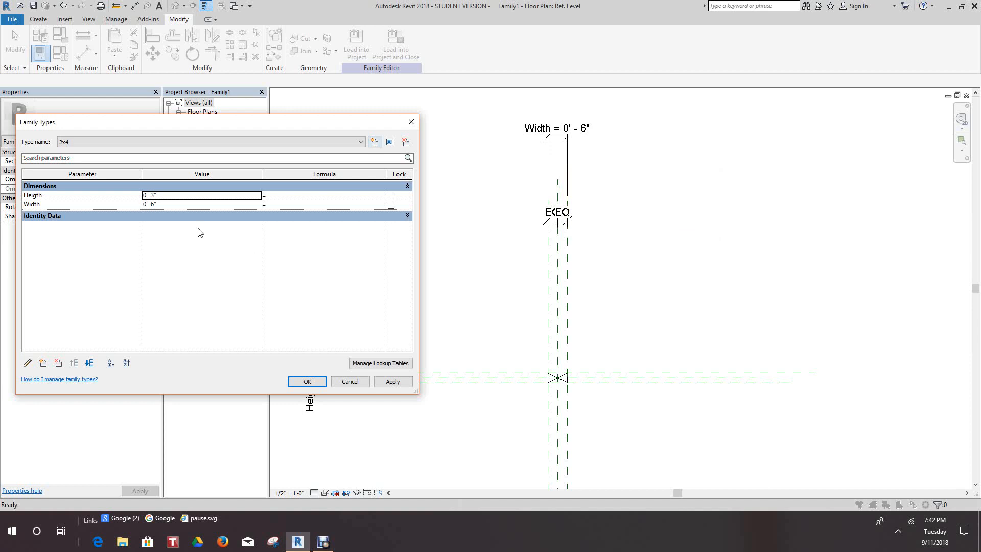
Set the 2x4 type's Heigth to 2" and Width to 4", and apply the values to the family.
click(154, 197)
click(153, 206)
double_click(154, 204)
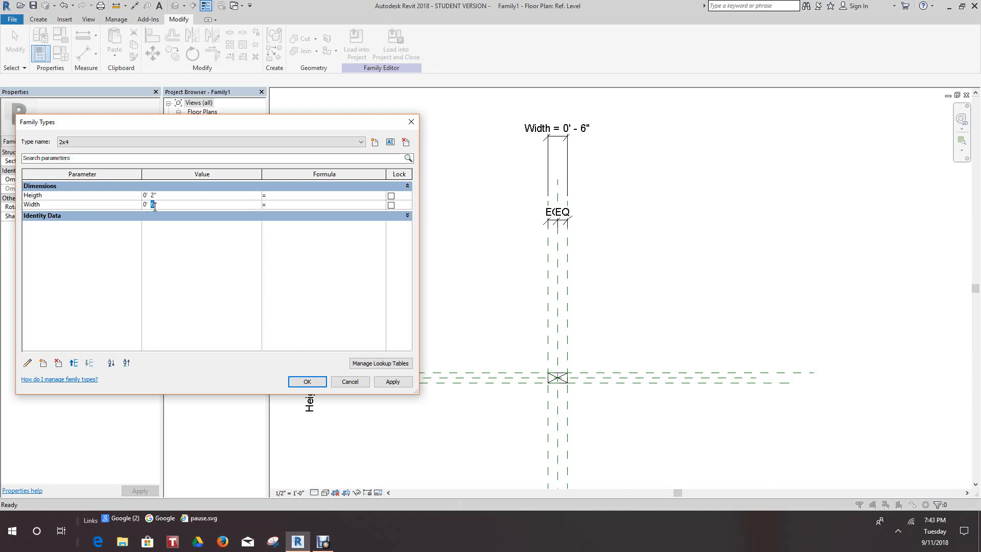
click(389, 382)
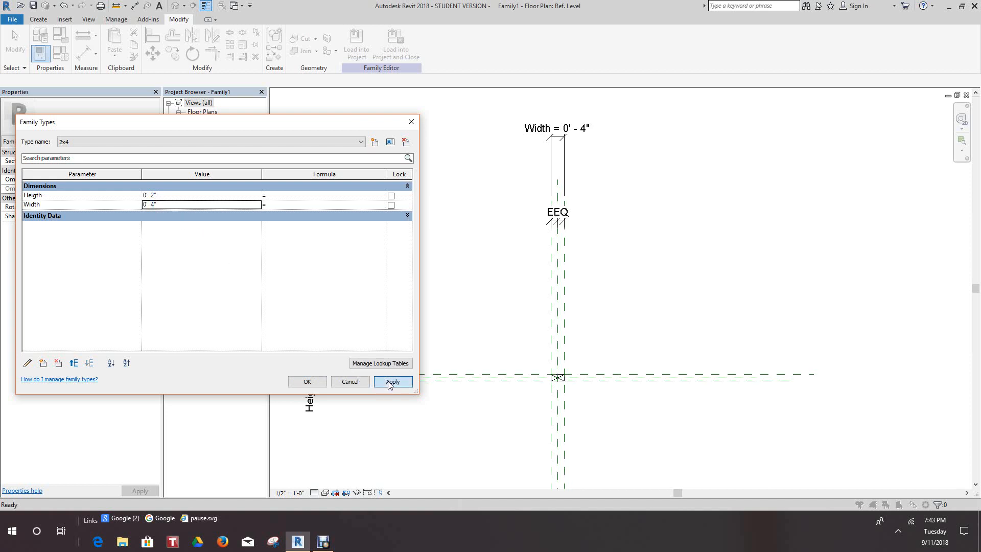
click(307, 381)
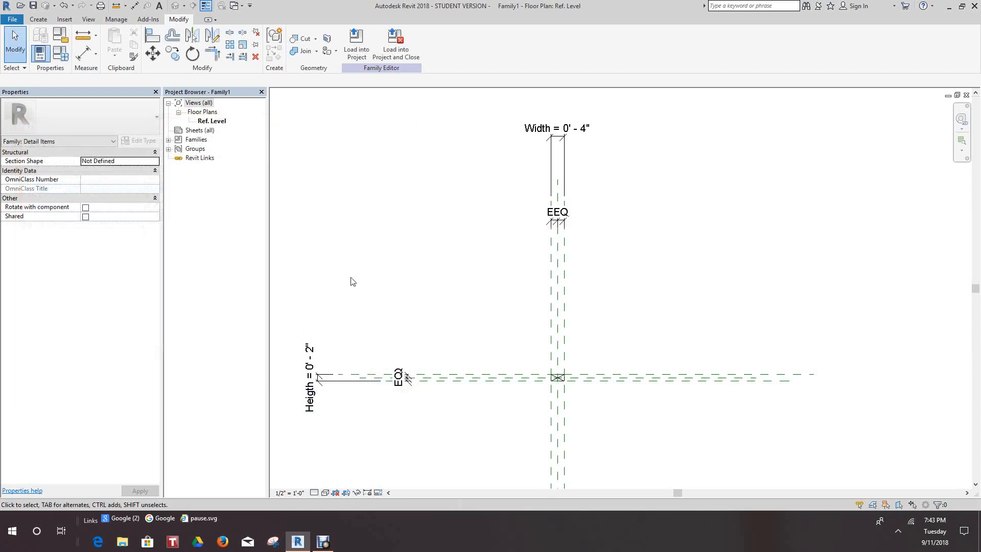
Switch the family's current type from 2x4 to 3x6 in the Family Types settings and apply it to the geometry.
click(58, 54)
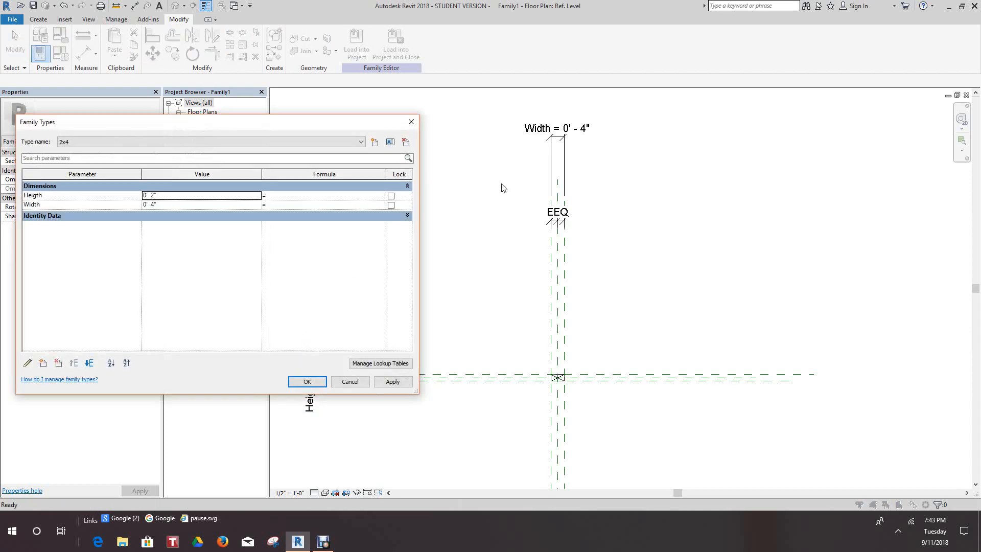
click(362, 142)
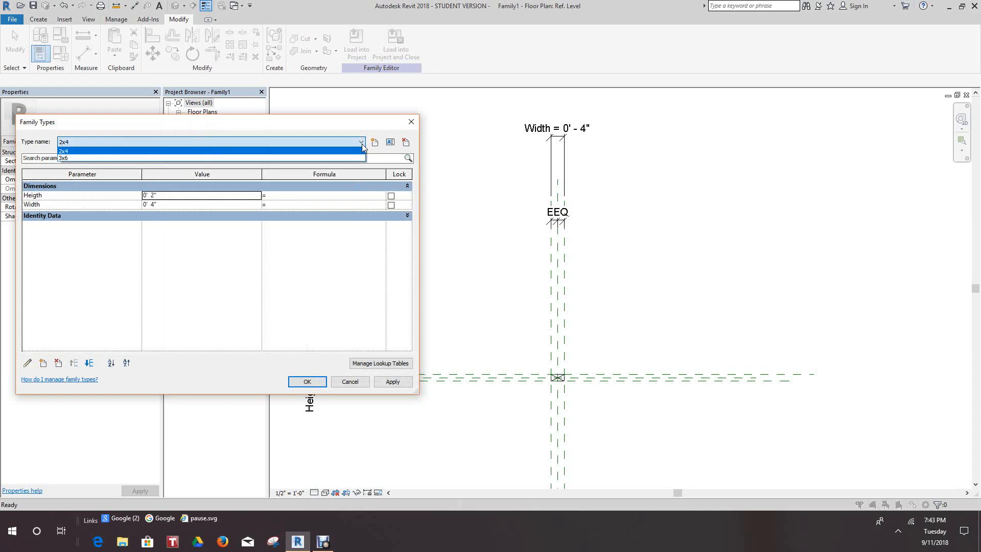
click(133, 168)
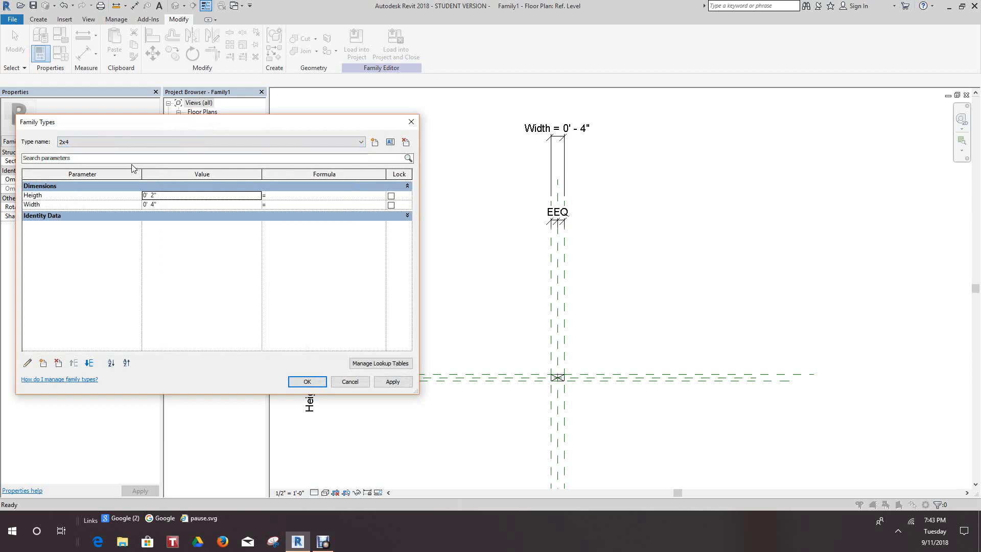
click(361, 144)
click(83, 158)
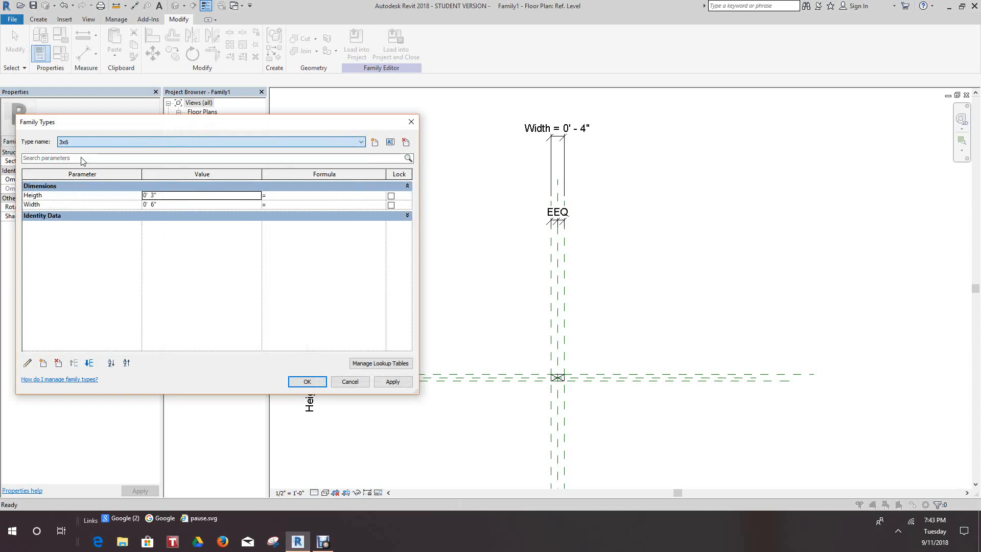
click(307, 381)
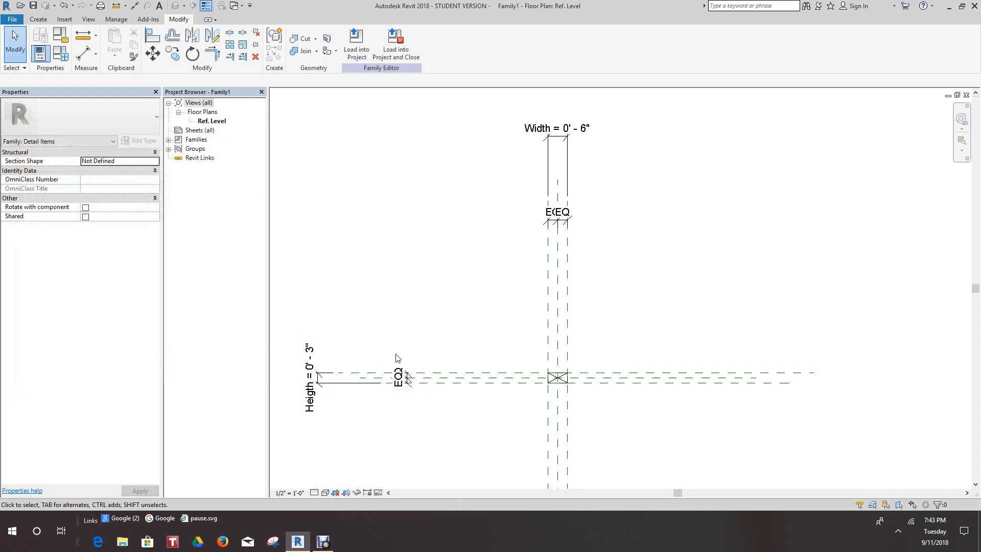
Examine the crossed rectangle, its reference planes and its equality and size dimensions in the Ref. Level view.
scroll(446, 280, down, 4)
scroll(446, 280, up, 7)
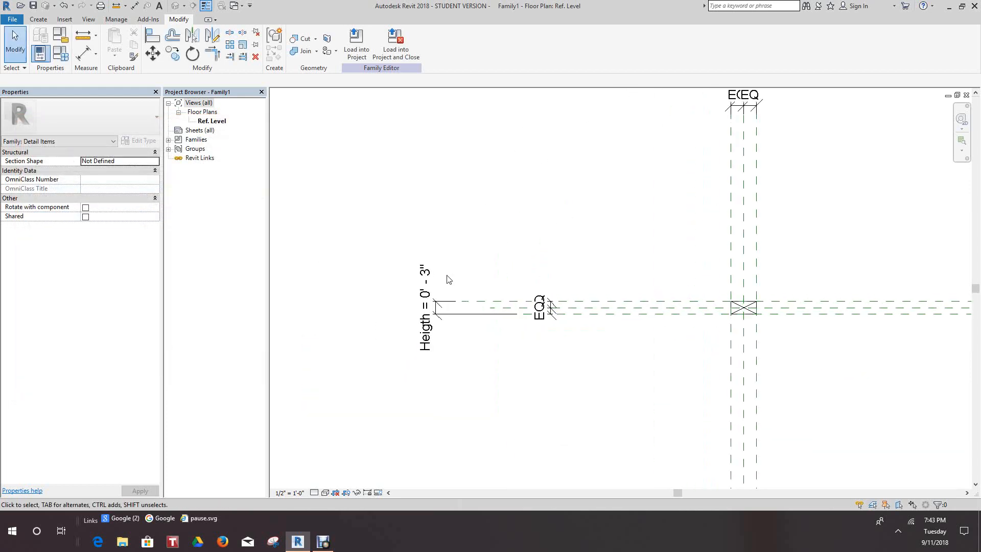
middle_drag(447, 279, 453, 305)
scroll(398, 268, down, 1)
scroll(397, 267, up, 2)
scroll(431, 278, down, 8)
scroll(495, 305, up, 5)
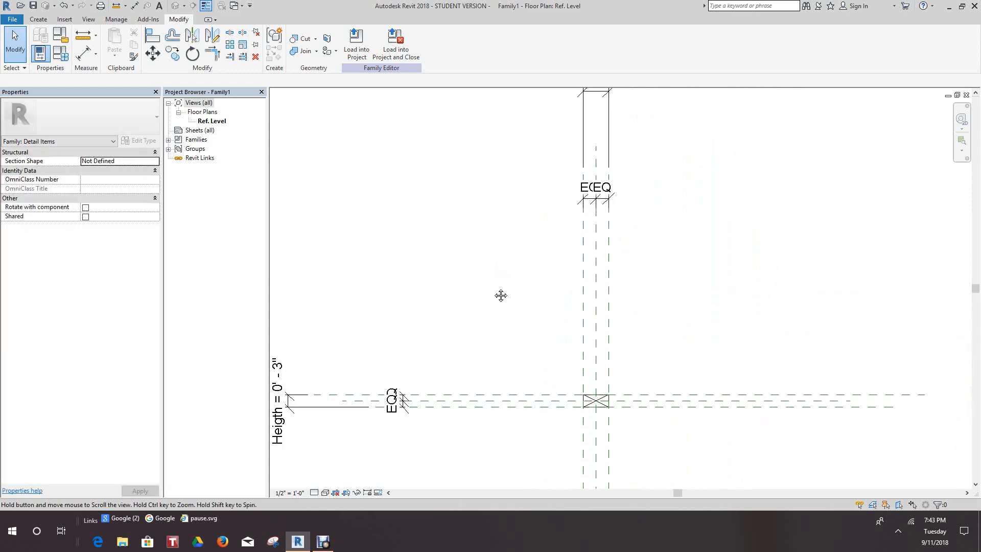
scroll(493, 261, up, 1)
middle_drag(493, 261, 467, 292)
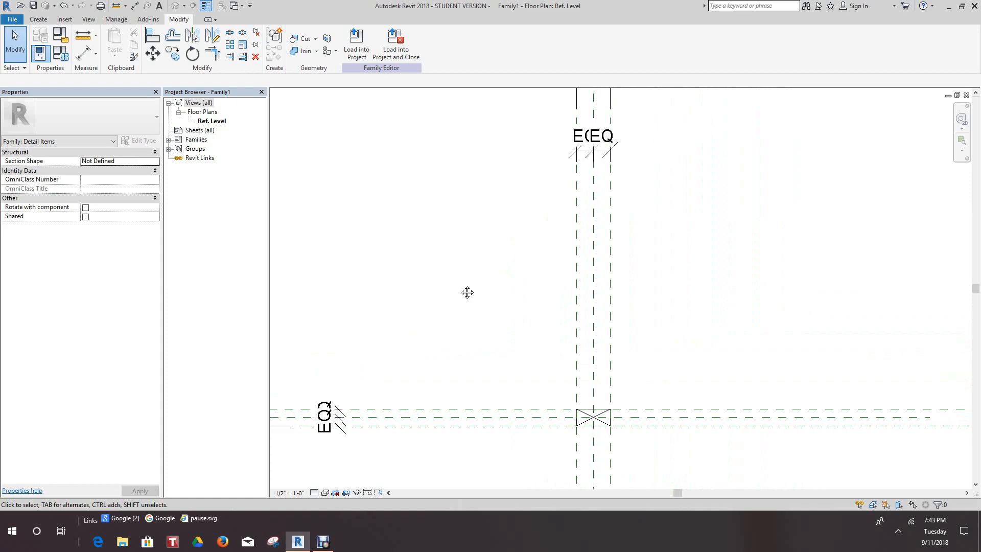
scroll(466, 291, down, 1)
middle_drag(467, 291, 454, 302)
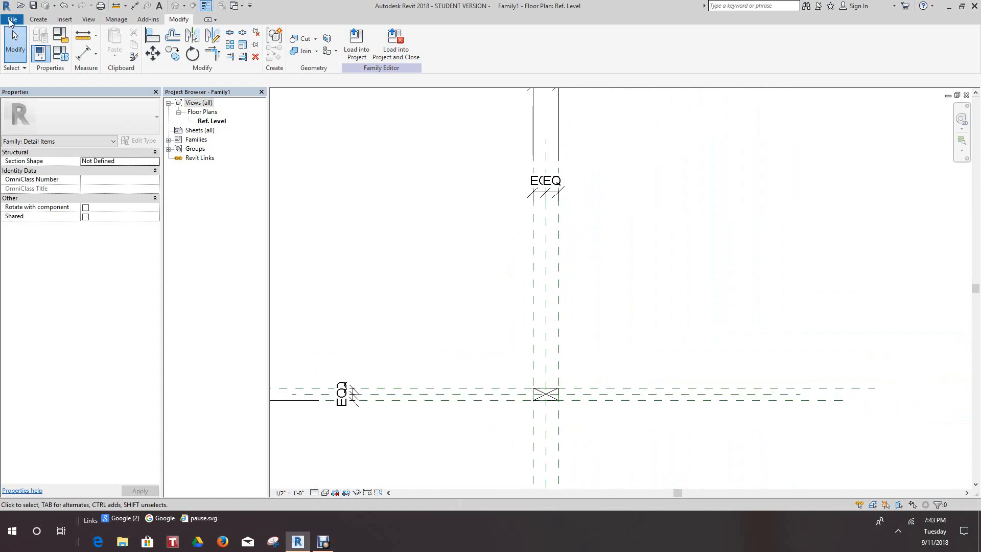
Open the recently used project ProjectARCH.rvt while keeping the detail item family open.
click(10, 20)
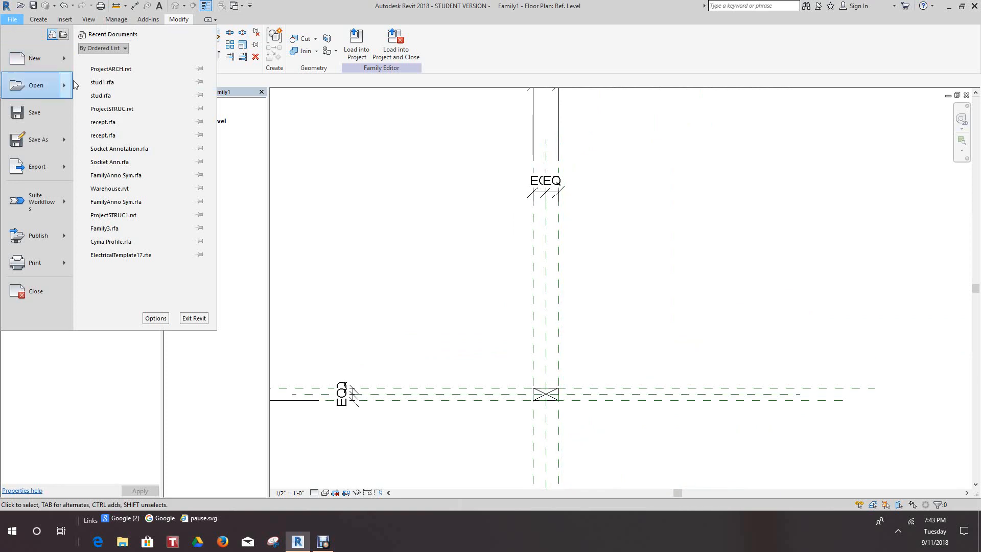
click(125, 70)
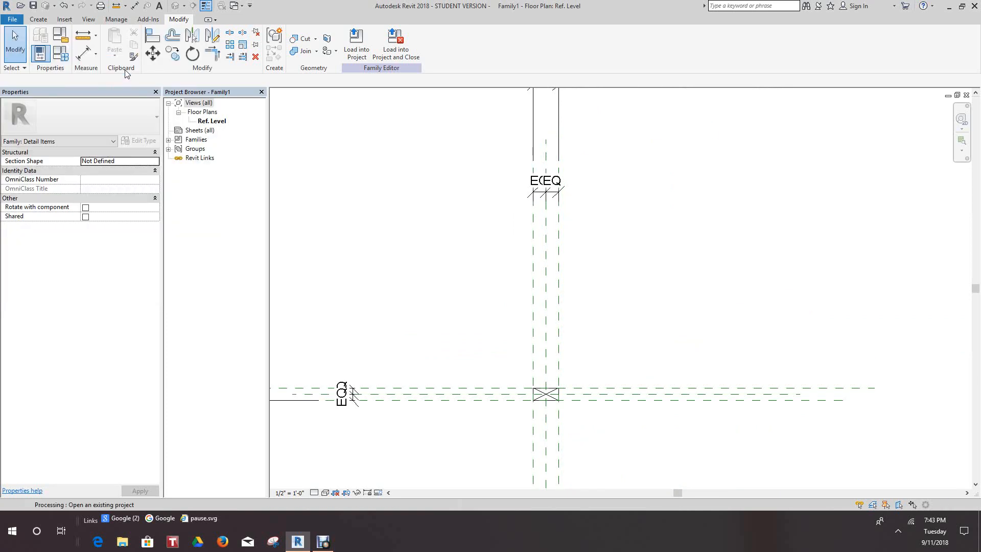
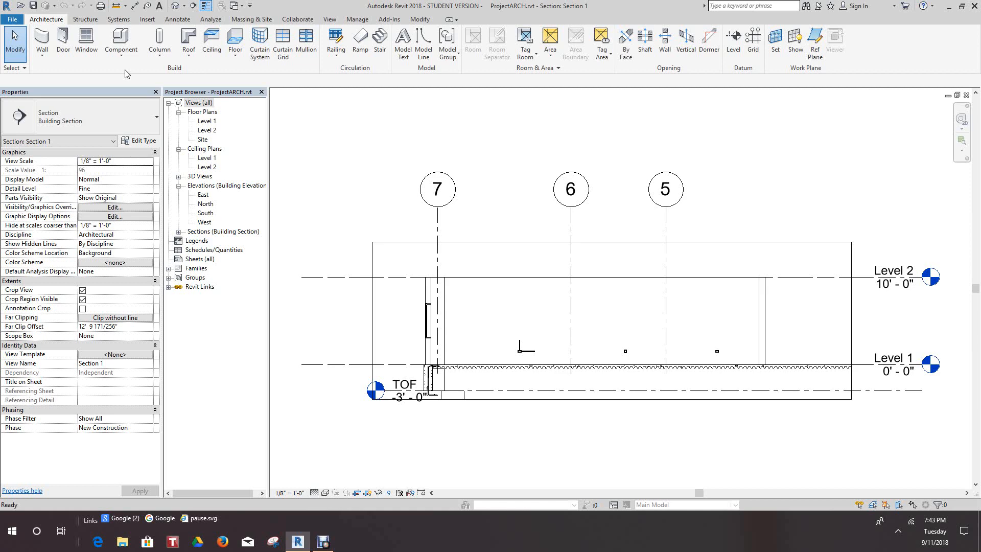
Open the Level 1 floor plan view of the ProjectARCH.rvt project.
scroll(402, 134, up, 1)
scroll(402, 135, down, 4)
middle_drag(408, 139, 402, 191)
scroll(401, 190, up, 3)
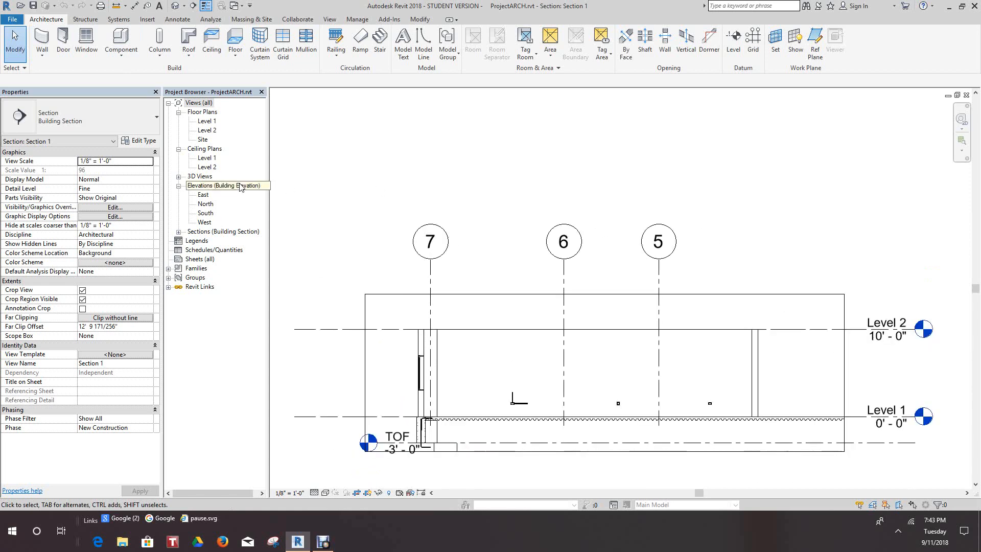
double_click(207, 121)
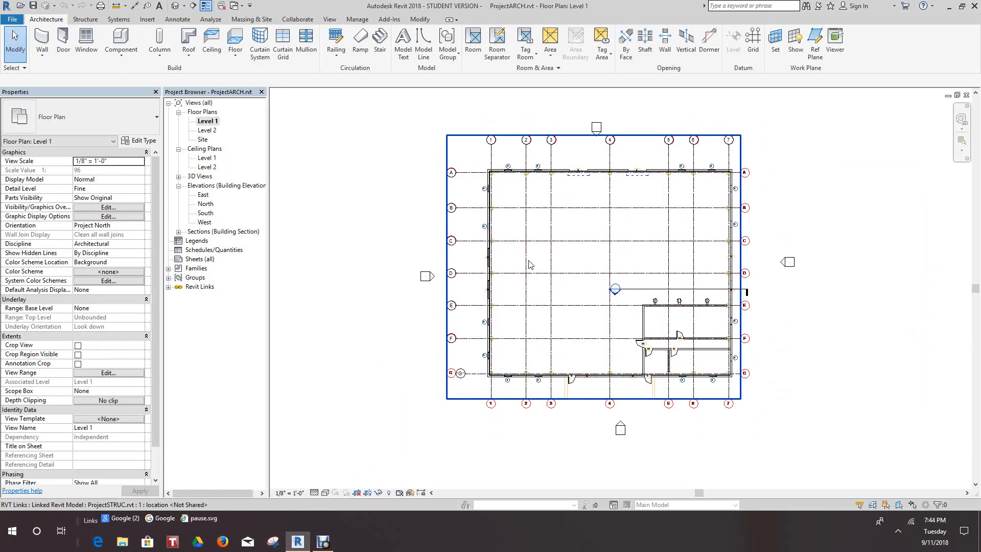
Draw a short vertical building section facing the exterior wall, cutting the horizontal interior wall below grid F, beyond door 14.
scroll(664, 310, up, 6)
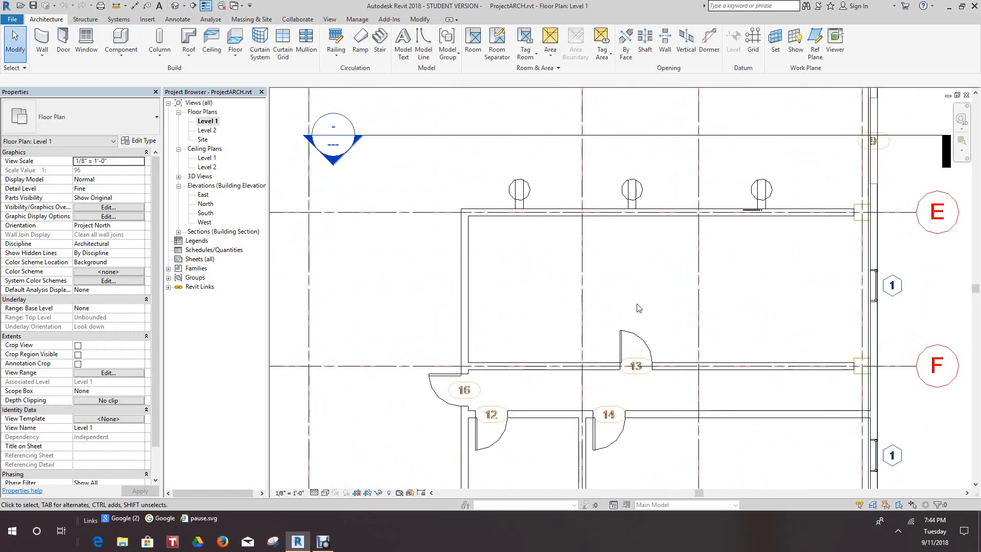
scroll(638, 307, up, 4)
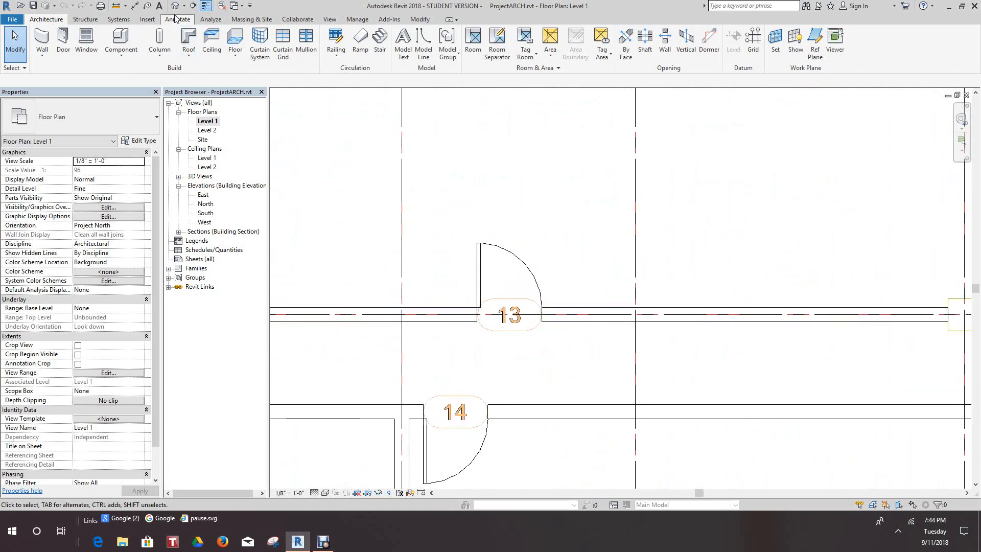
click(193, 5)
scroll(659, 264, up, 2)
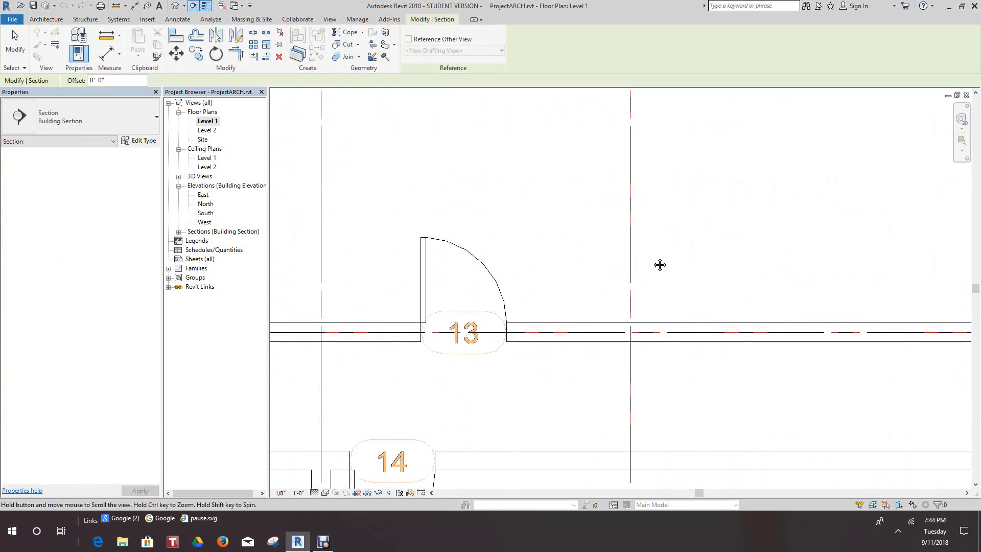
middle_drag(660, 265, 607, 252)
scroll(603, 270, down, 2)
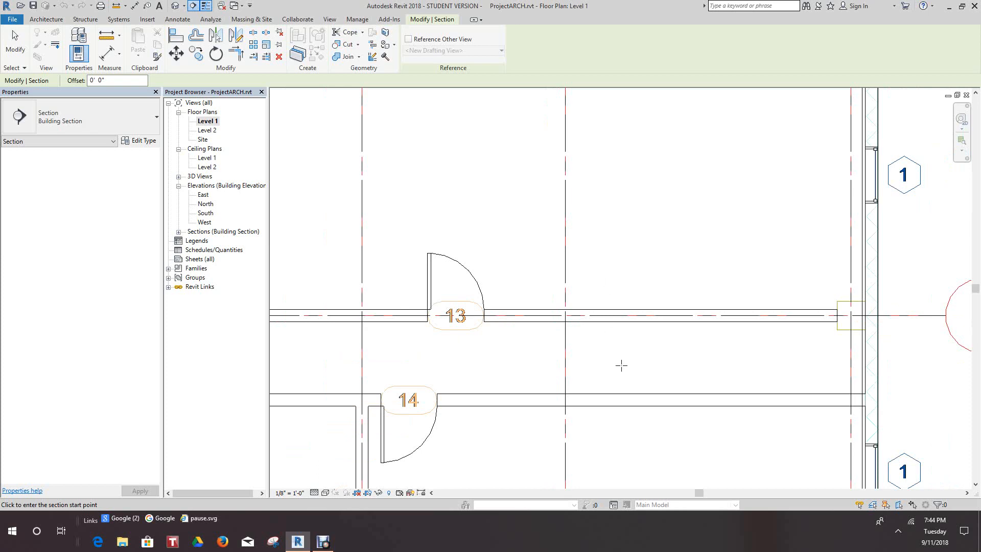
scroll(617, 314, down, 2)
scroll(640, 271, up, 2)
click(632, 293)
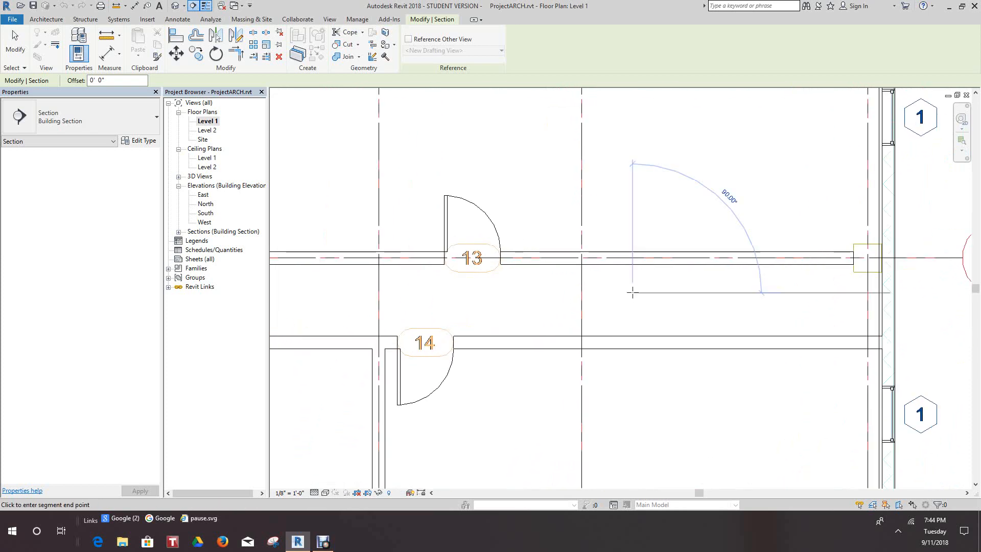
click(632, 413)
key(Escape)
scroll(647, 403, down, 2)
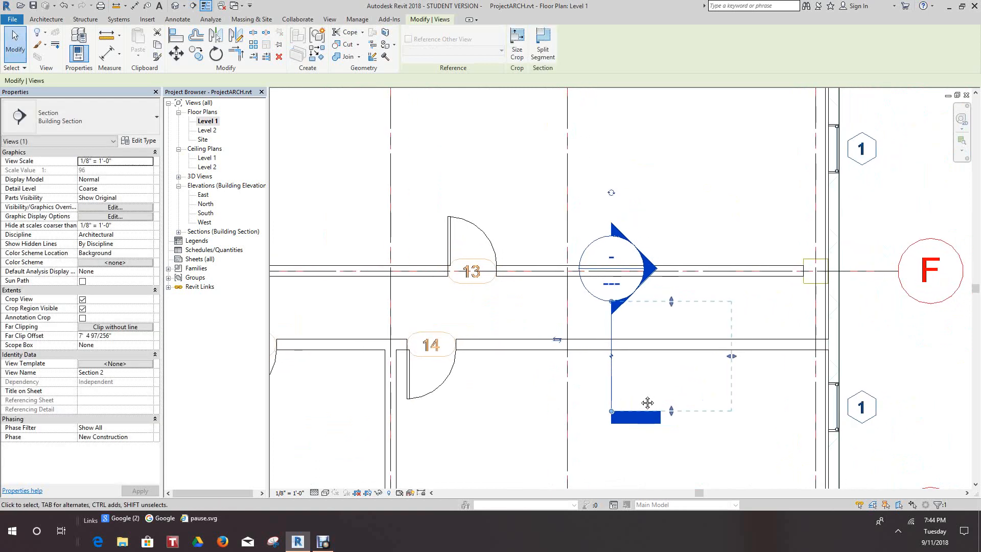
Expand the building sections in the project's view list and open the new Section 2 view.
scroll(647, 403, down, 2)
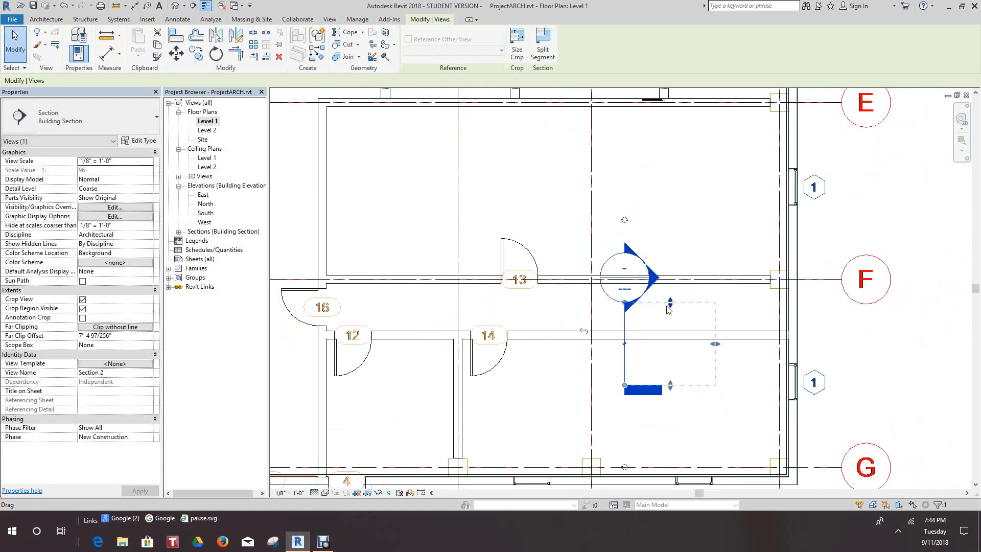
scroll(674, 327, up, 3)
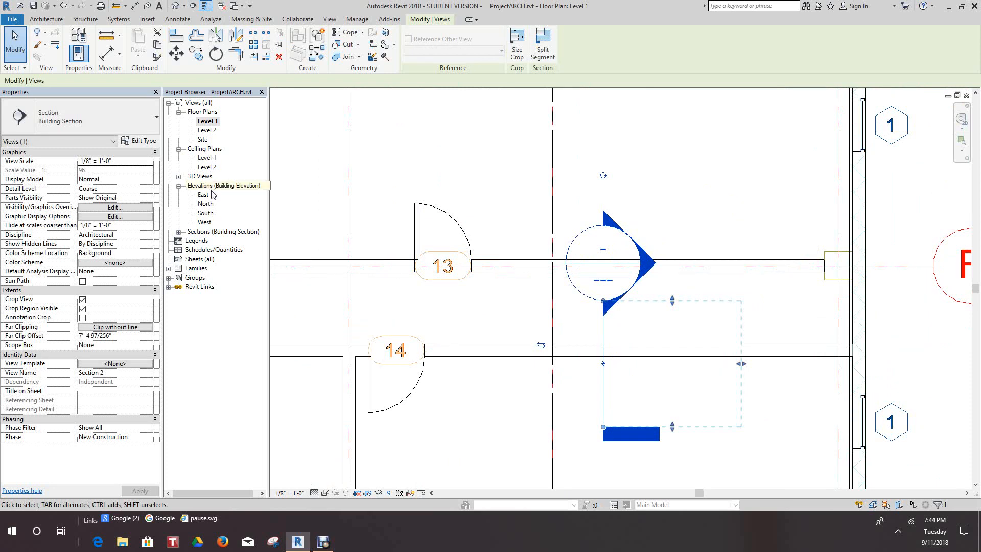
click(178, 232)
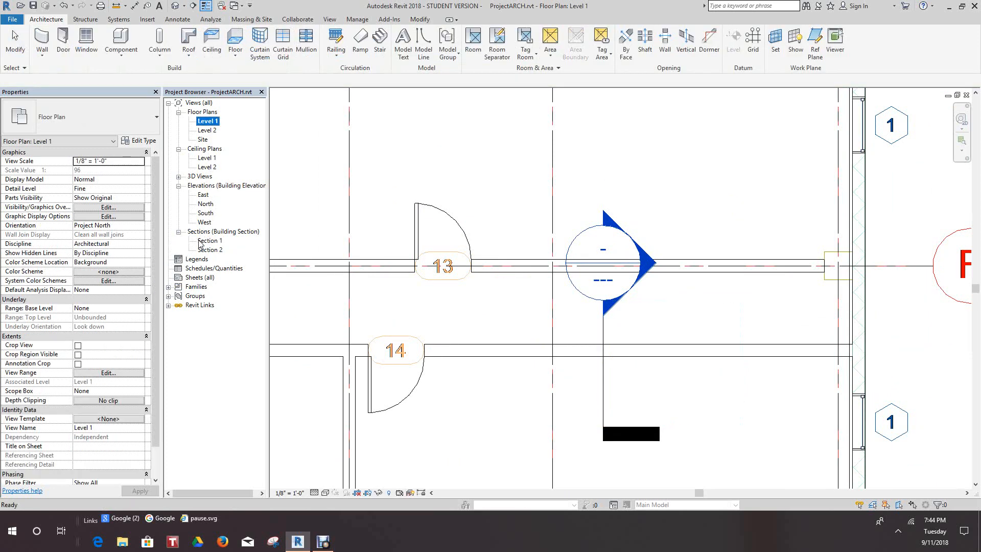
click(903, 339)
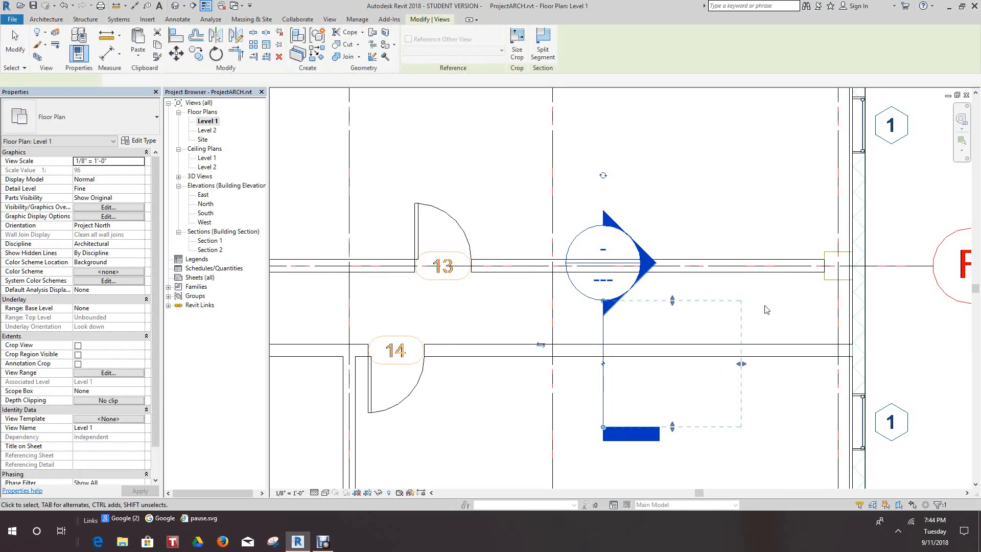
key(Escape)
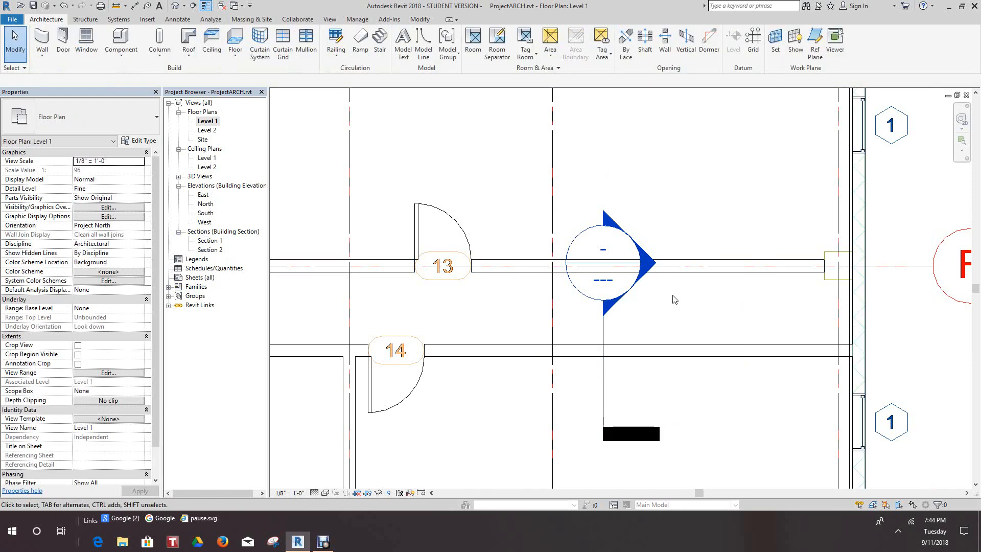
double_click(638, 284)
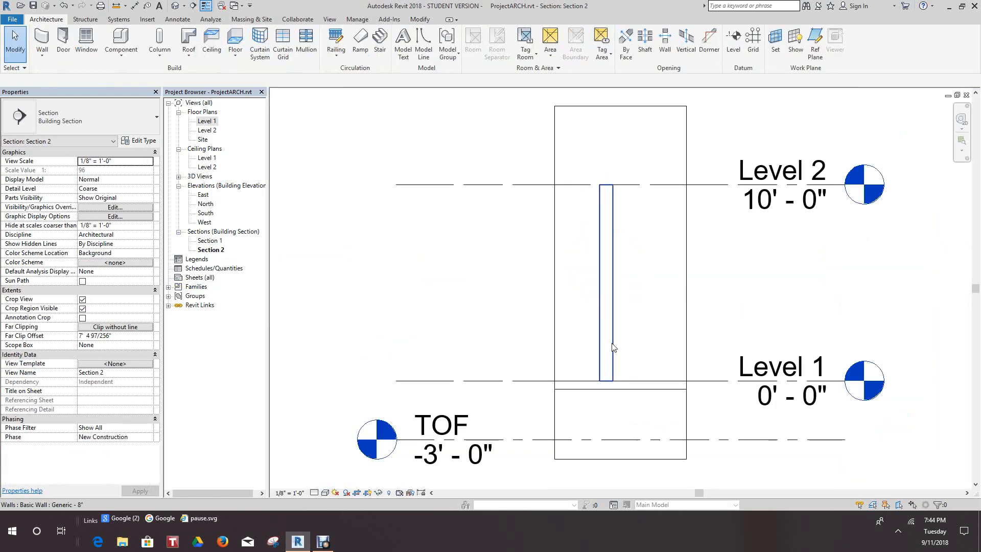
Set the Section 2 view's detail level to Fine and turn off the thin lines display.
scroll(596, 284, up, 5)
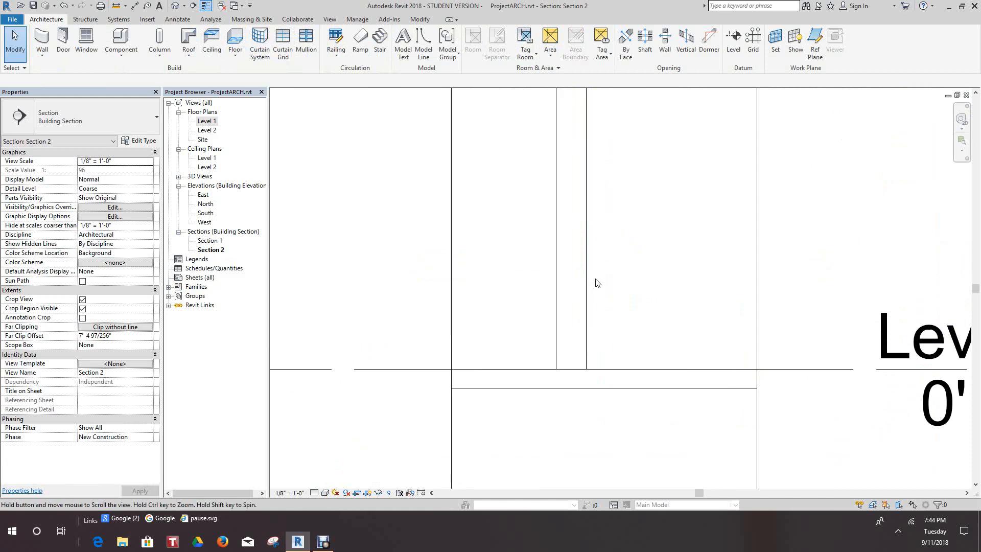
scroll(597, 284, down, 1)
click(314, 494)
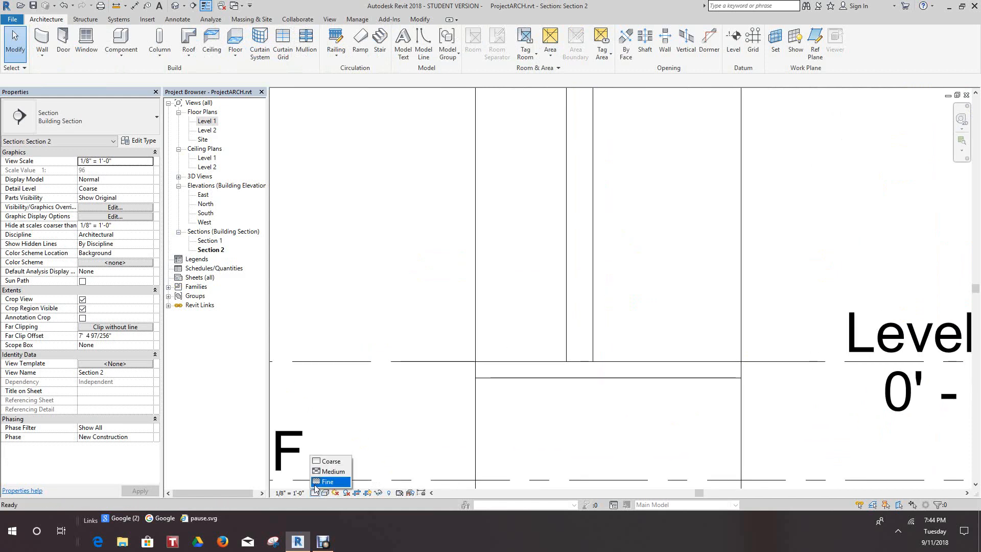
click(327, 482)
click(206, 6)
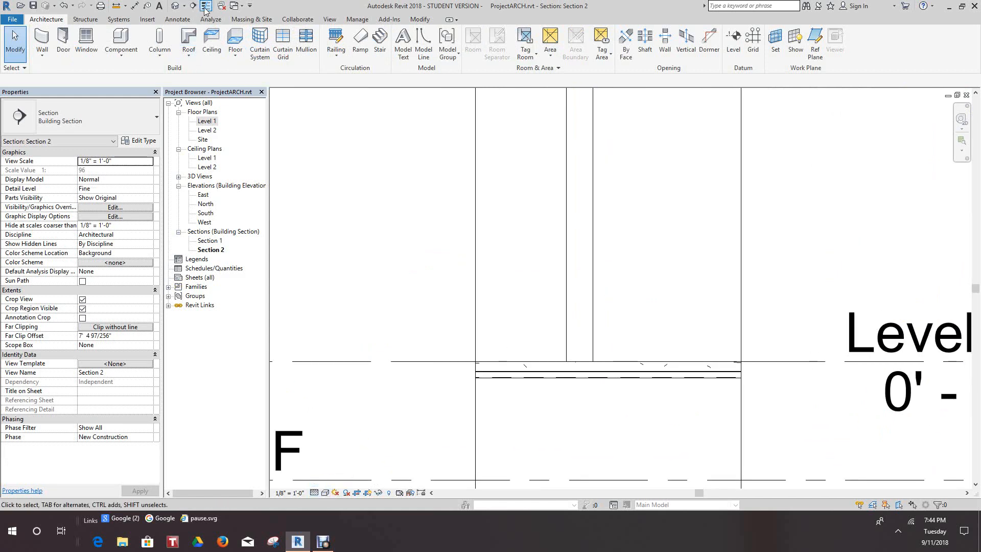
scroll(609, 262, down, 3)
scroll(609, 258, up, 1)
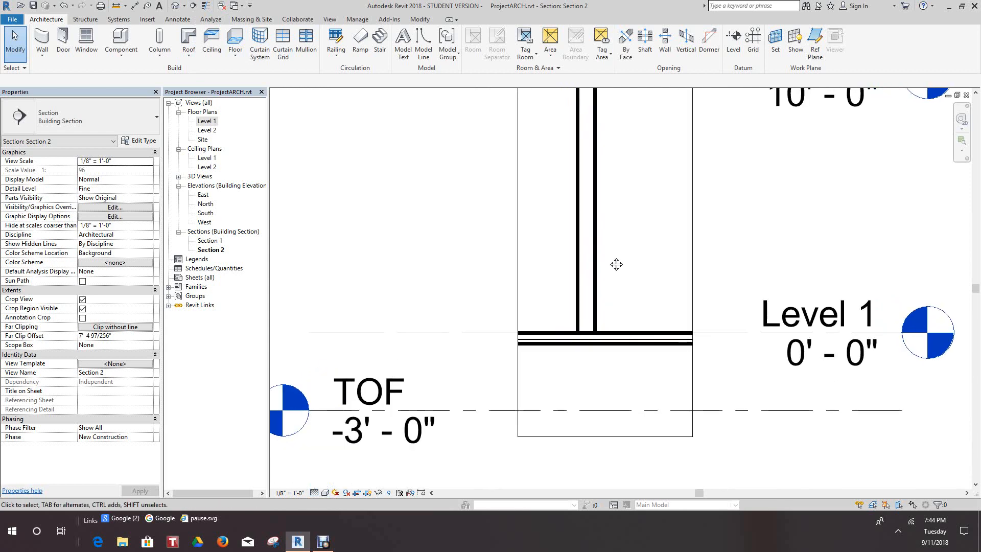
scroll(615, 263, down, 2)
middle_drag(616, 265, 621, 277)
scroll(621, 278, up, 2)
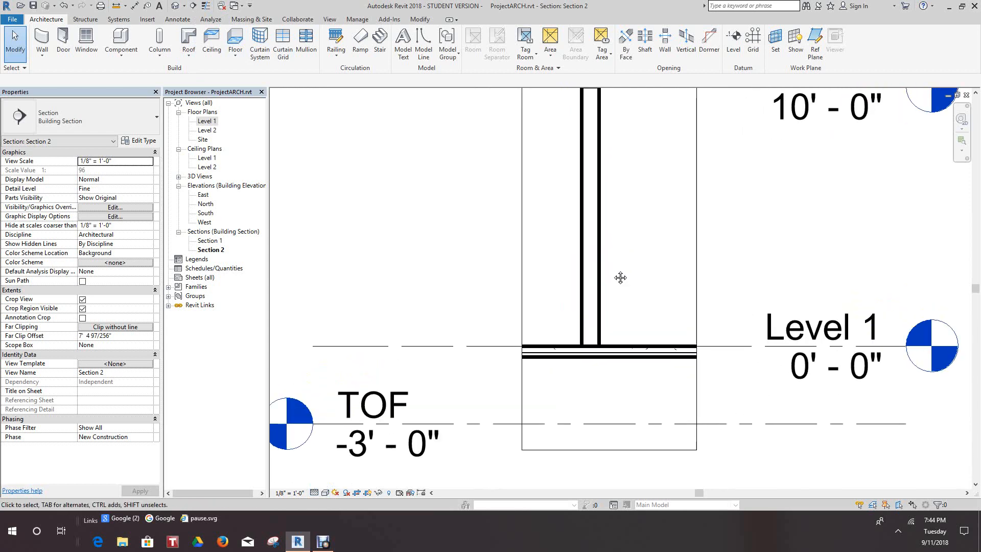
Tile all open views, activate the family's Ref. Level view and move its window over the middle of the tiled views.
key(w)
key(t)
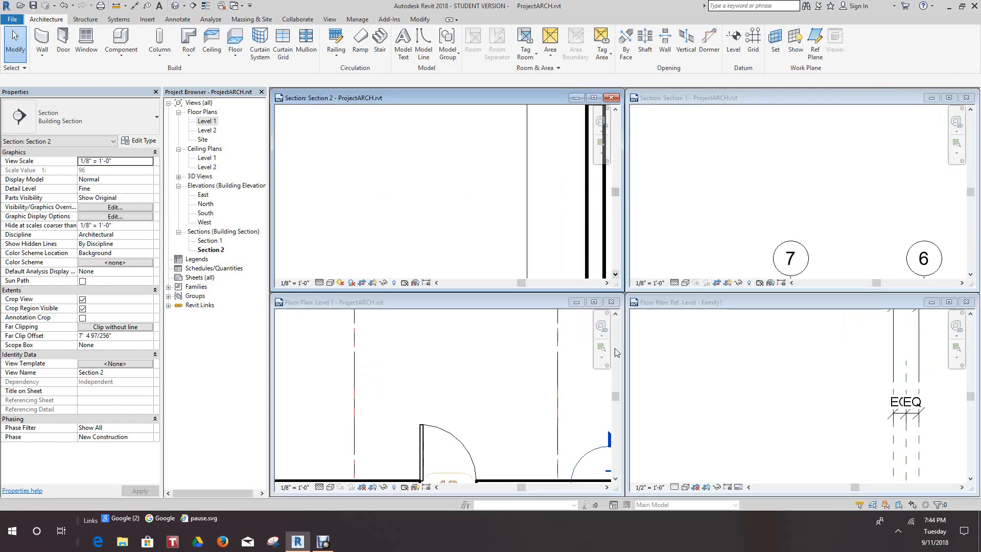
scroll(835, 402, down, 4)
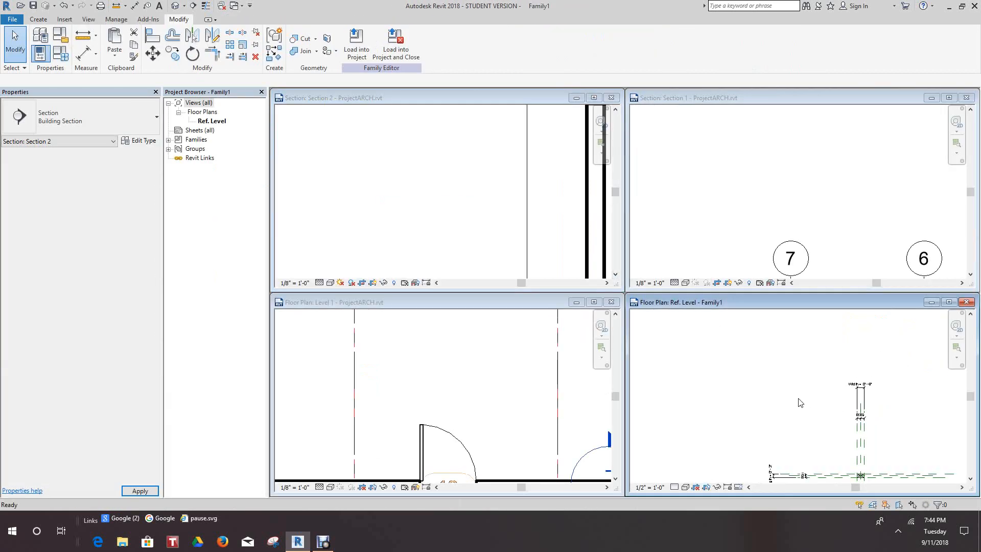
middle_drag(799, 400, 732, 345)
scroll(732, 346, up, 2)
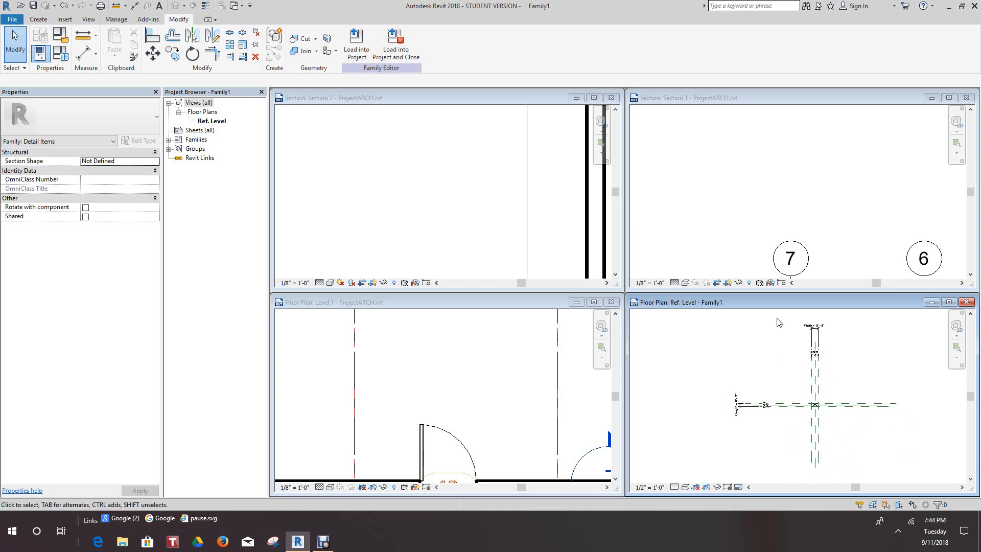
drag(785, 306, 591, 184)
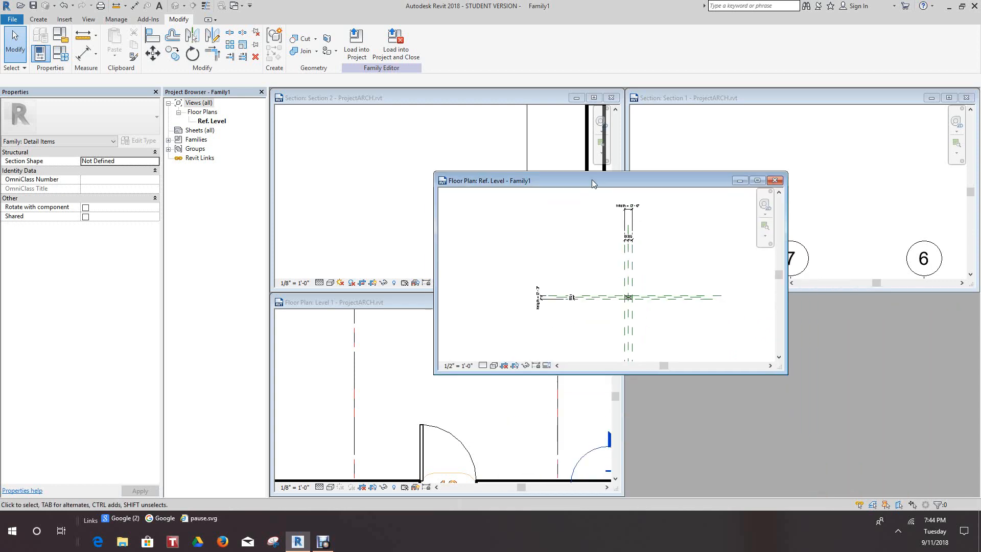
Examine the crossed rectangle and its reference planes up close in the family's Ref. Level window.
scroll(633, 286, up, 4)
middle_drag(623, 268, 639, 309)
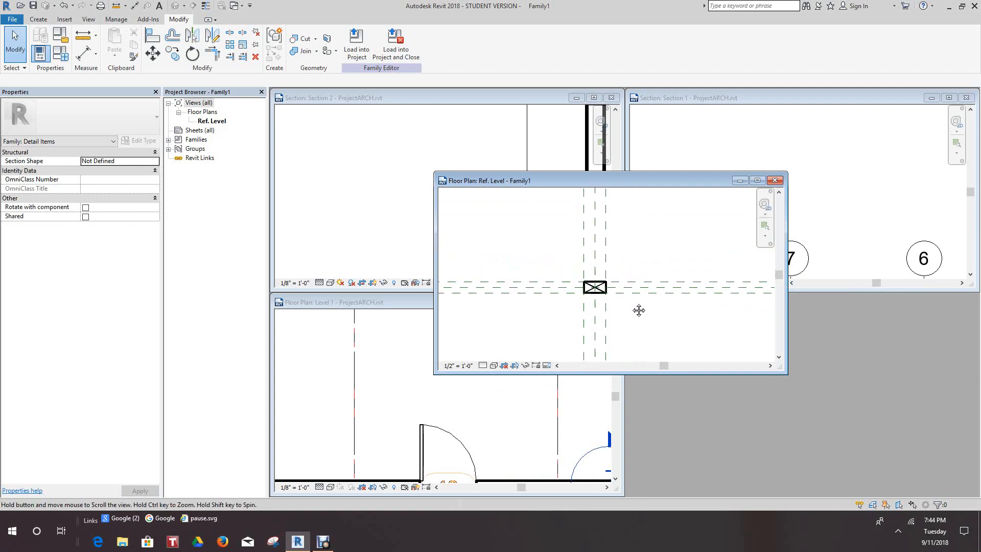
scroll(632, 302, up, 2)
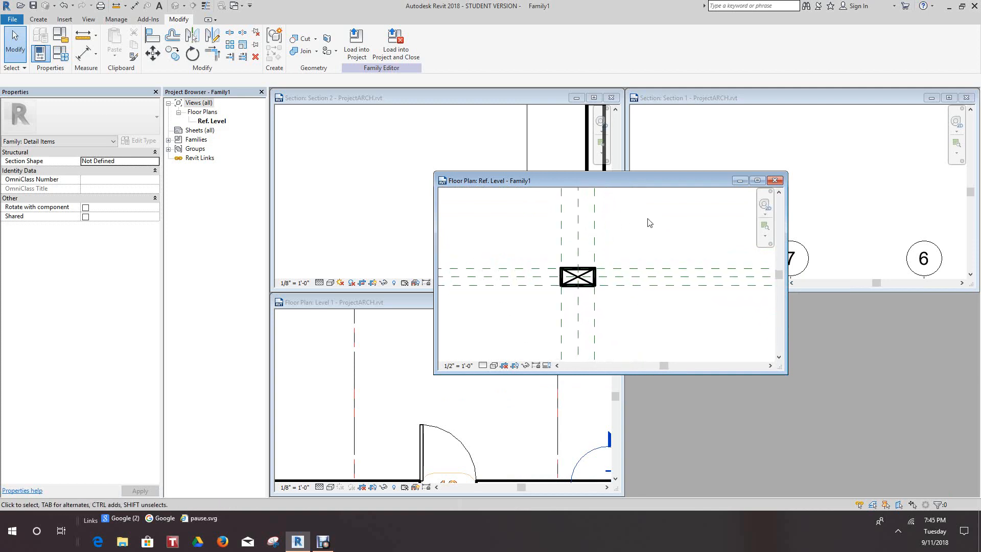
scroll(647, 220, up, 2)
middle_drag(654, 229, 659, 222)
scroll(659, 221, down, 1)
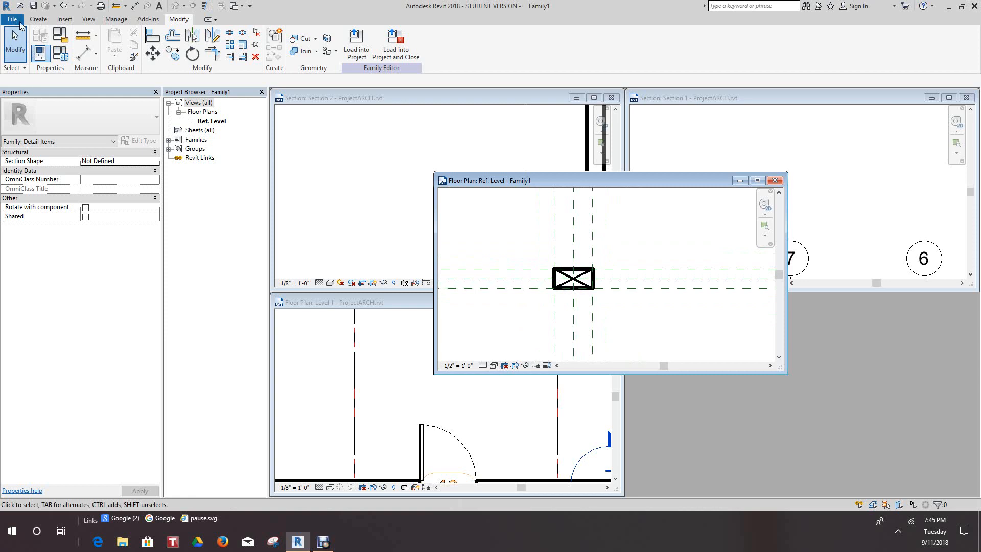
mouse_move(498, 216)
middle_down()
mouse_move(501, 235)
mouse_move(495, 219)
middle_up()
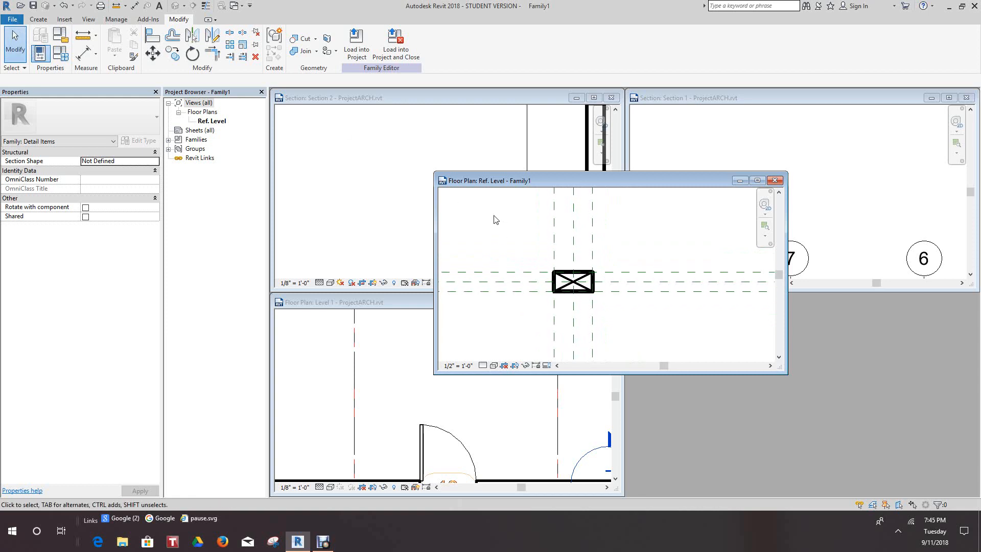
scroll(495, 219, up, 1)
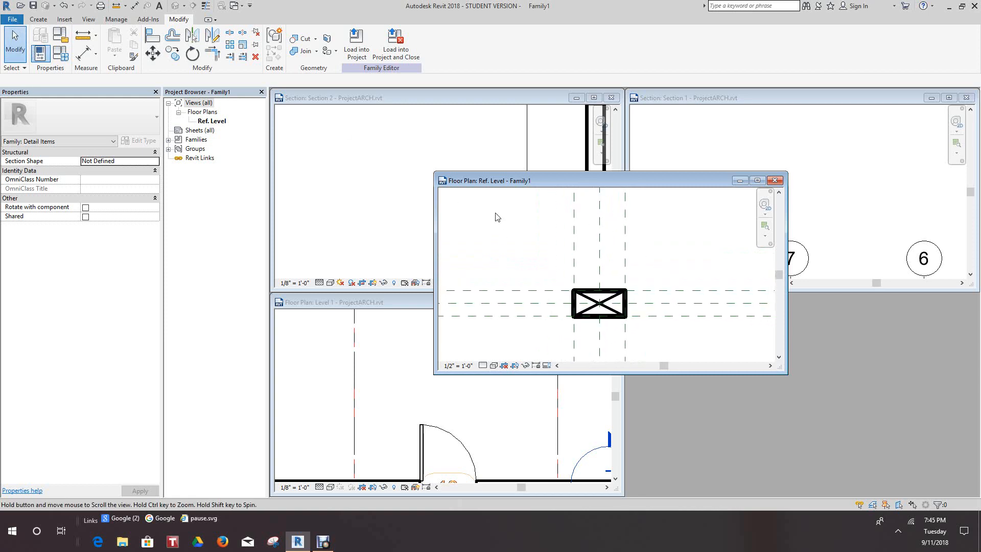
Save the family as stud.rfa in the assign727 folder with maximum backups at 1, replacing the existing file.
click(17, 21)
mouse_move(29, 147)
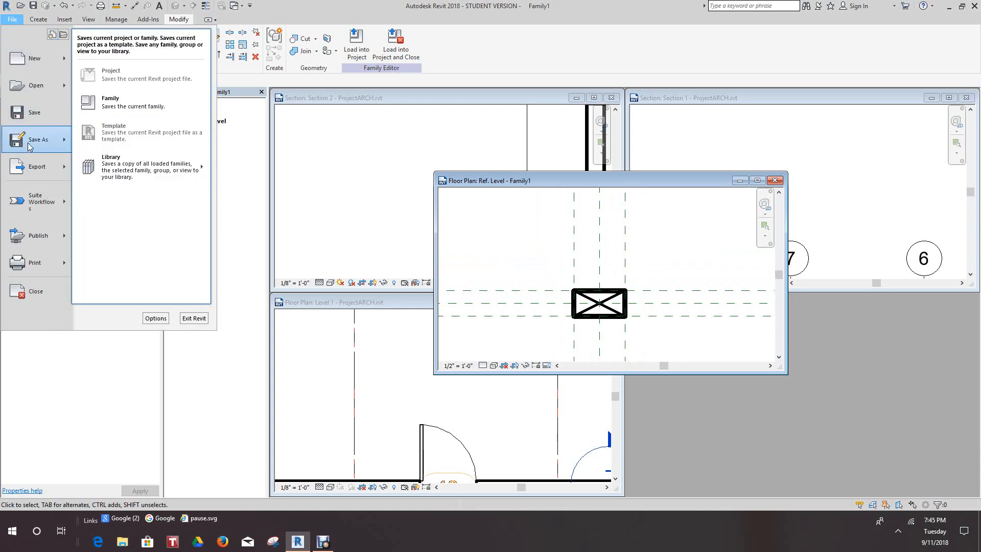
click(105, 101)
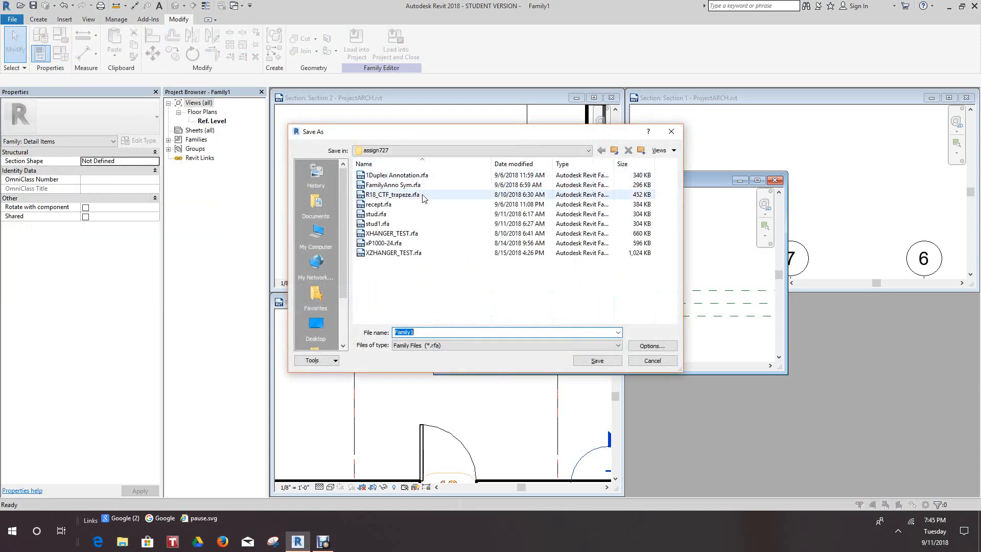
click(378, 214)
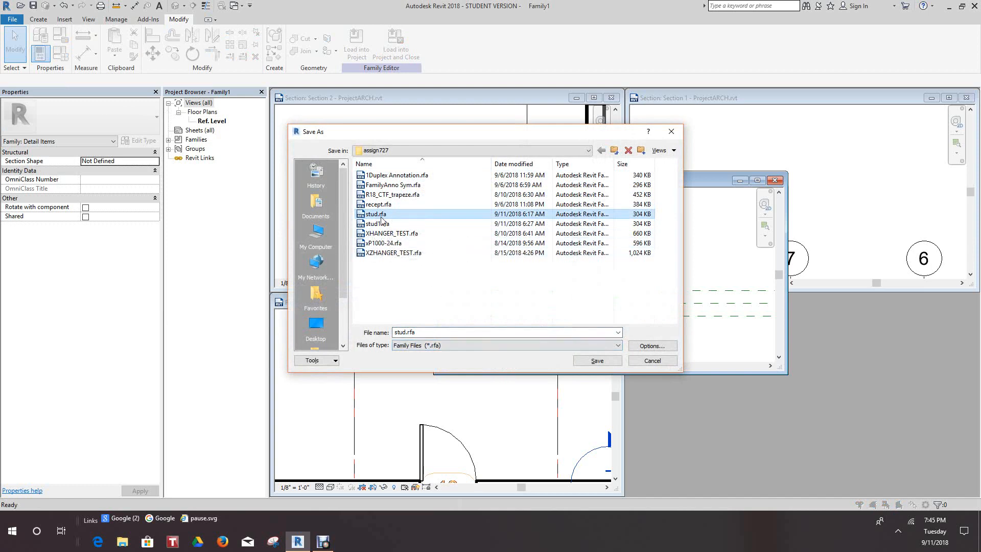
click(644, 345)
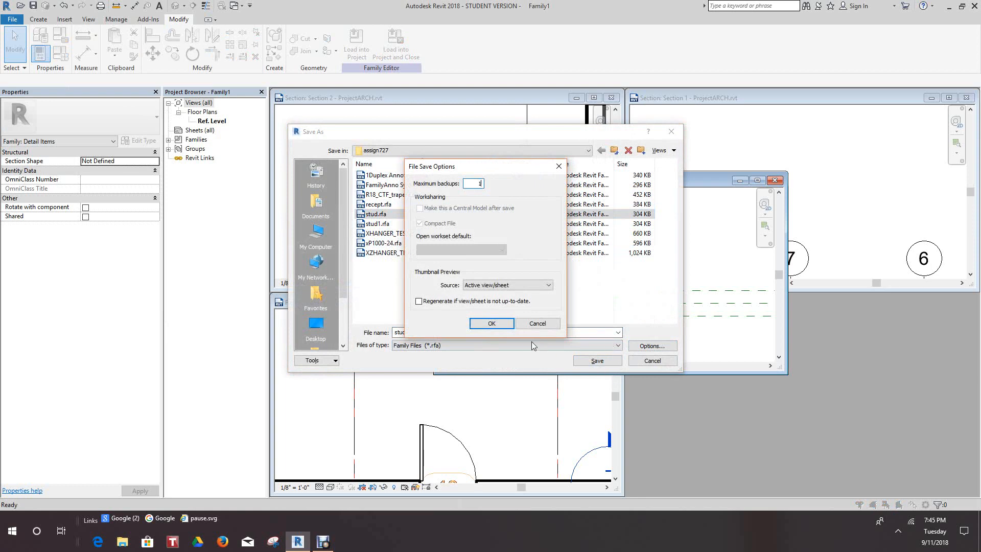
click(491, 324)
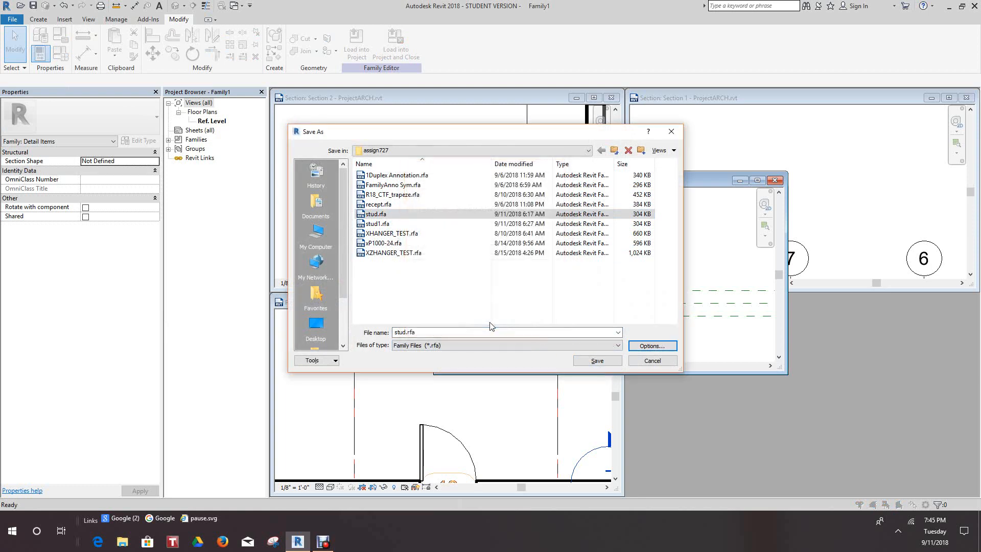
click(592, 362)
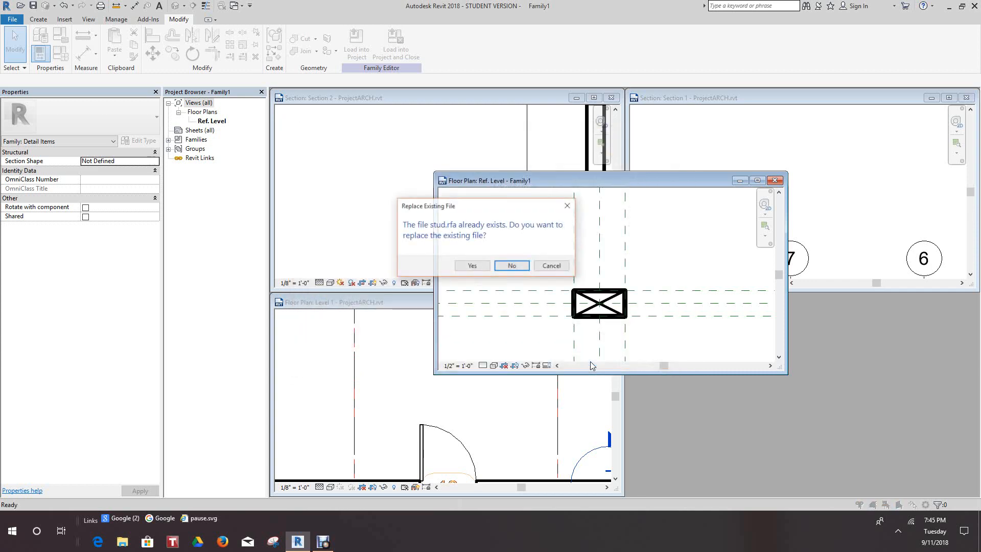
click(470, 266)
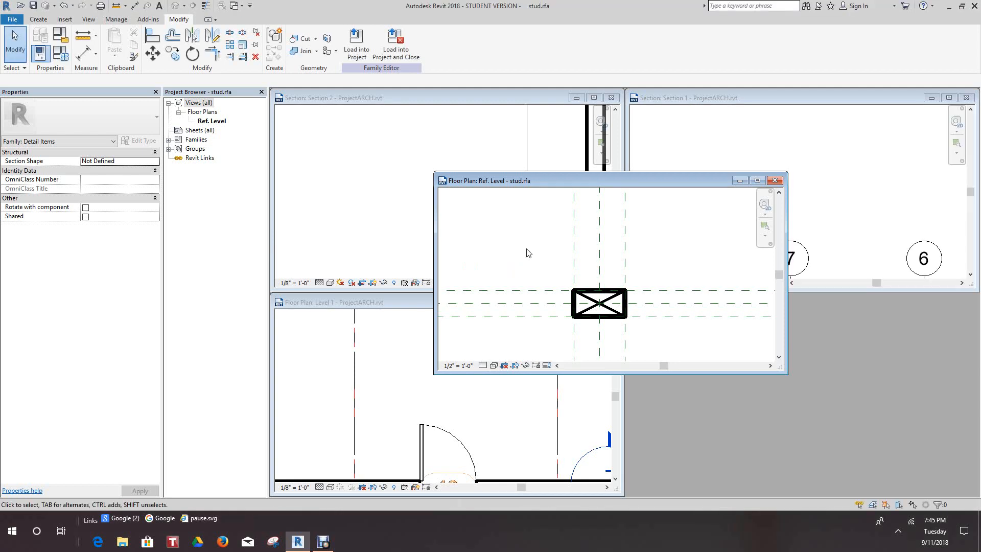
Move the family's Ref. Level window into the empty area beside the Level 1 plan and below Section 1.
drag(682, 184, 880, 309)
scroll(530, 453, down, 5)
scroll(482, 315, up, 1)
scroll(467, 266, down, 3)
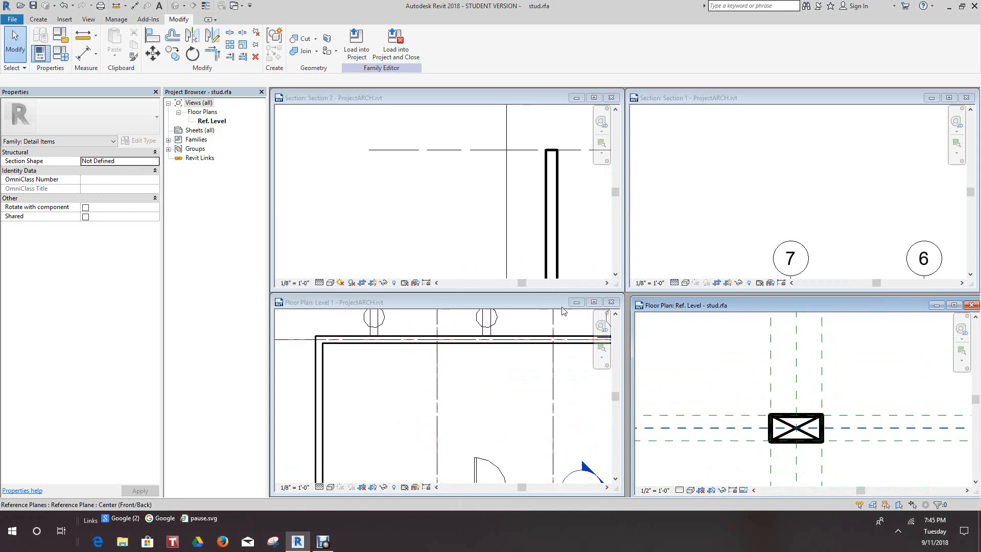
scroll(671, 371, down, 1)
scroll(696, 360, up, 1)
middle_drag(704, 365, 708, 352)
scroll(708, 353, down, 1)
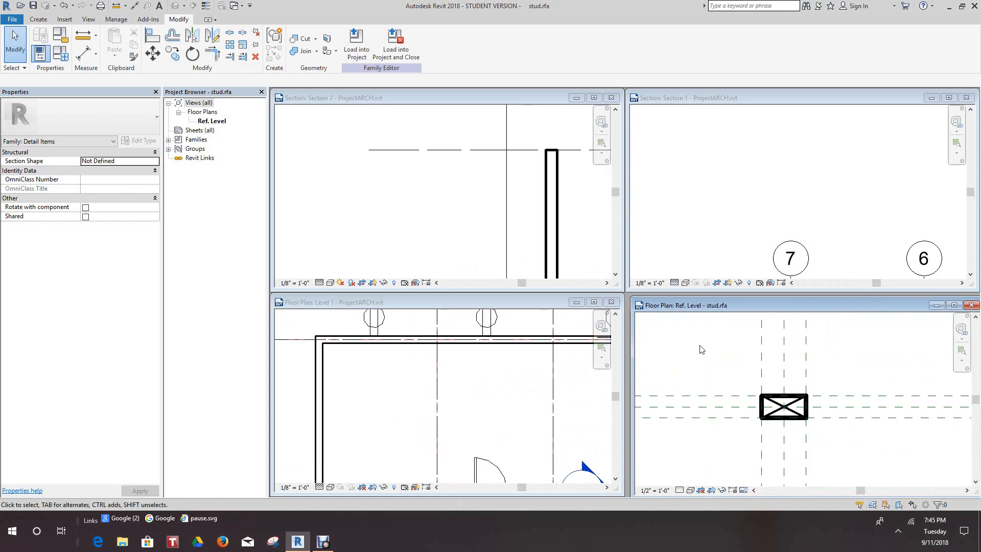
Load the stud family into the ProjectARCH project.
click(356, 45)
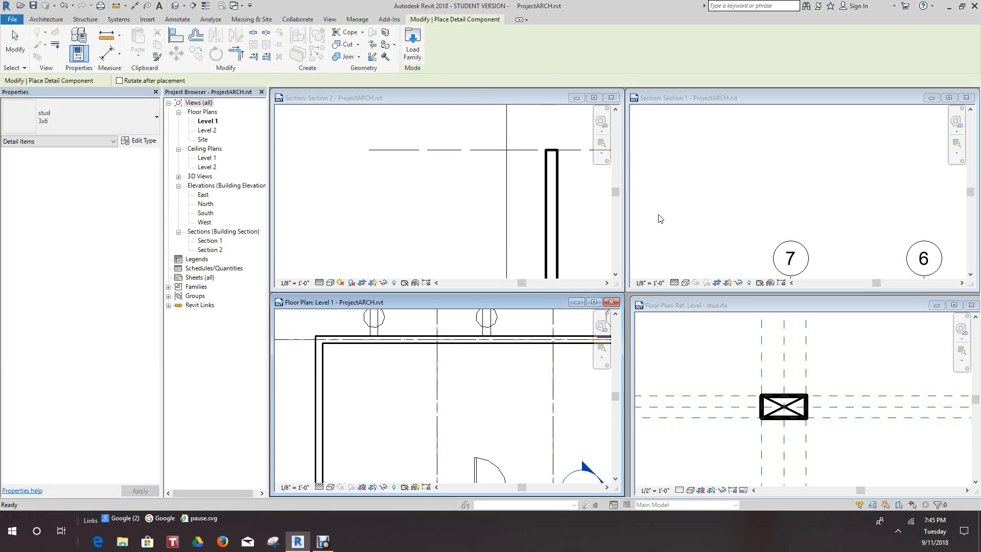
click(730, 305)
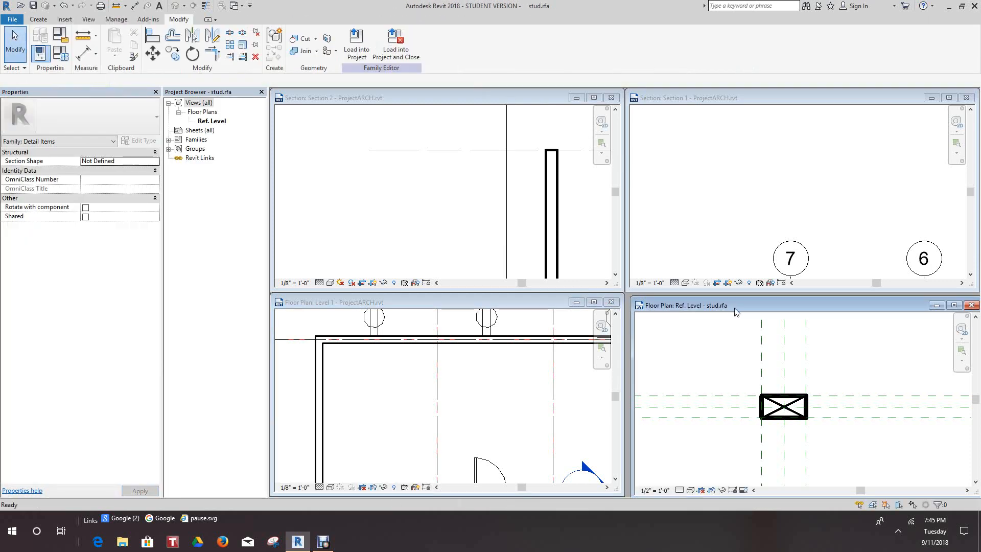
click(356, 53)
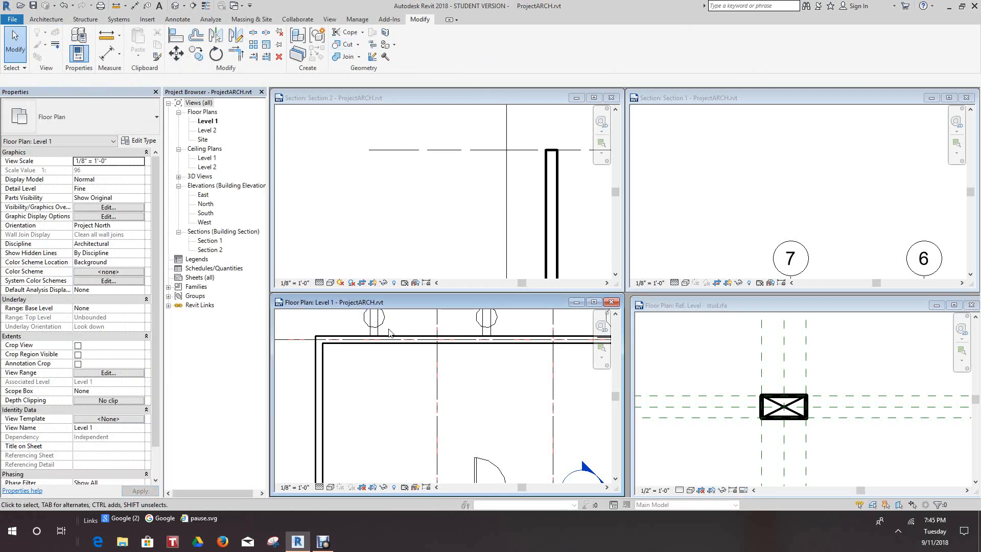
Move the Level 1 plan window lower and maximize the Section 2 view, framing the wall between Level 1 and Level 2.
scroll(455, 379, down, 5)
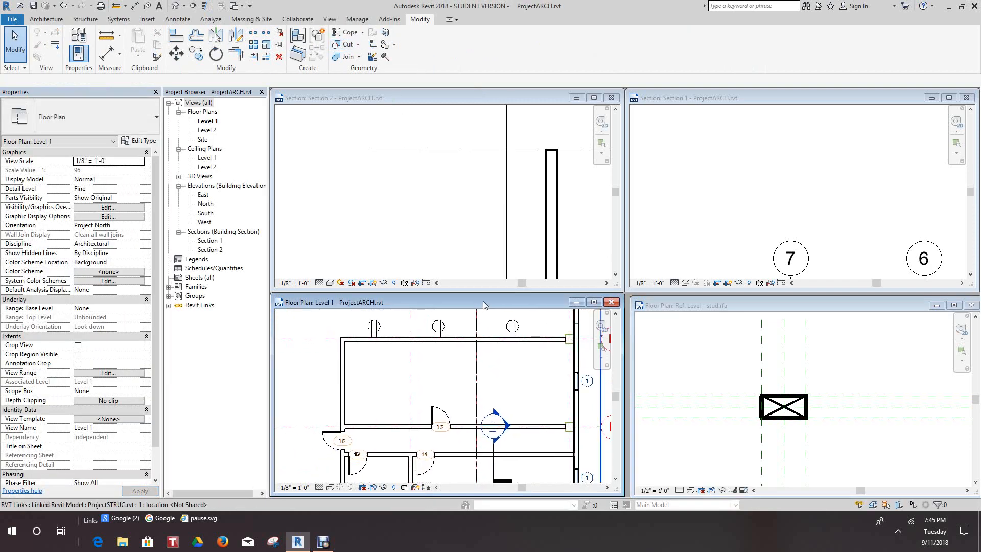
drag(483, 300, 499, 317)
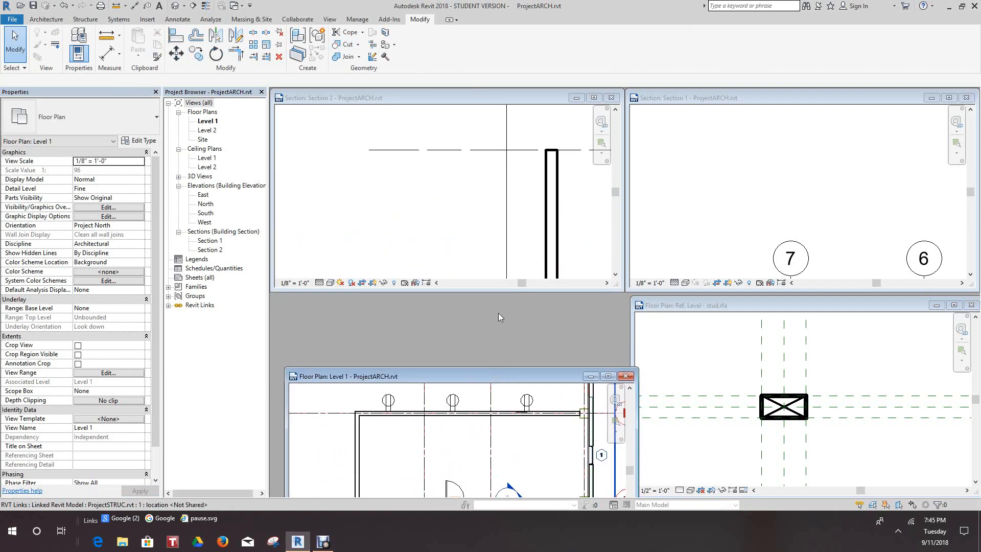
click(594, 98)
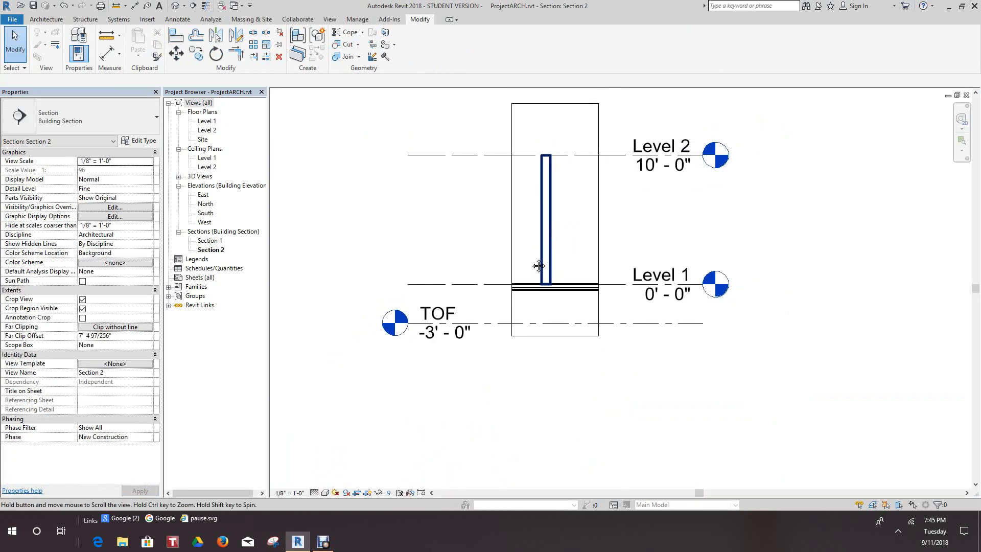
scroll(482, 287, up, 5)
scroll(563, 331, down, 3)
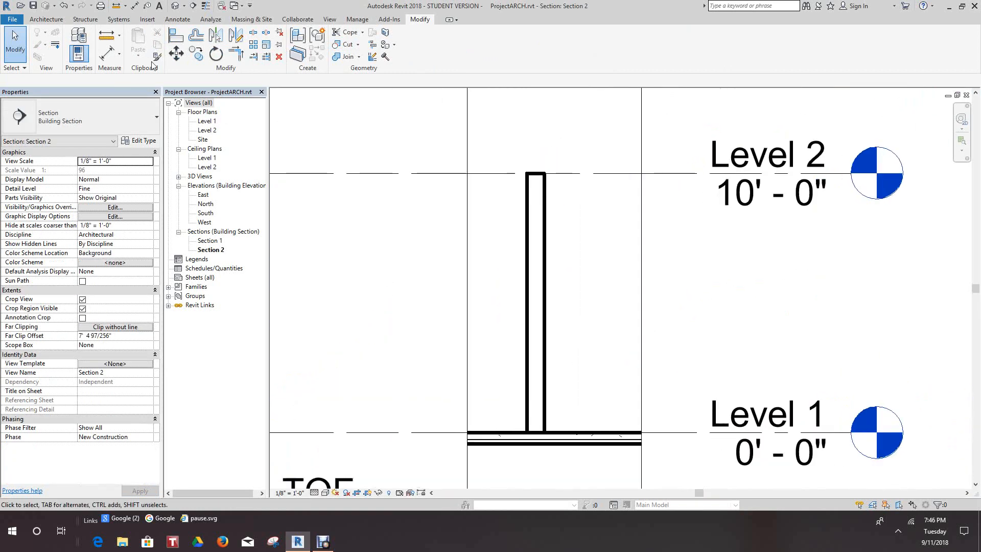
Begin placing the stud 3x6 detail component near the wall's base in Section 2 and turn on the thin lines display.
click(180, 23)
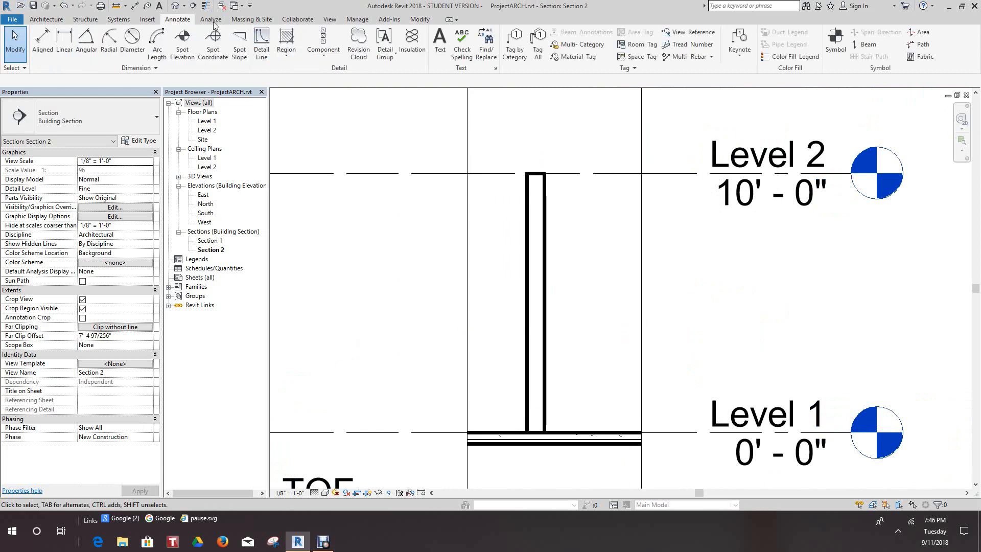
click(323, 53)
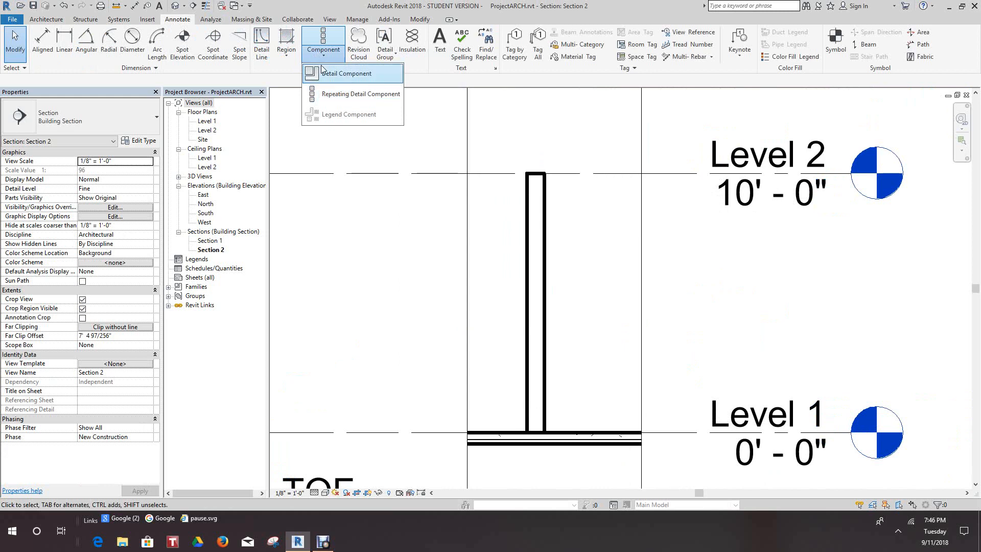
click(325, 73)
scroll(509, 324, up, 4)
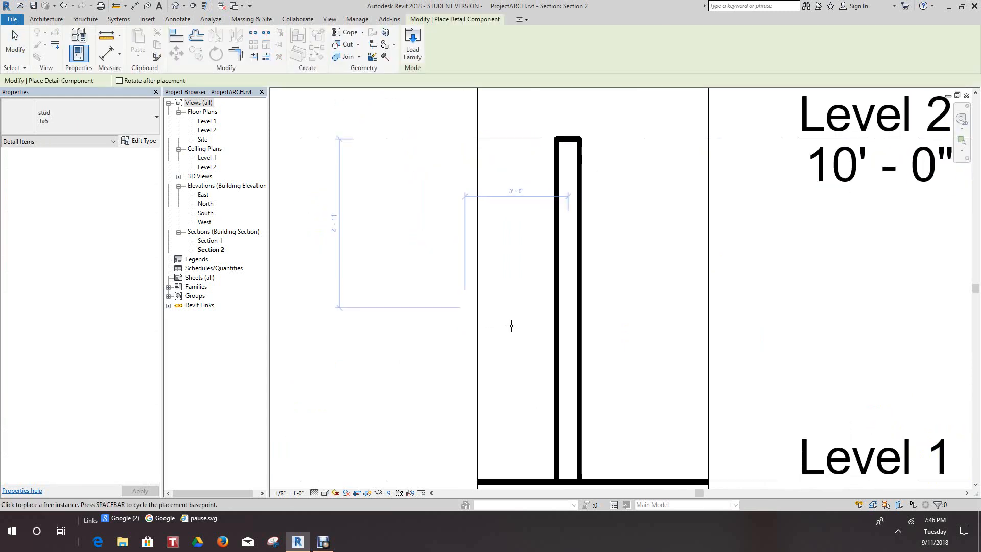
scroll(557, 347, down, 1)
middle_drag(543, 345, 453, 211)
scroll(445, 266, up, 3)
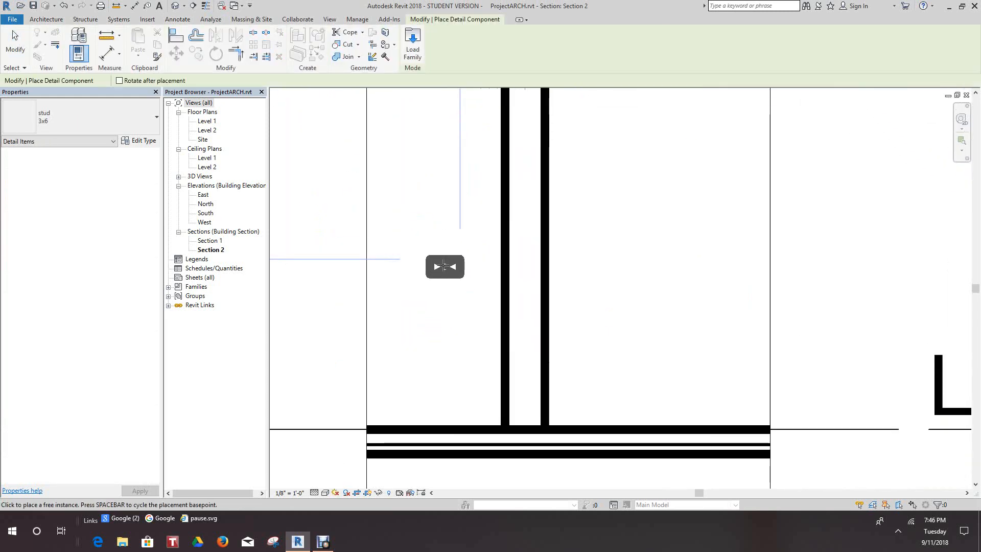
scroll(444, 265, down, 1)
middle_drag(444, 265, 405, 168)
scroll(405, 169, down, 1)
scroll(455, 260, up, 3)
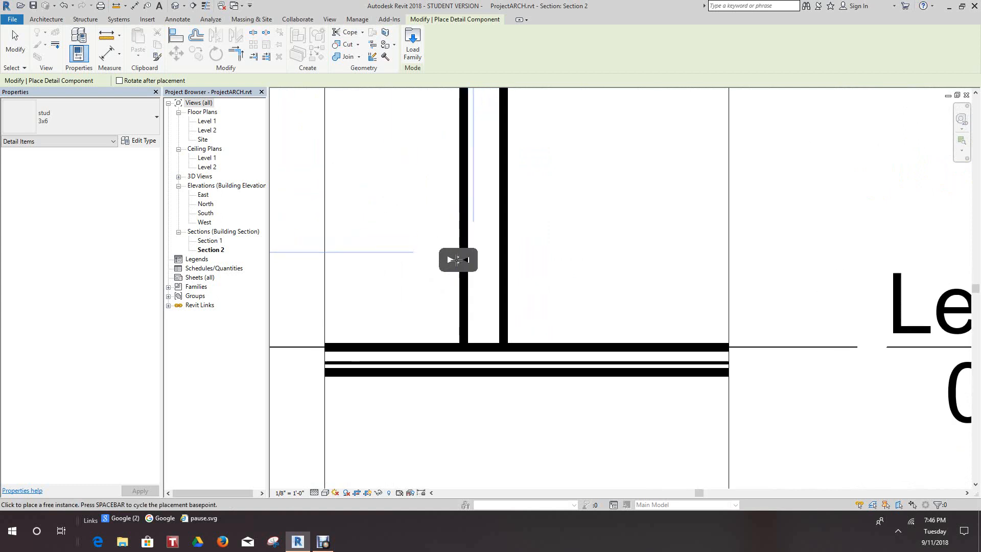
click(206, 6)
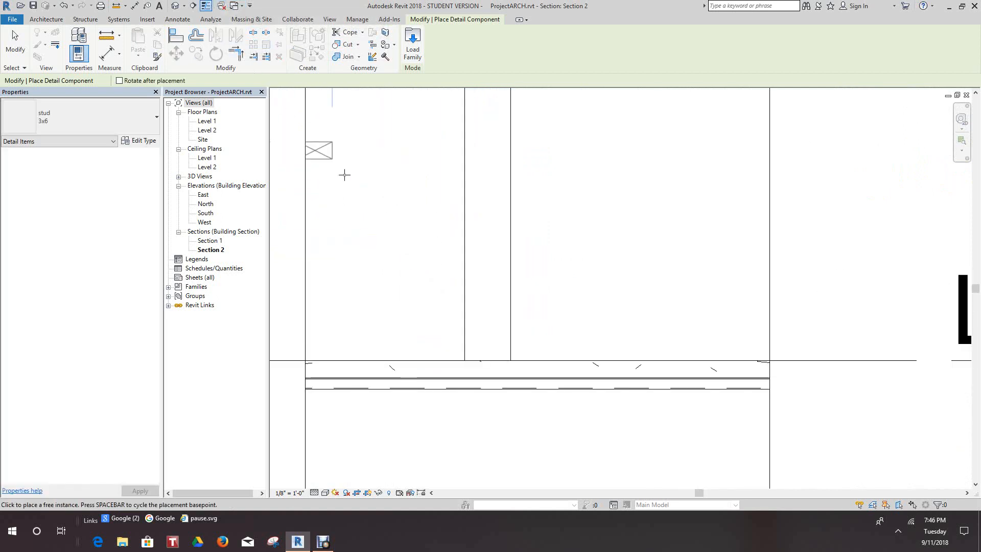
Try to place a 3x6 stud by eye at the wall's base on Level 1, end the placement and undo it.
scroll(488, 320, up, 1)
scroll(487, 319, up, 1)
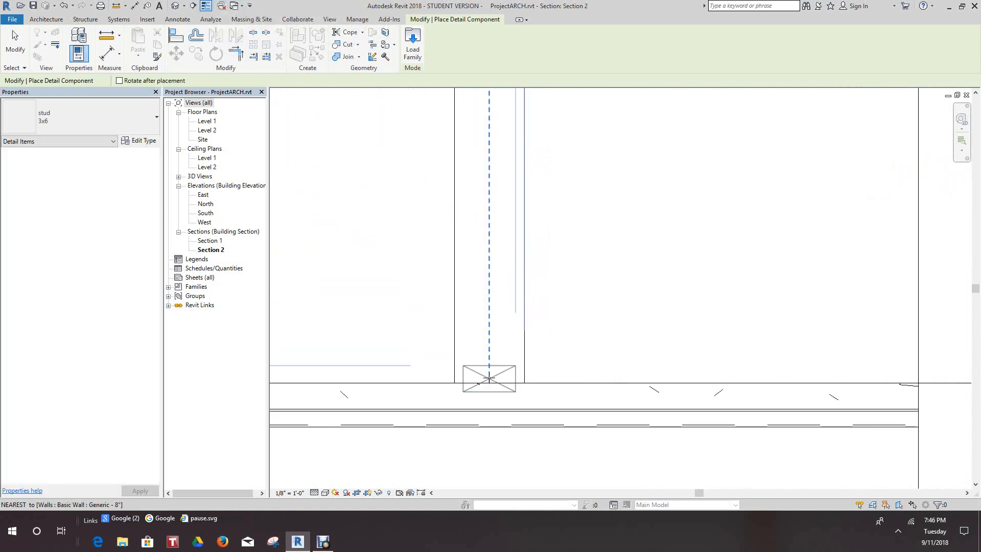
click(488, 370)
right_click(488, 231)
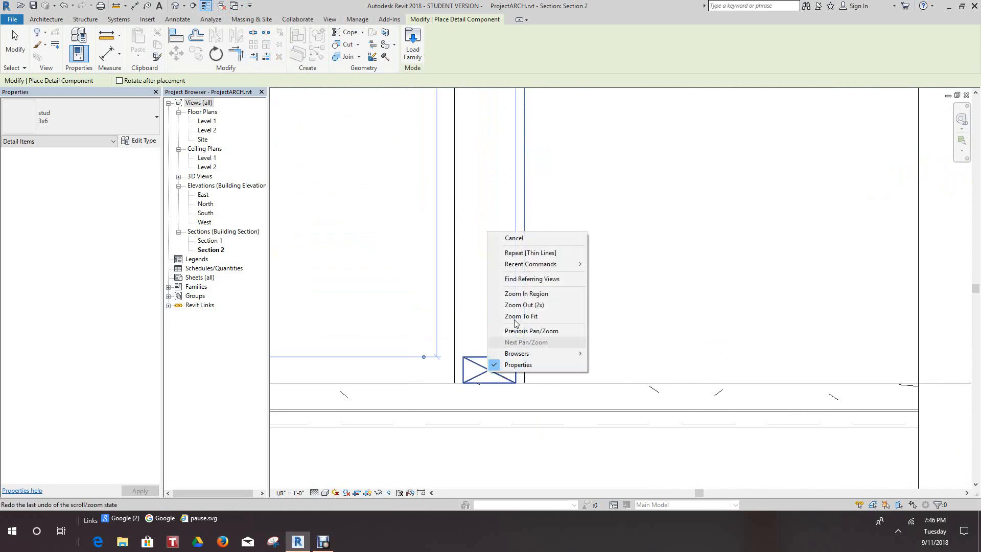
click(510, 239)
scroll(493, 237, up, 2)
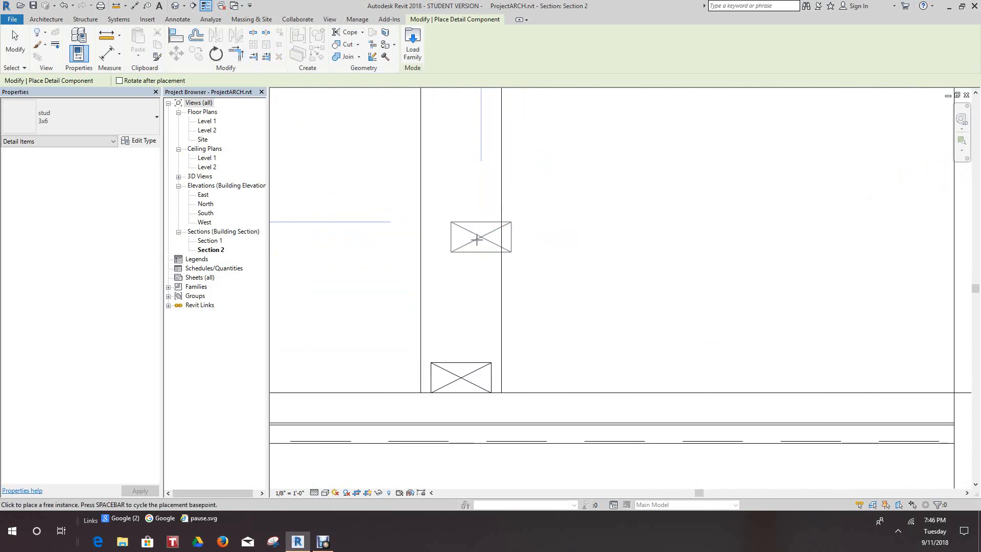
right_click(491, 249)
click(491, 249)
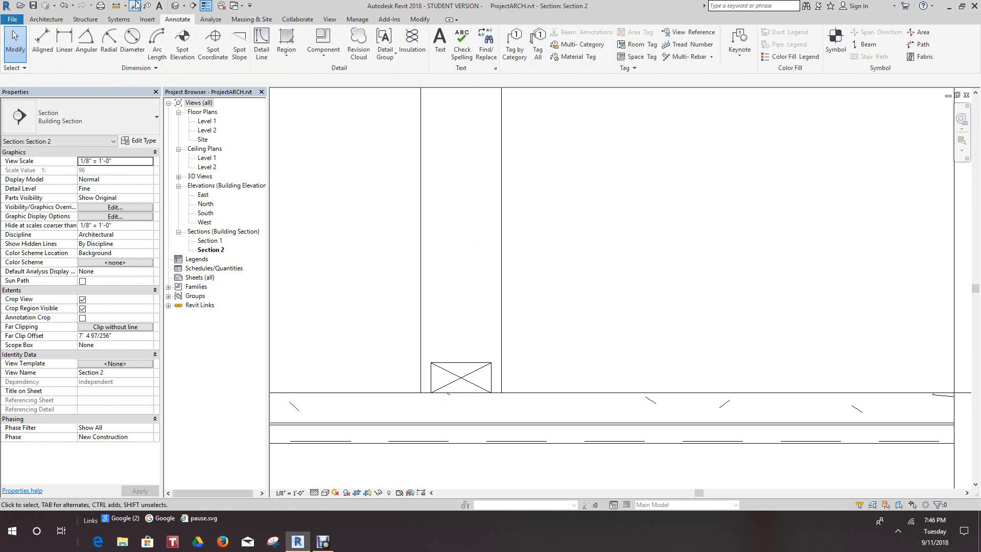
click(64, 9)
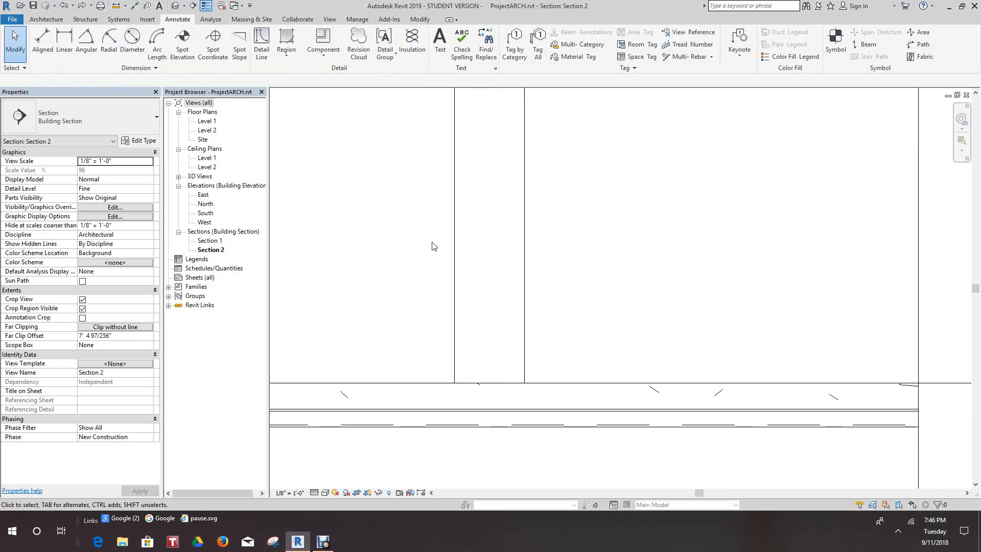
Place a 3x6 stud detail component on the wall's centerline slightly above Level 1, and end the placement.
scroll(431, 245, down, 3)
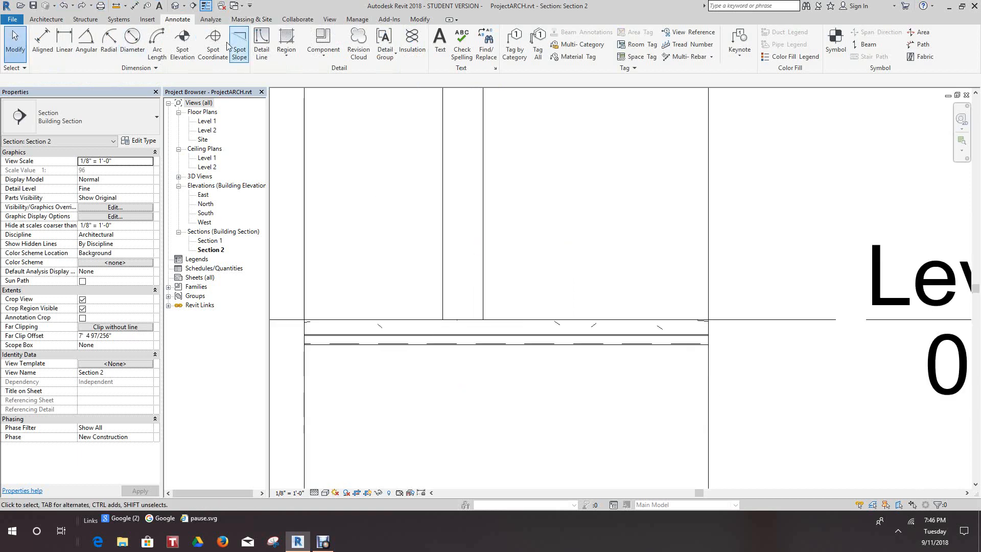
click(323, 38)
scroll(444, 227, up, 1)
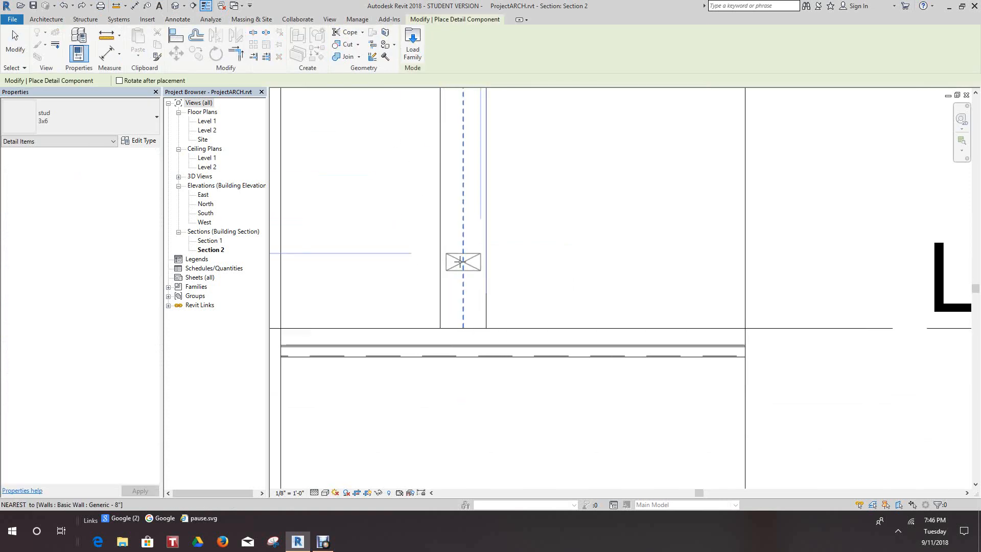
right_click(462, 263)
click(492, 271)
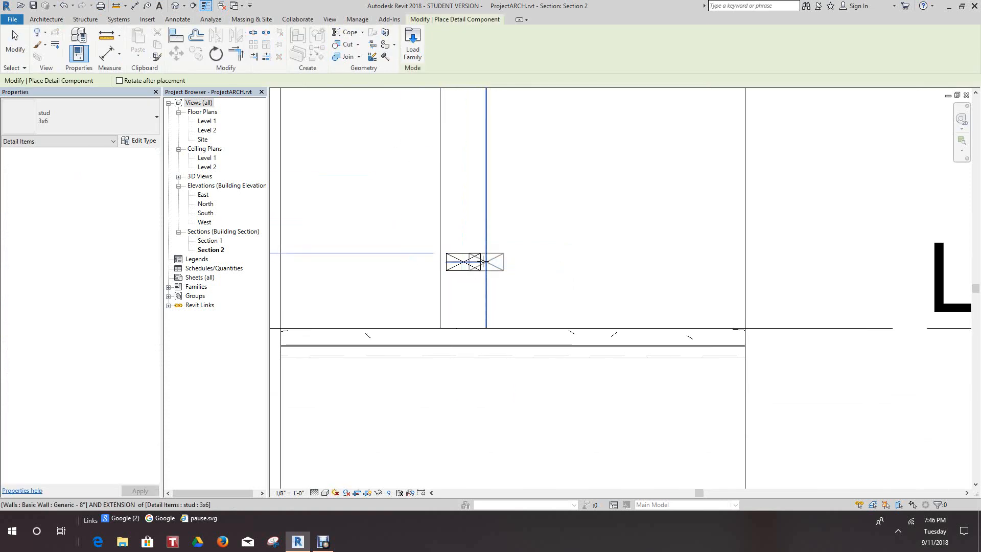
scroll(483, 260, up, 1)
right_click(533, 209)
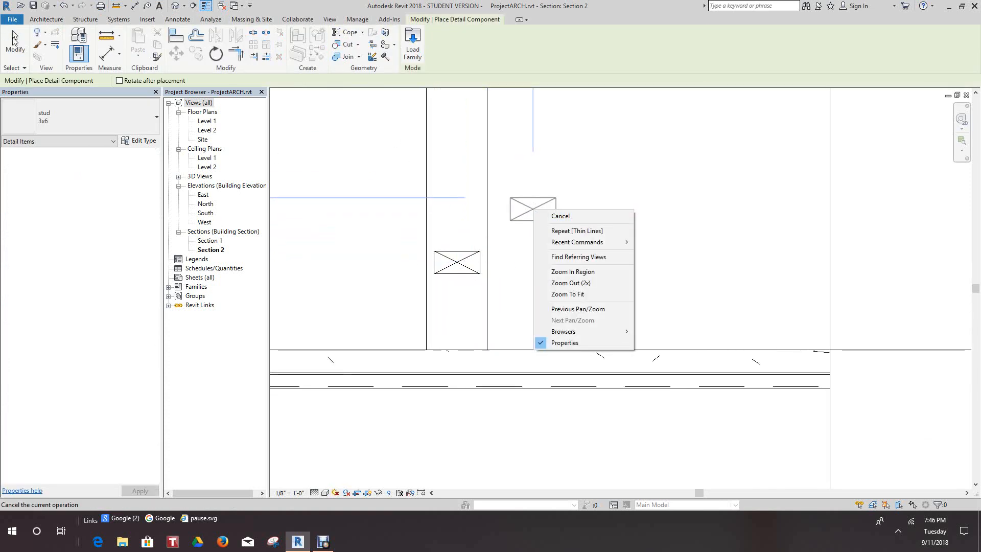
click(11, 30)
click(11, 30)
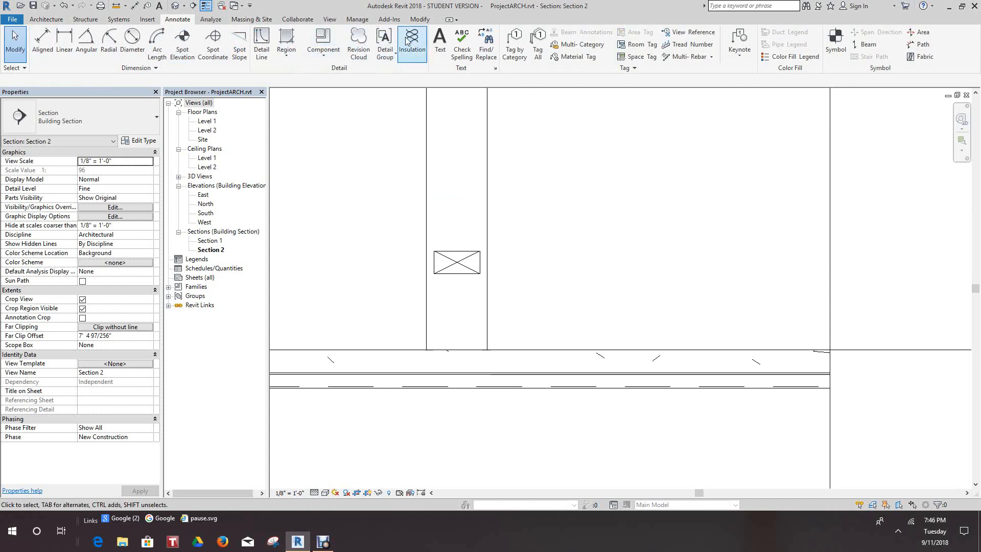
Align the bottom edge of the 3x6 stud with the Level 1 line and exit the Align command.
click(418, 21)
click(176, 35)
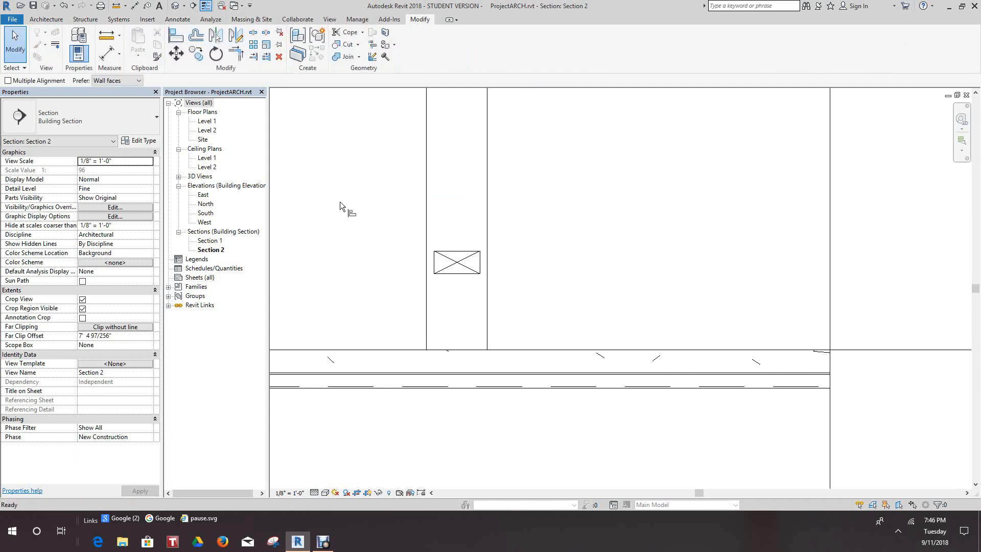
click(455, 348)
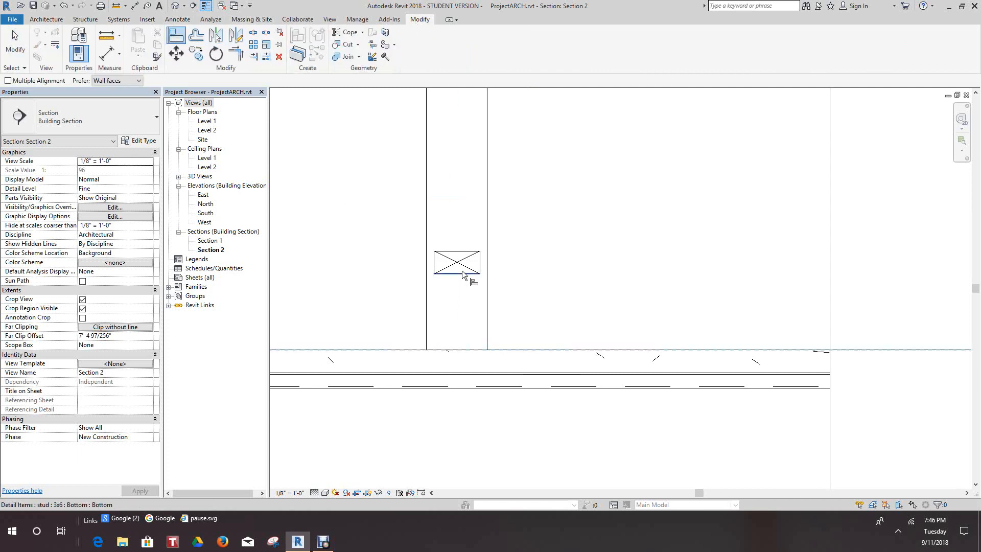
click(473, 274)
right_click(535, 248)
click(568, 256)
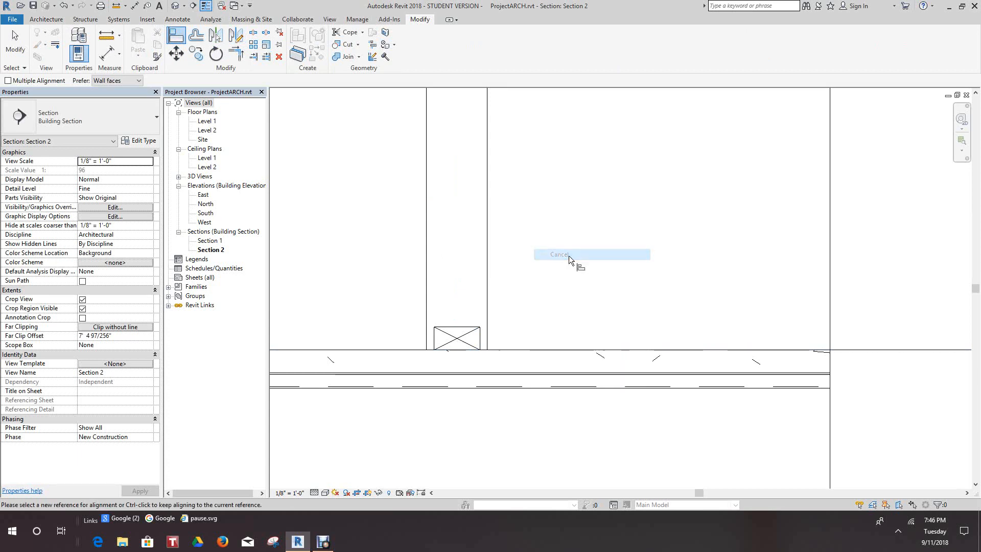
scroll(568, 257, down, 3)
scroll(567, 258, down, 4)
scroll(559, 260, up, 2)
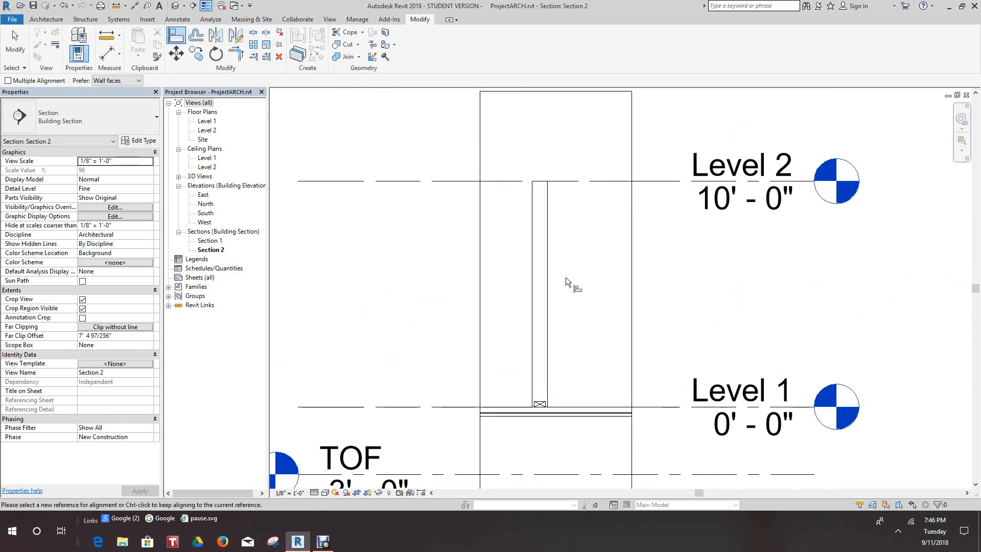
right_click(575, 281)
click(601, 287)
Copy the base 3x6 stud up the wall's centerline in multiple mode, placing the first two copies about 2' apart.
scroll(605, 317, up, 3)
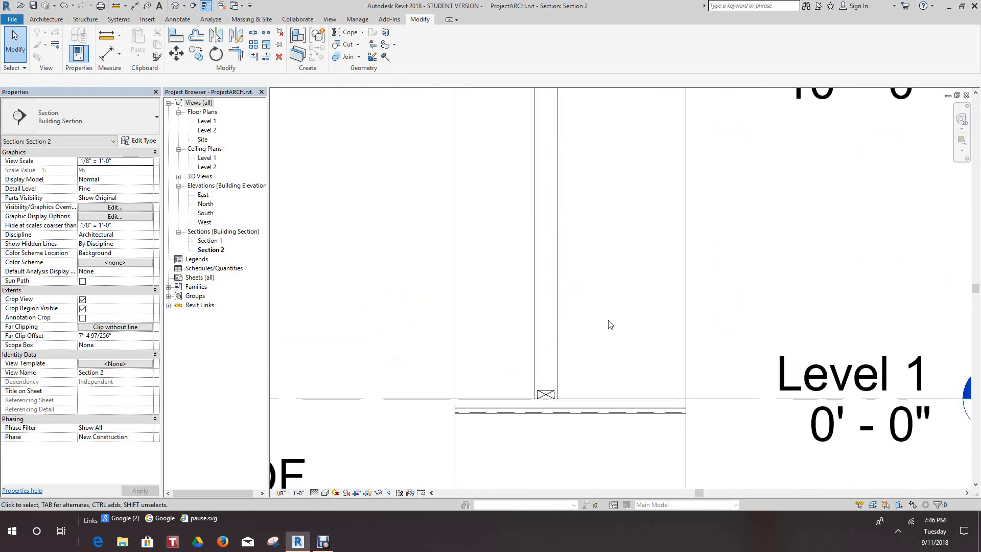
scroll(607, 343, up, 2)
right_click(609, 352)
click(619, 357)
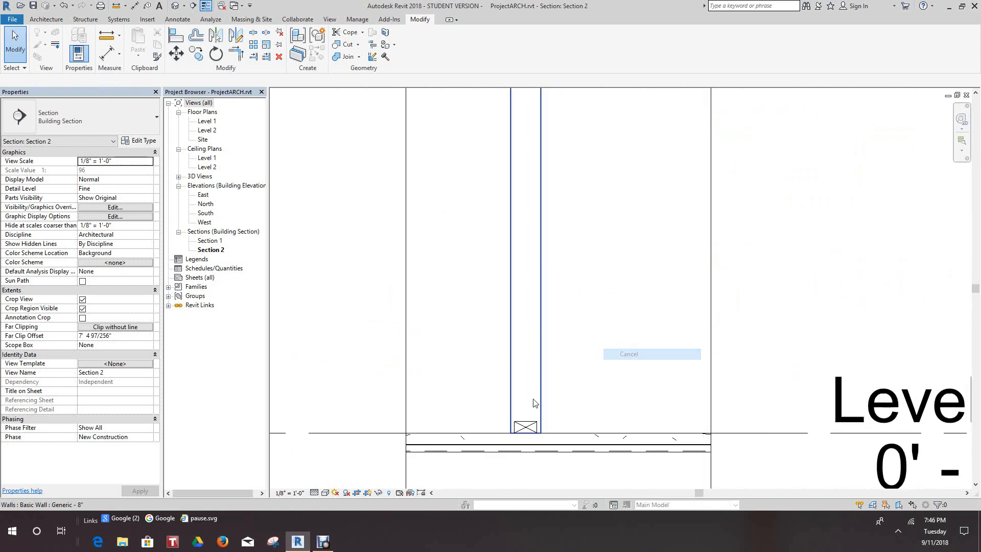
click(526, 428)
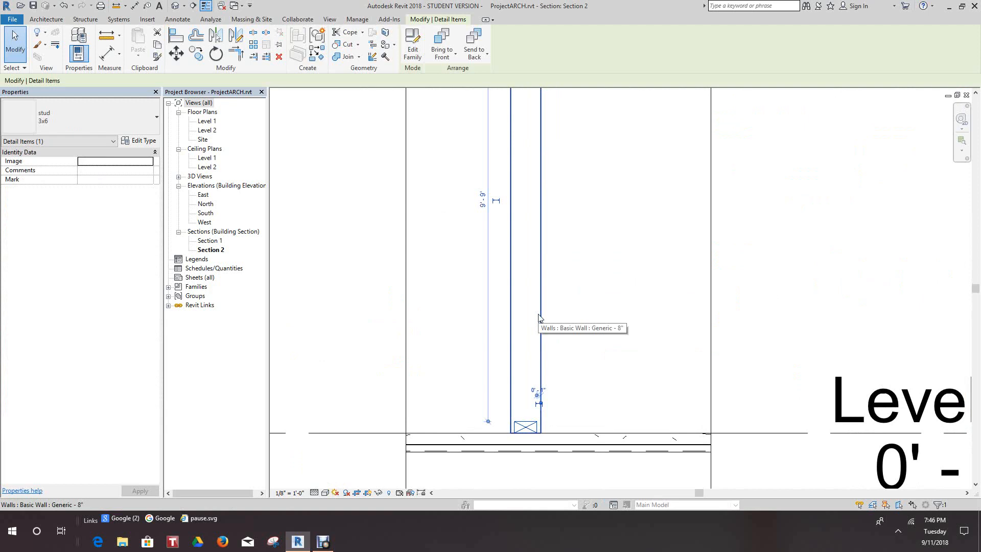
click(197, 53)
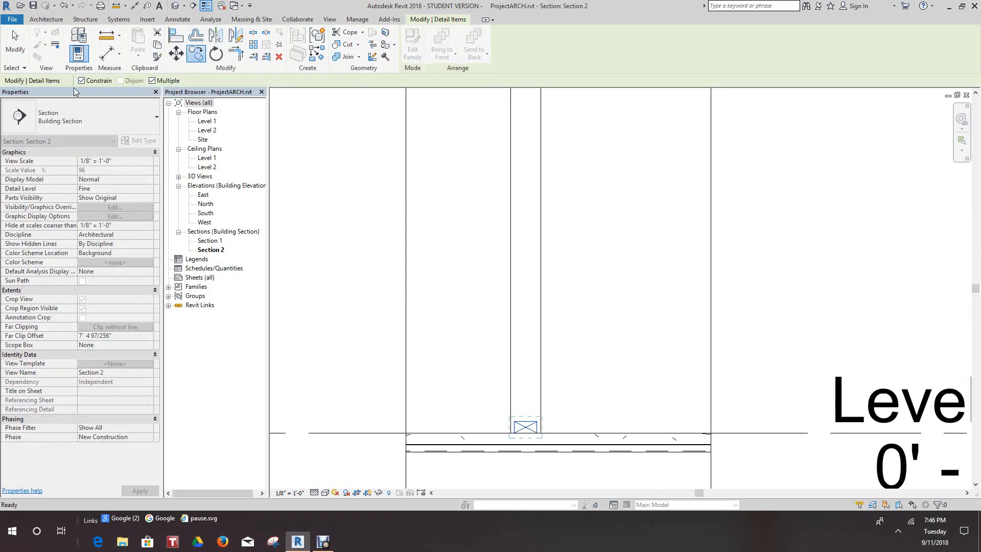
click(526, 430)
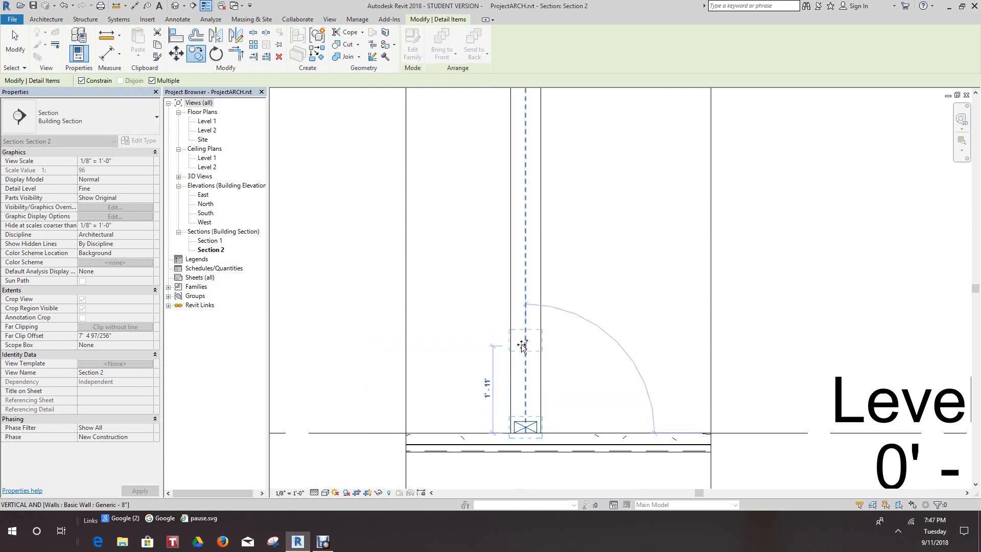
click(522, 343)
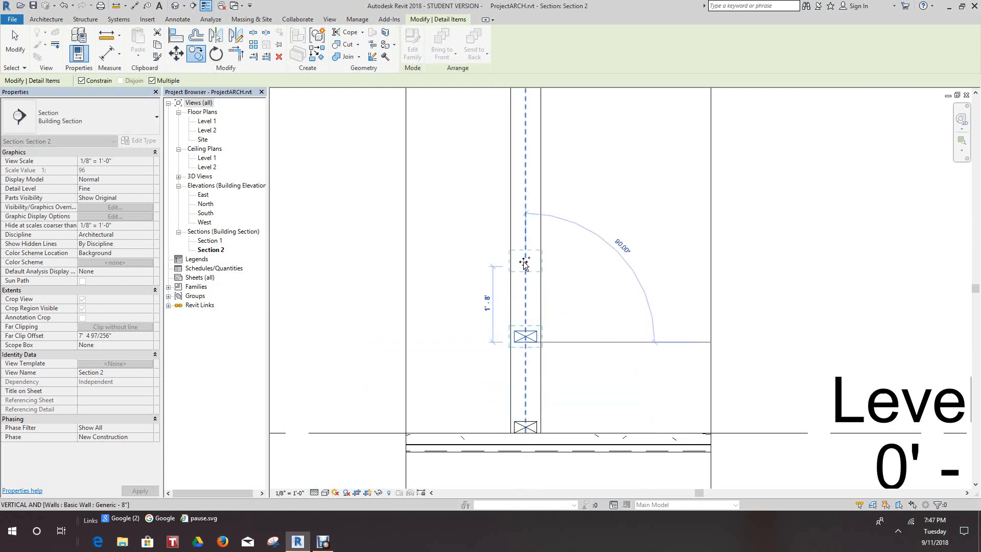
click(527, 253)
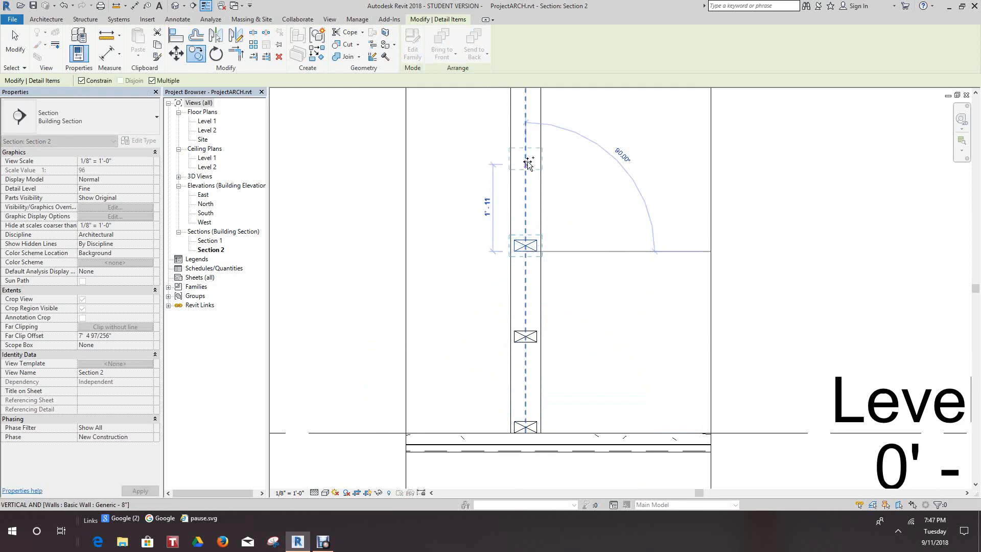
Place two more 3x6 stud copies up to just below Level 2 at about 2' spacing, and end the copying.
middle_drag(532, 169, 546, 312)
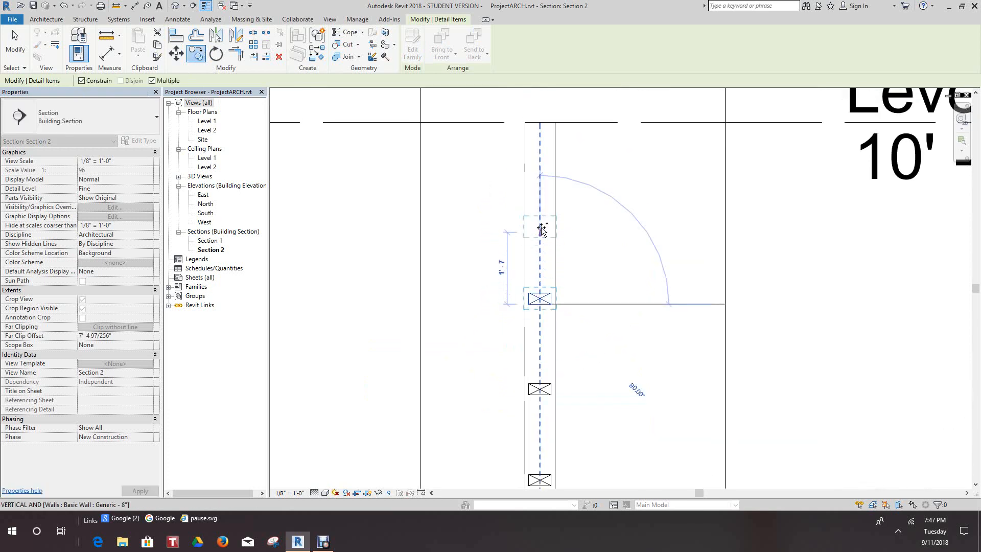
click(543, 208)
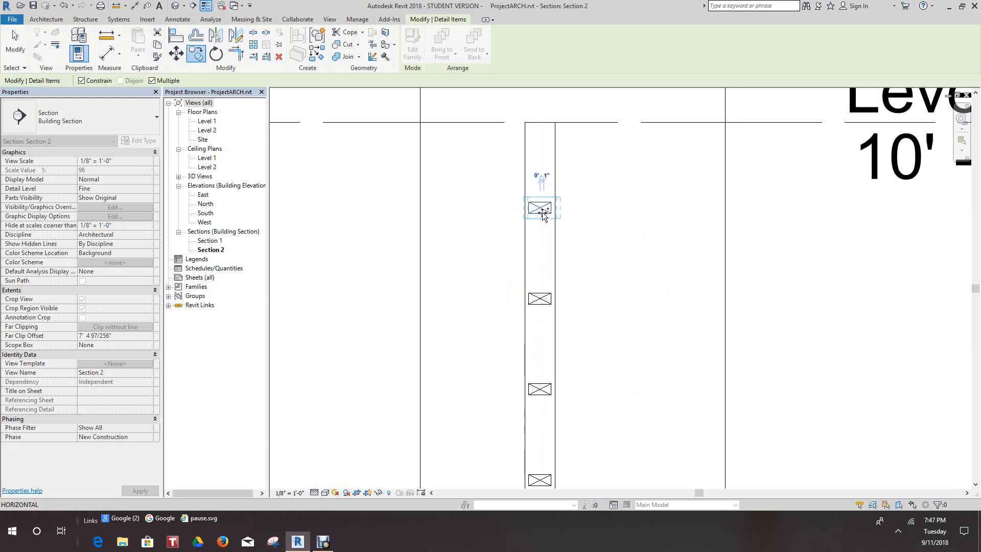
right_click(543, 214)
click(579, 221)
scroll(581, 221, down, 2)
middle_drag(608, 257, 600, 197)
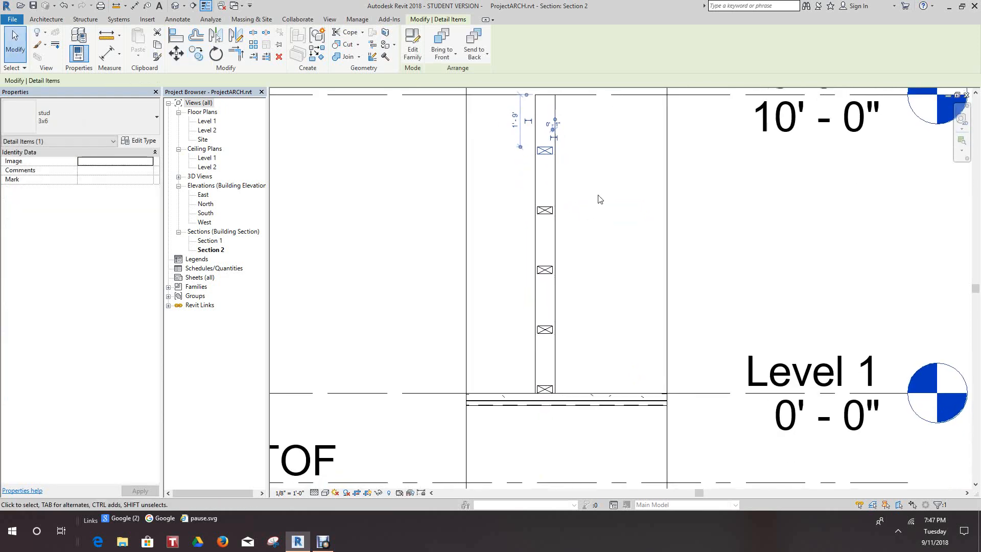
right_click(599, 197)
click(619, 203)
scroll(620, 204, down, 1)
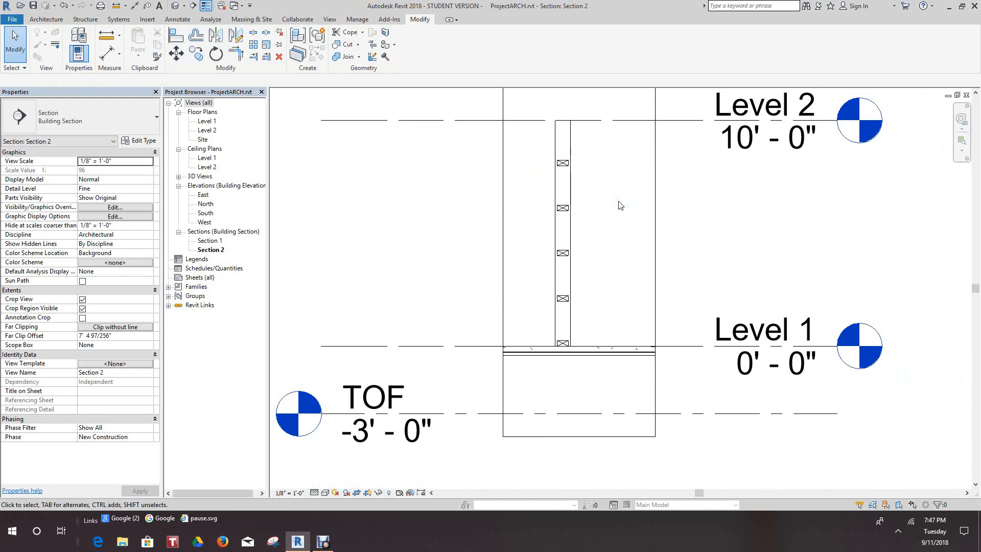
scroll(603, 217, down, 1)
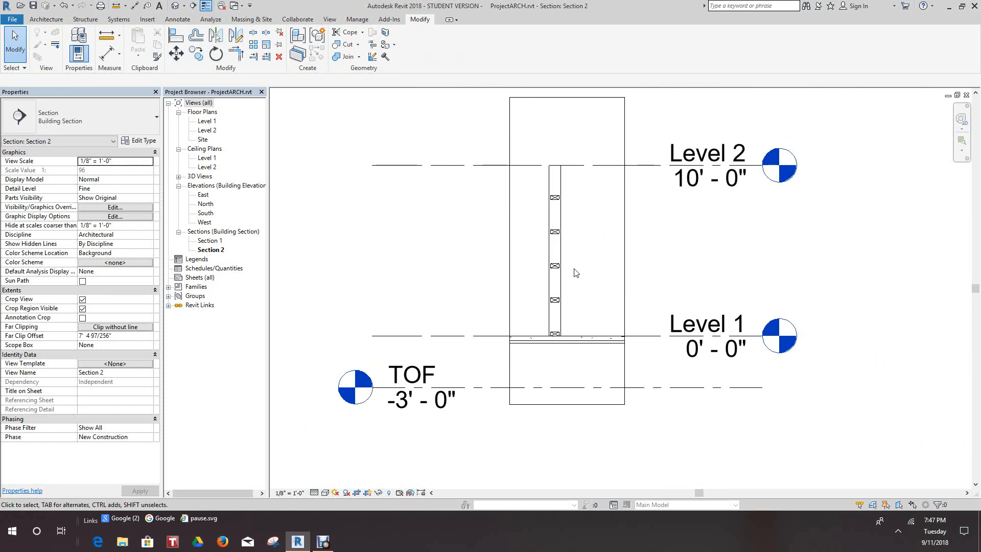
scroll(574, 271, up, 2)
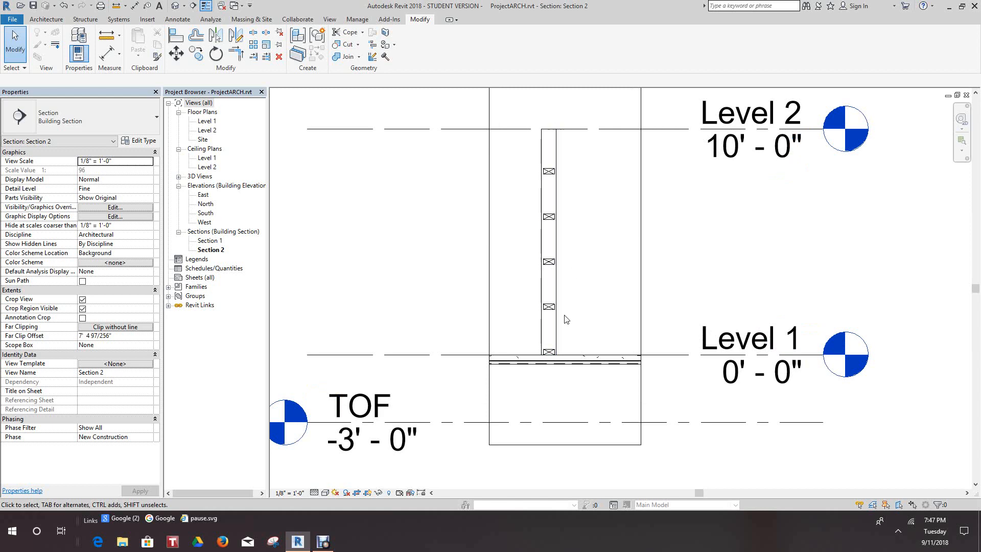
scroll(567, 322, up, 2)
middle_drag(583, 365, 597, 321)
scroll(596, 321, up, 2)
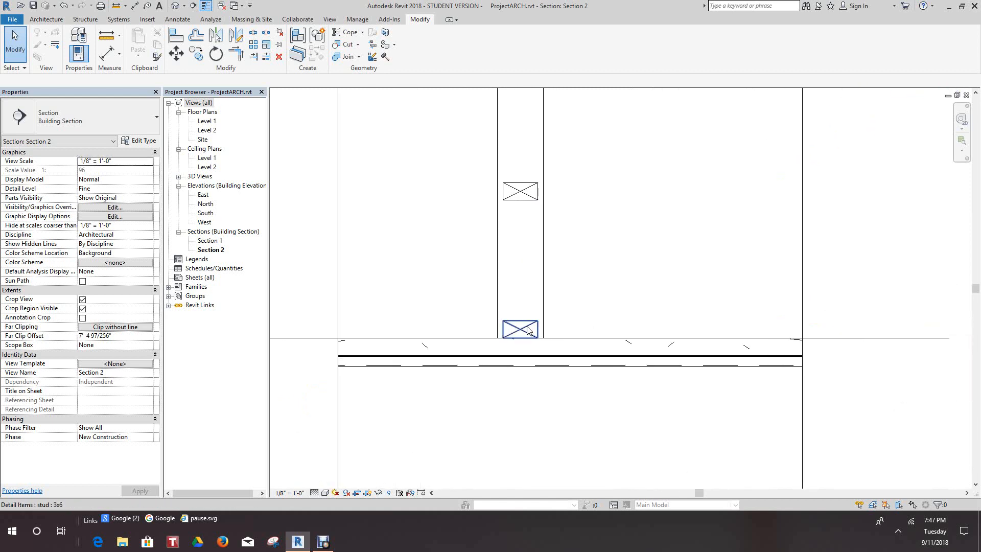
click(528, 326)
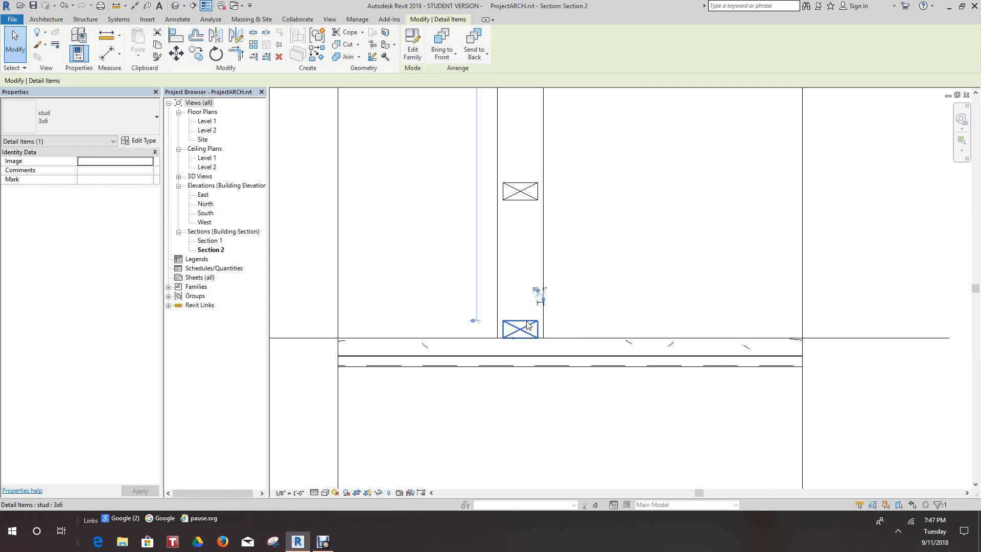
scroll(552, 332, down, 1)
scroll(581, 288, up, 1)
right_click(603, 280)
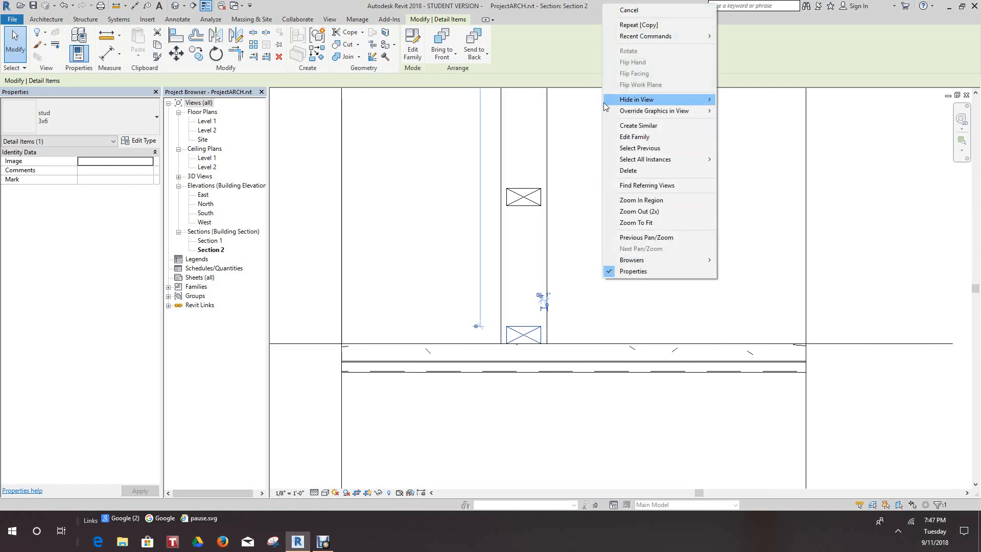
click(18, 49)
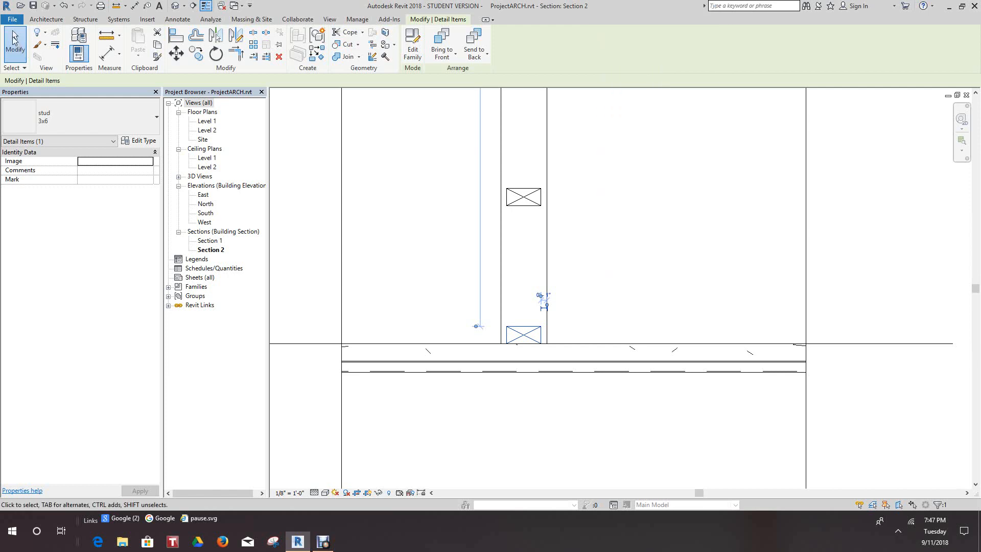
click(19, 49)
Copy the 3x6 stud at the wall's base about 1'-10" horizontally to the left along Level 1.
scroll(533, 327, up, 1)
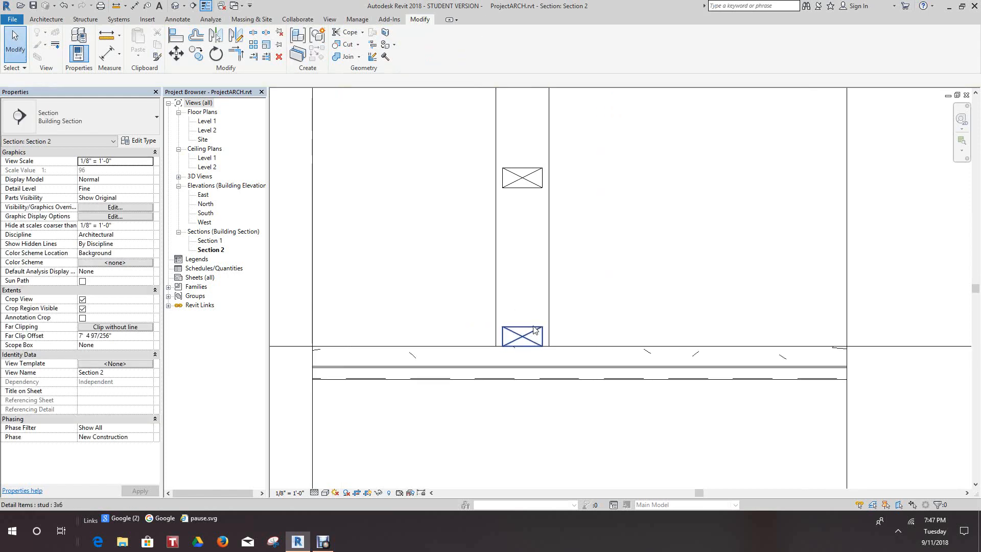
click(534, 327)
click(196, 54)
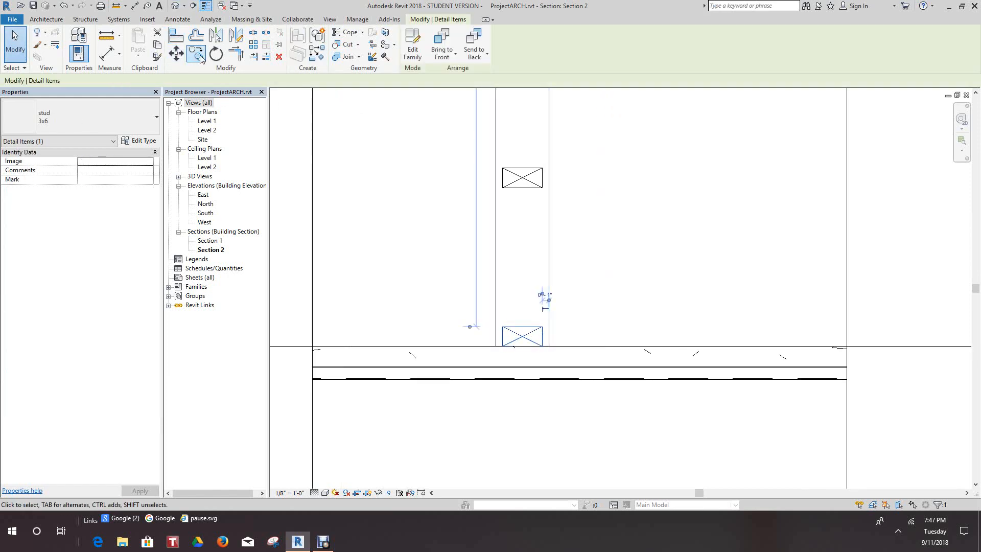
click(516, 337)
click(371, 337)
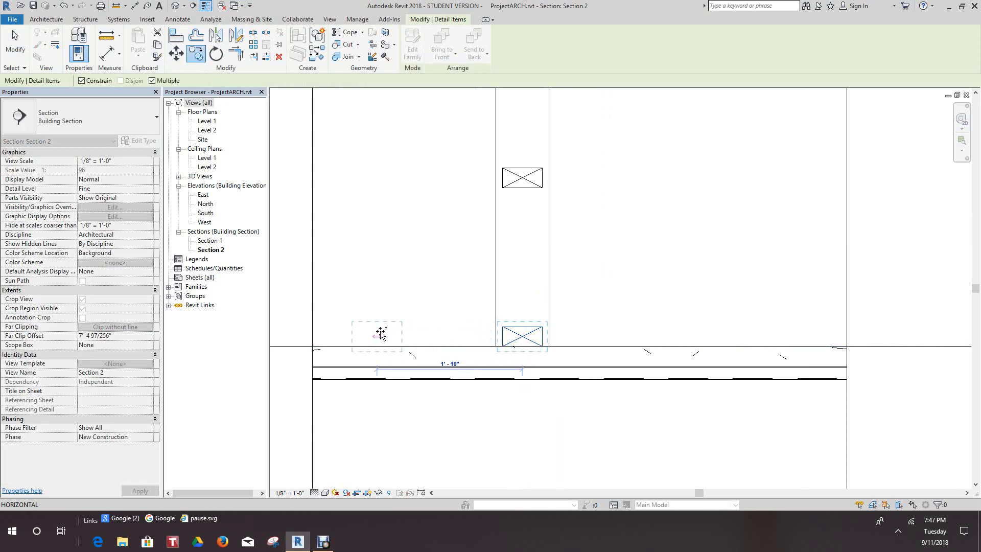
Place another stud copy above the one outside the wall, end the copying and undo that last copy.
middle_drag(413, 236, 415, 238)
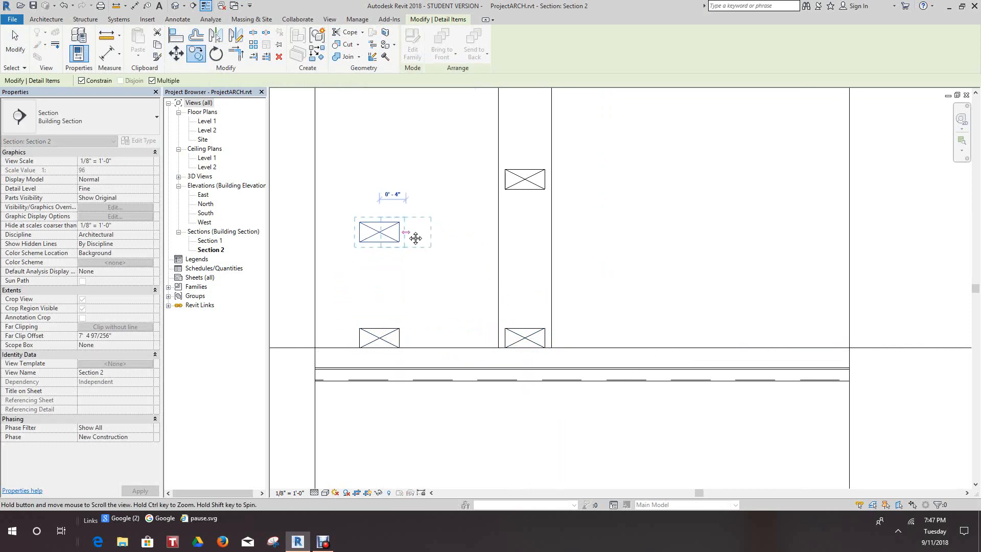
right_click(418, 274)
click(443, 279)
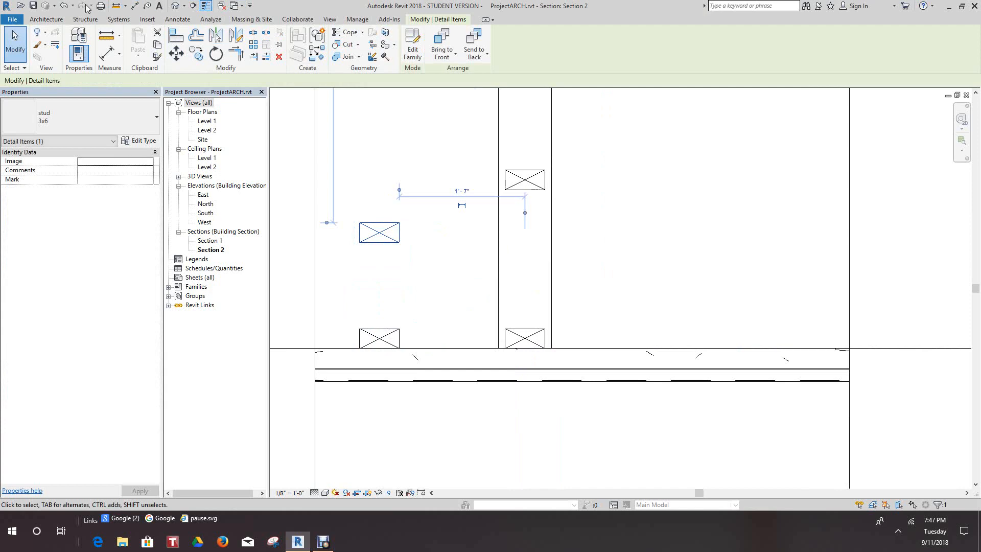
click(68, 7)
click(379, 338)
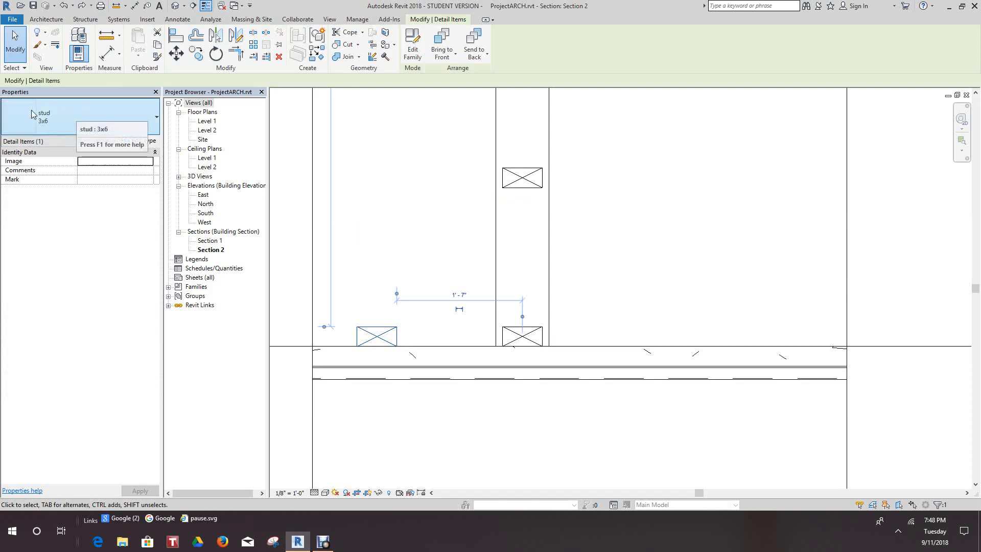
click(418, 221)
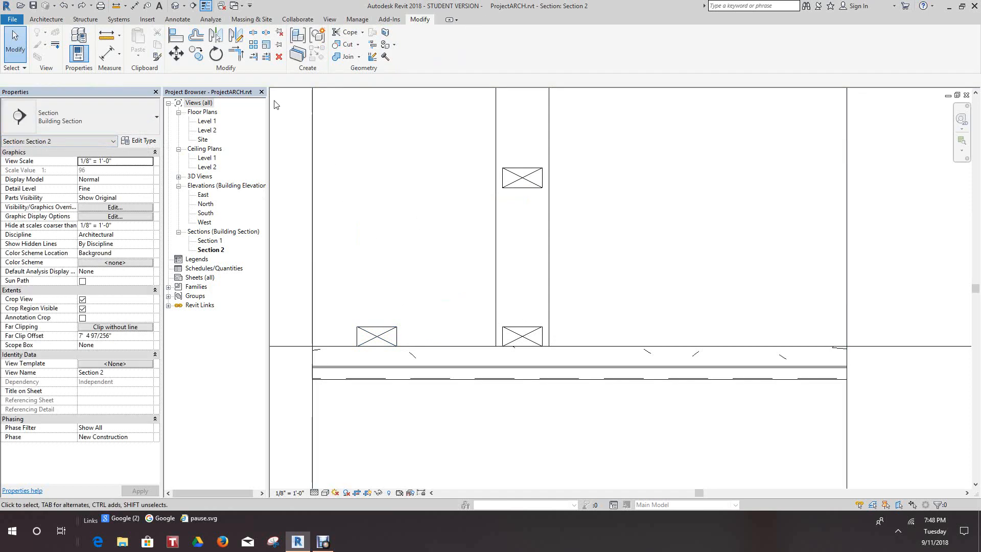
click(388, 343)
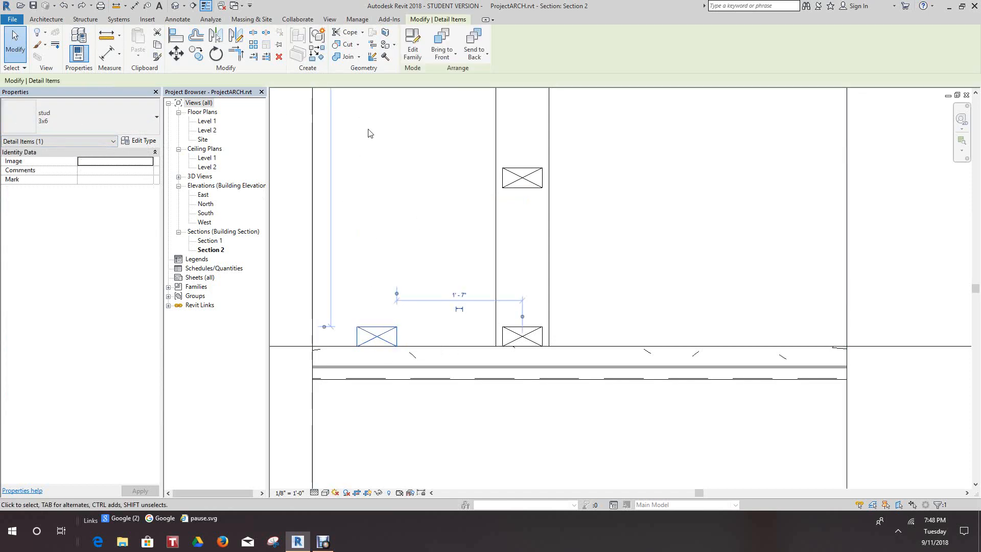
click(365, 161)
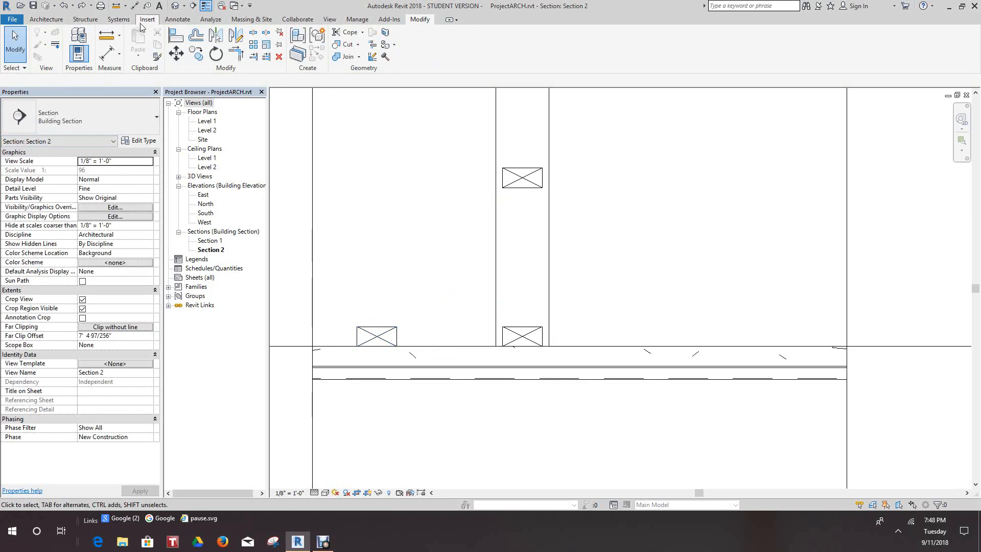
click(171, 19)
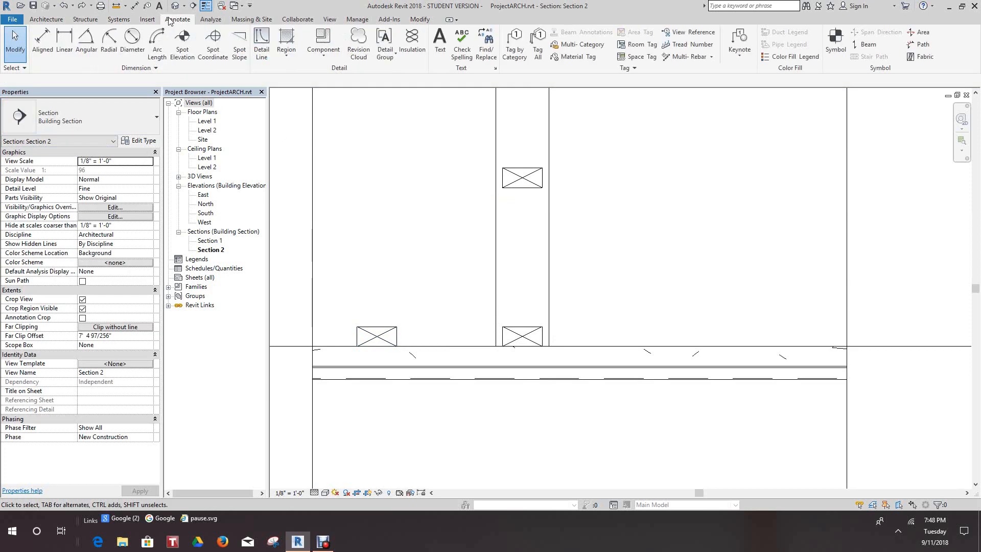
click(322, 54)
click(336, 95)
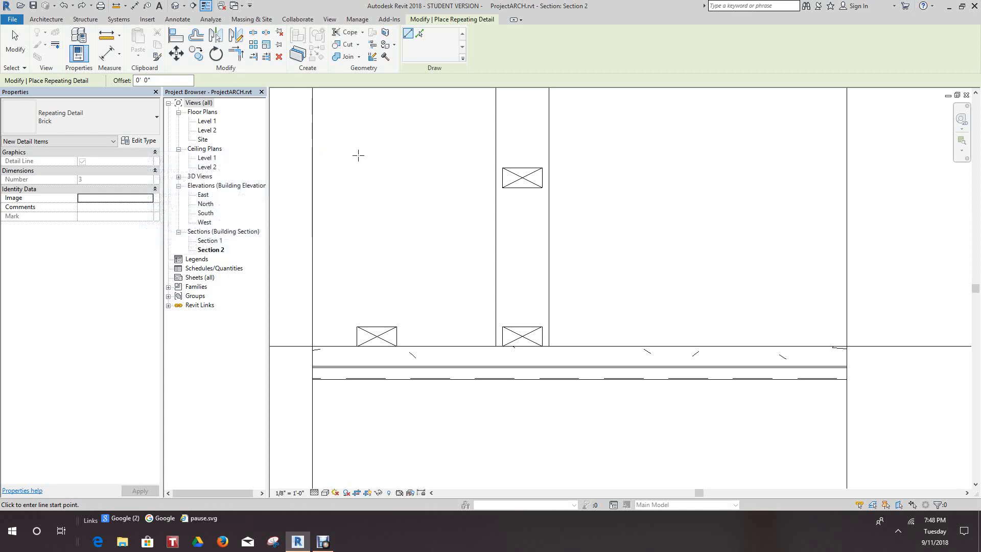
right_click(371, 180)
click(397, 187)
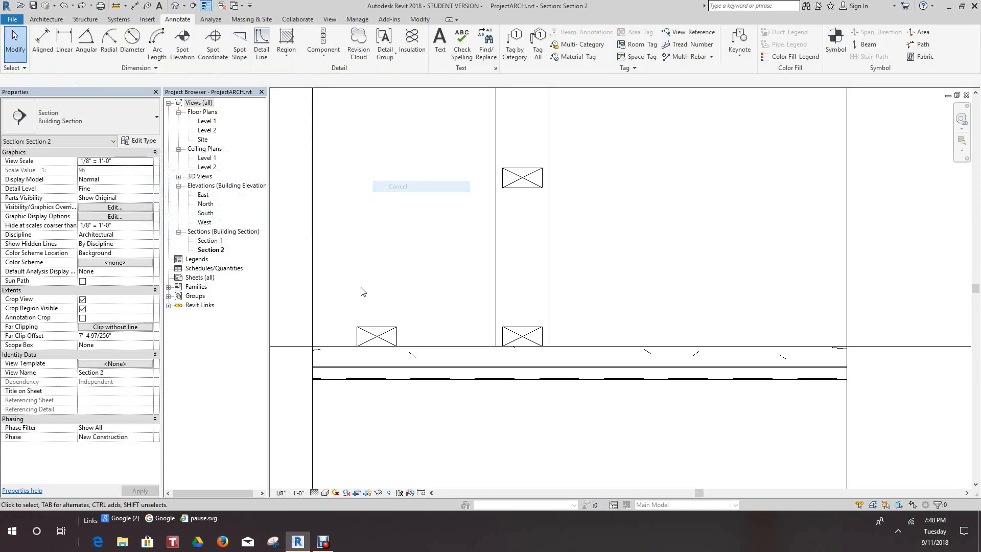
click(377, 327)
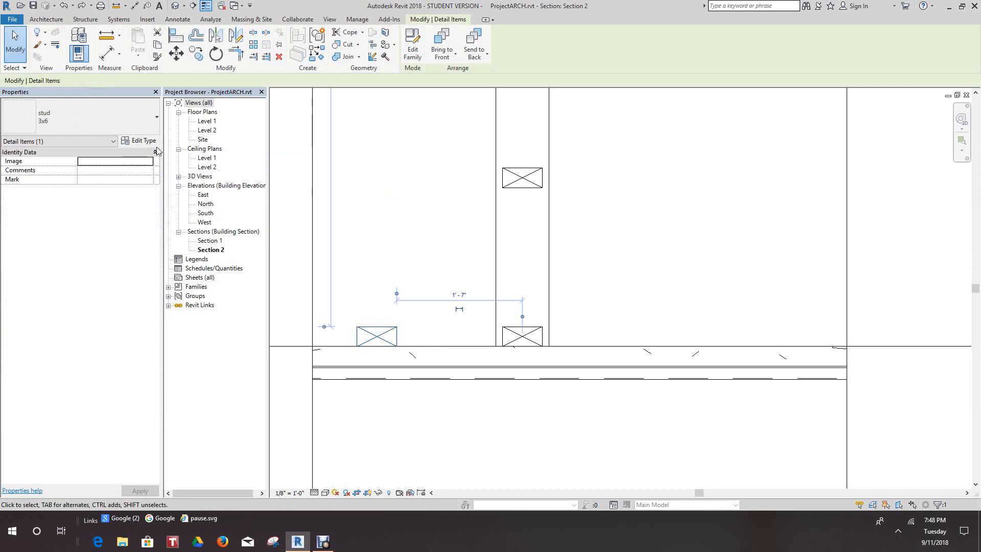
click(434, 206)
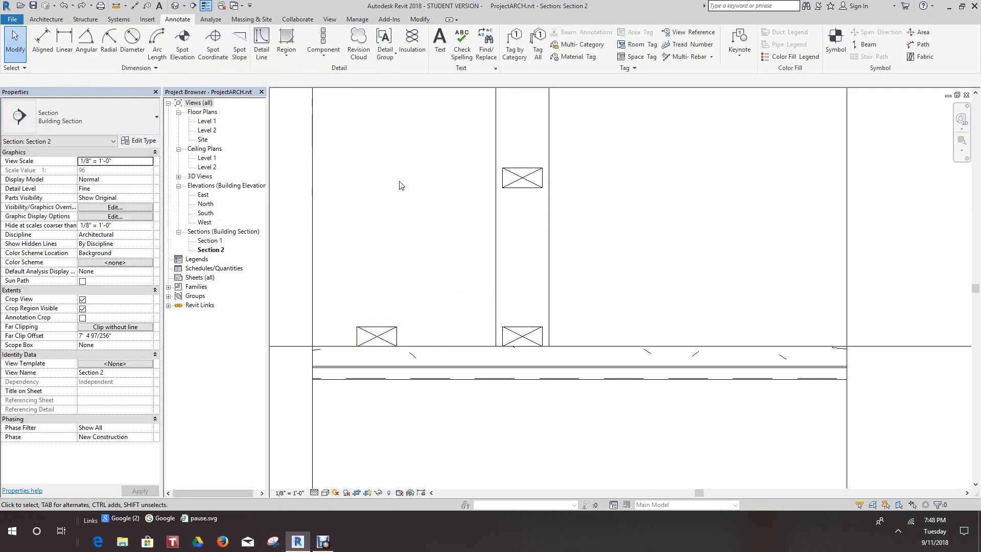
Start a repeating detail and set its Brick type to use the stud : 2x4 detail at 1' 4" spacing.
scroll(378, 286, down, 2)
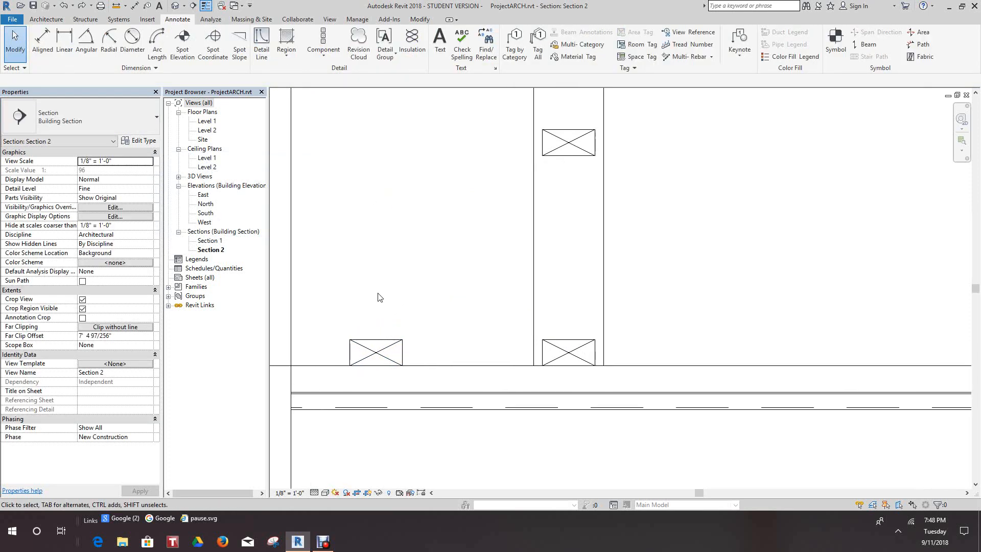
click(324, 58)
click(322, 37)
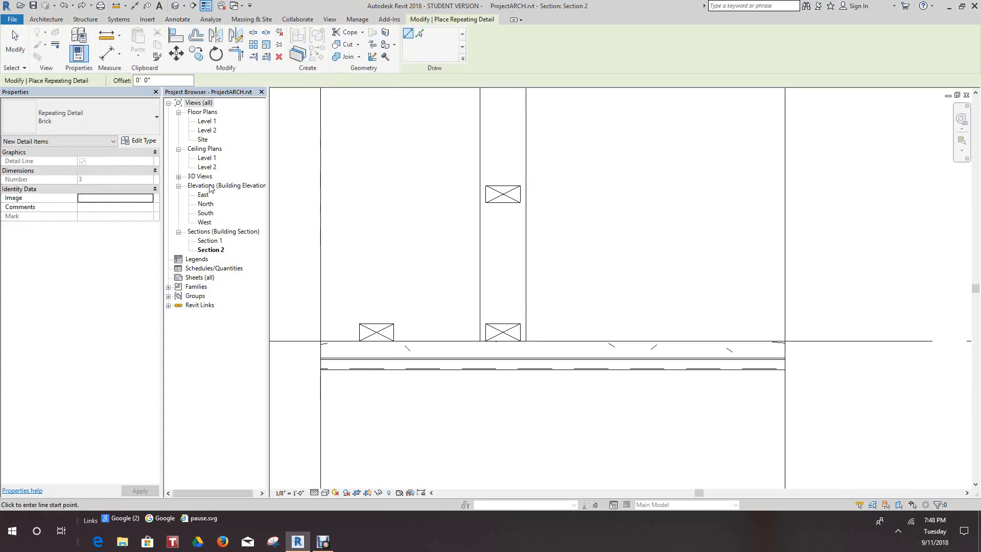
click(157, 119)
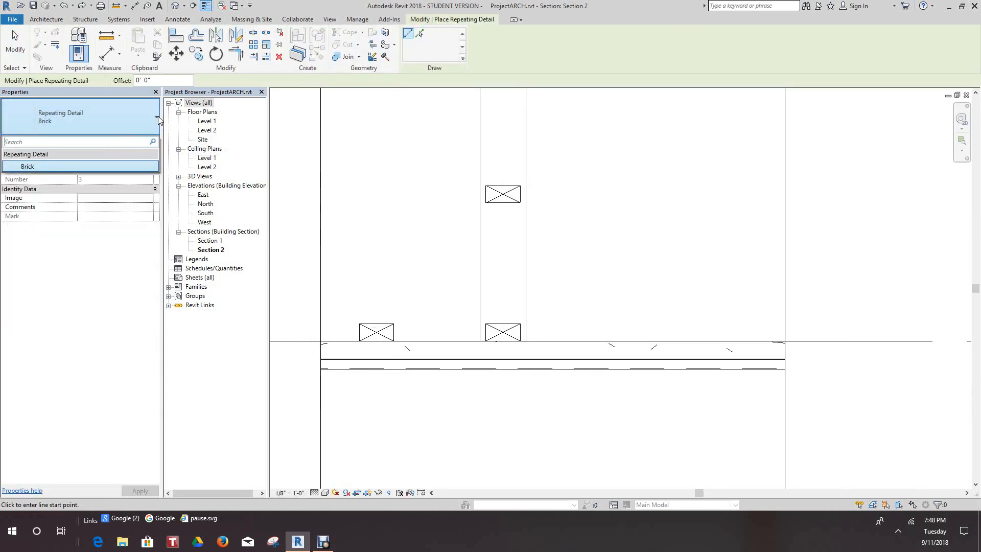
click(43, 167)
click(134, 142)
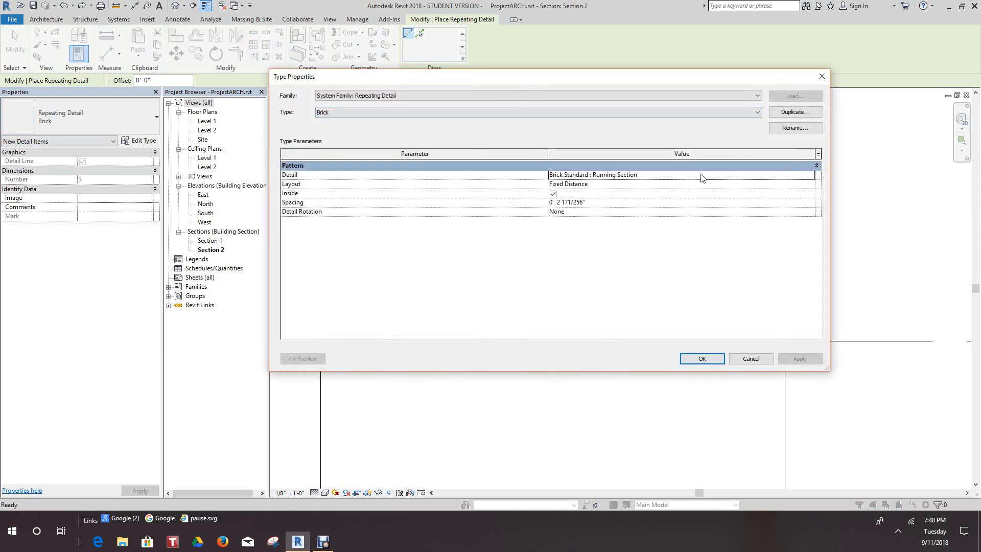
click(813, 176)
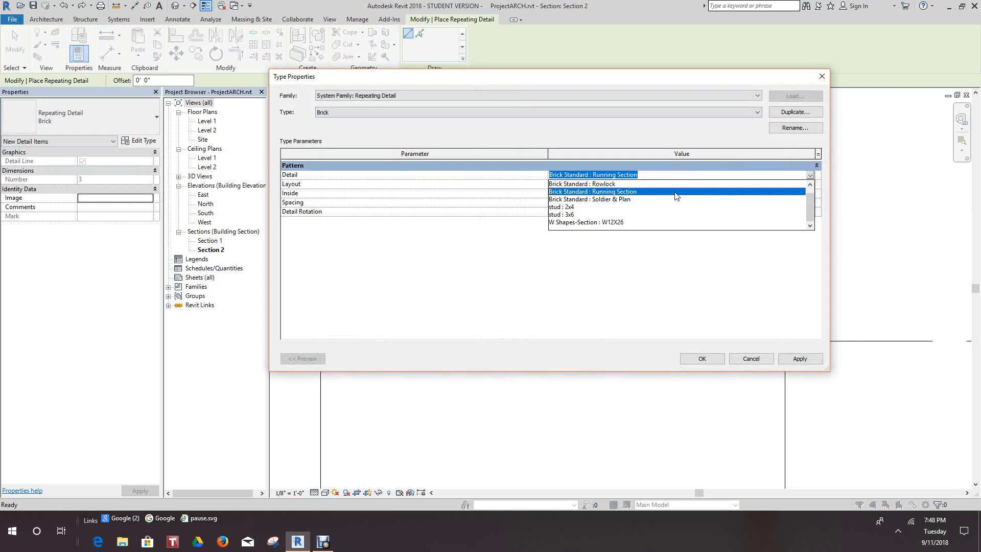
click(571, 208)
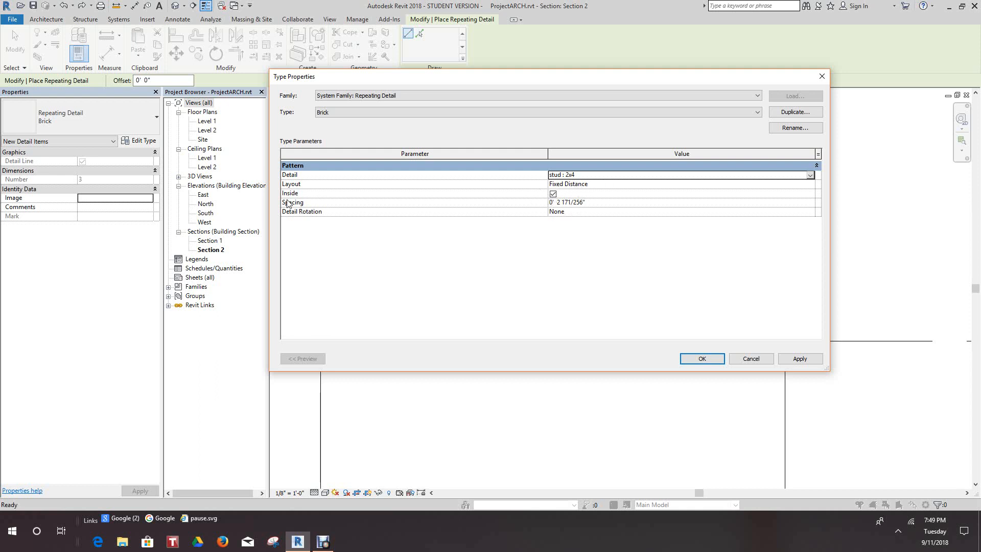
click(584, 203)
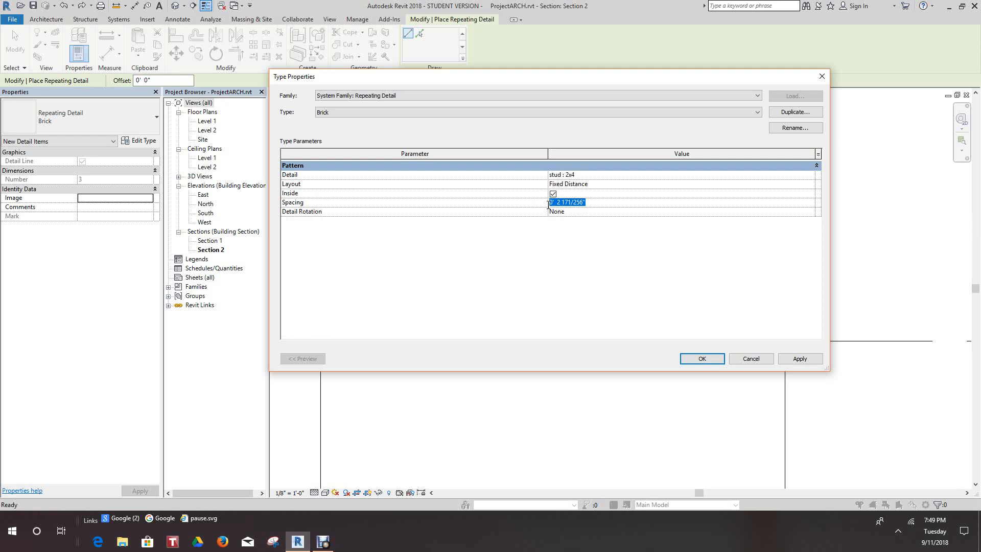
text(1' 4)
click(702, 359)
Place a vertical 2x4 stud run about 3' long left of the wall from just above Level 1, plus a short second run above it.
scroll(454, 332, down, 1)
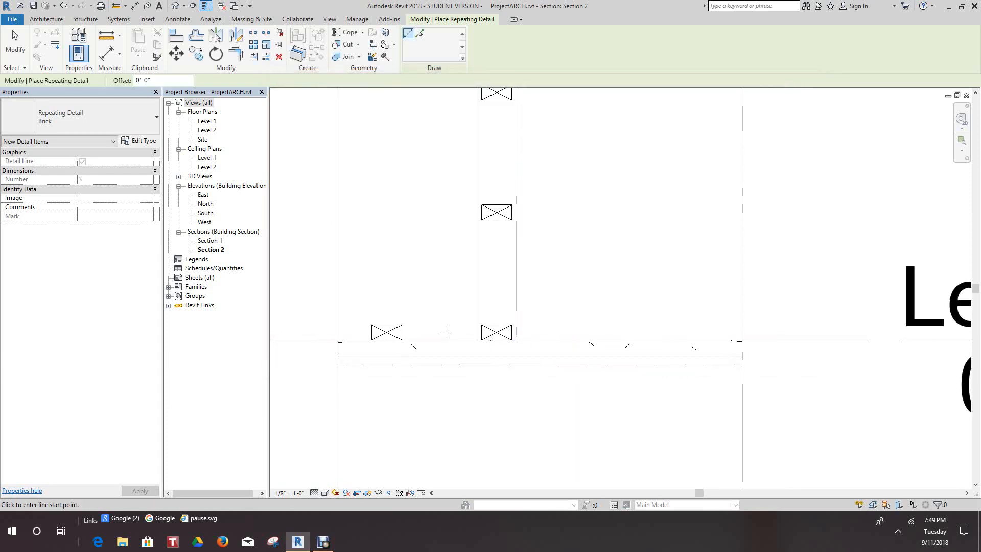
click(446, 332)
middle_drag(450, 238, 435, 330)
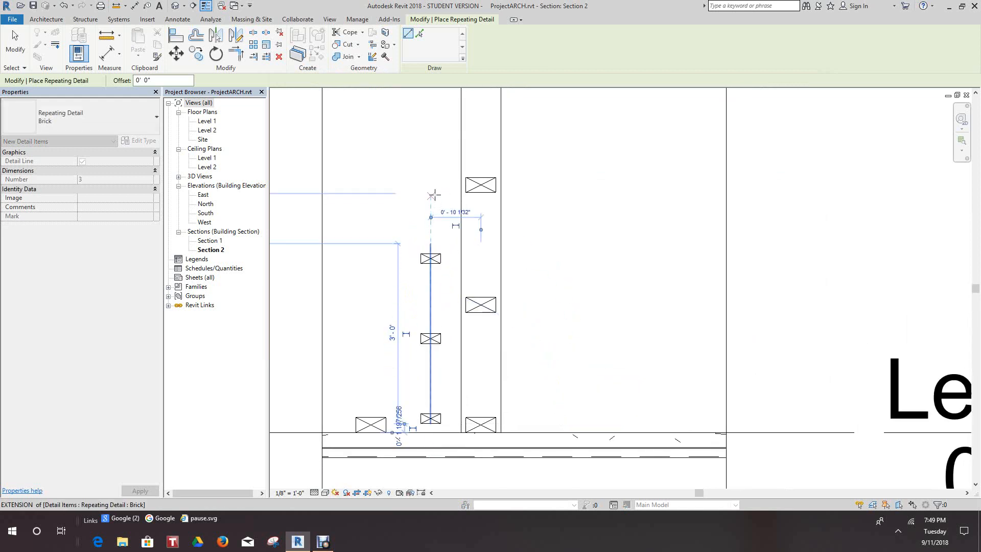
click(430, 175)
middle_drag(432, 138, 440, 329)
click(443, 137)
scroll(428, 248, down, 1)
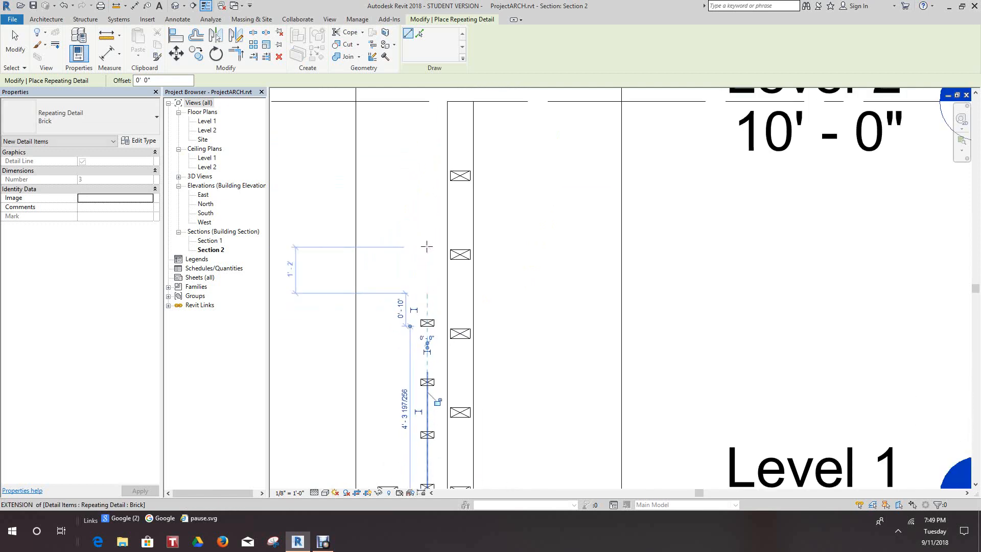
right_click(427, 247)
click(453, 253)
Place a vertical repeating detail of 2x4 studs right of the wall, from just above Level 1 to just below Level 2, and end the command.
middle_drag(533, 354, 534, 261)
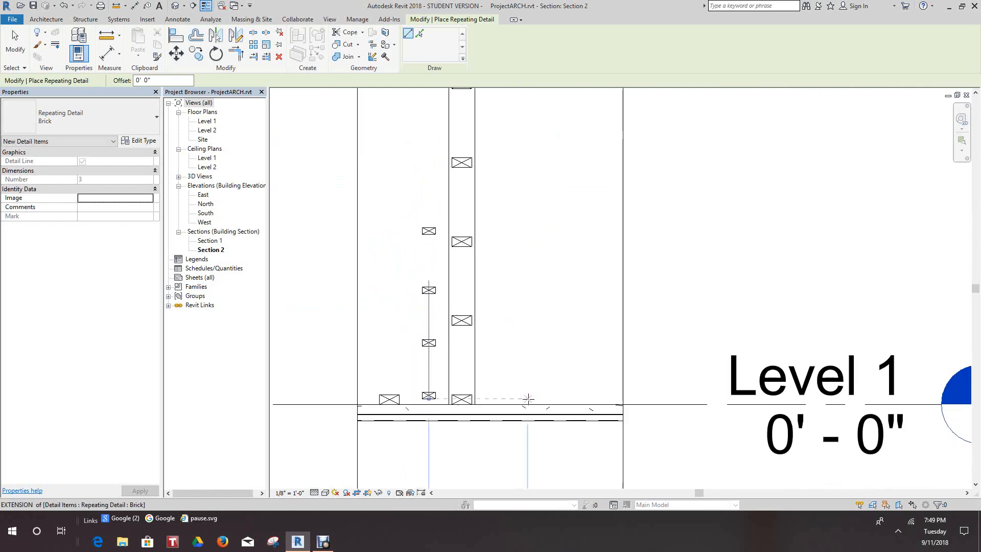
click(527, 397)
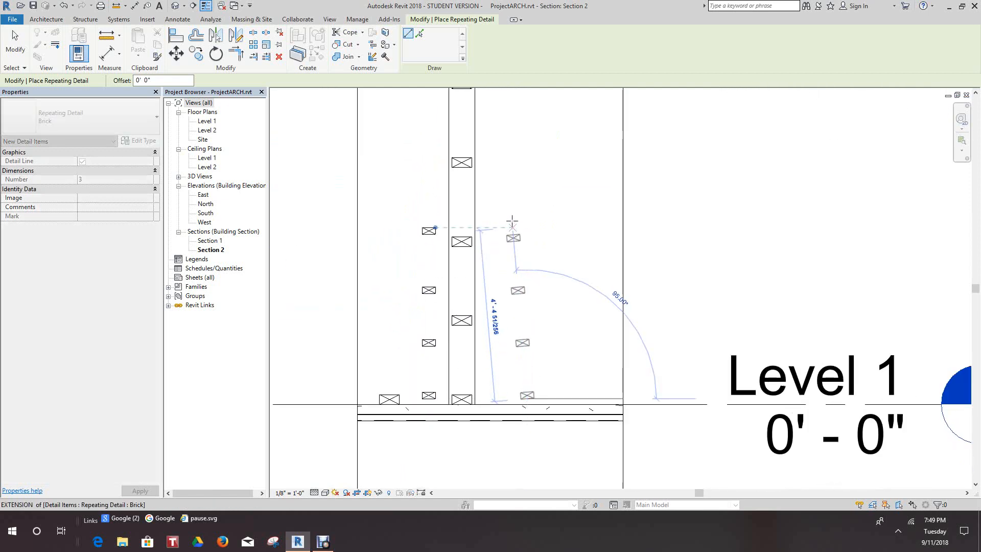
middle_drag(552, 169, 516, 311)
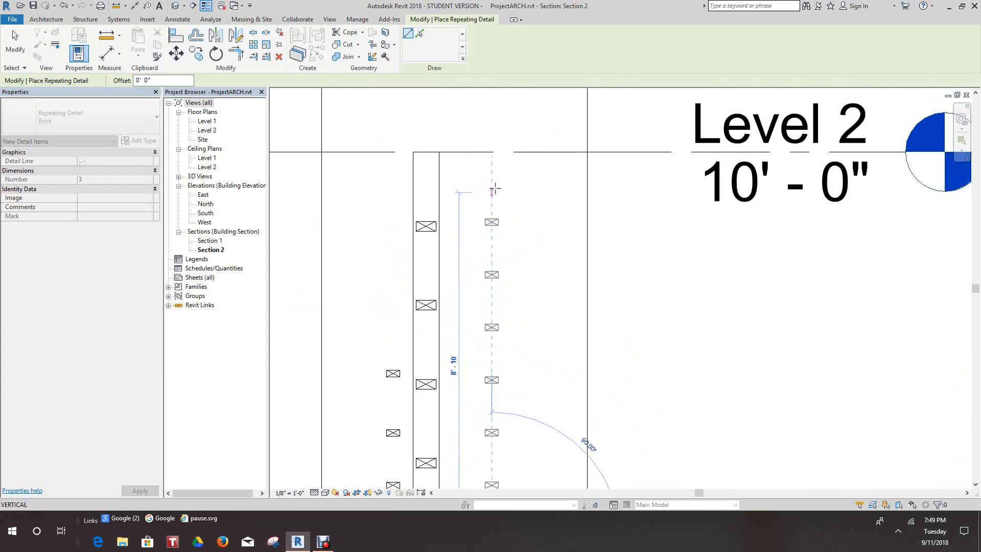
click(492, 176)
right_click(493, 175)
click(526, 182)
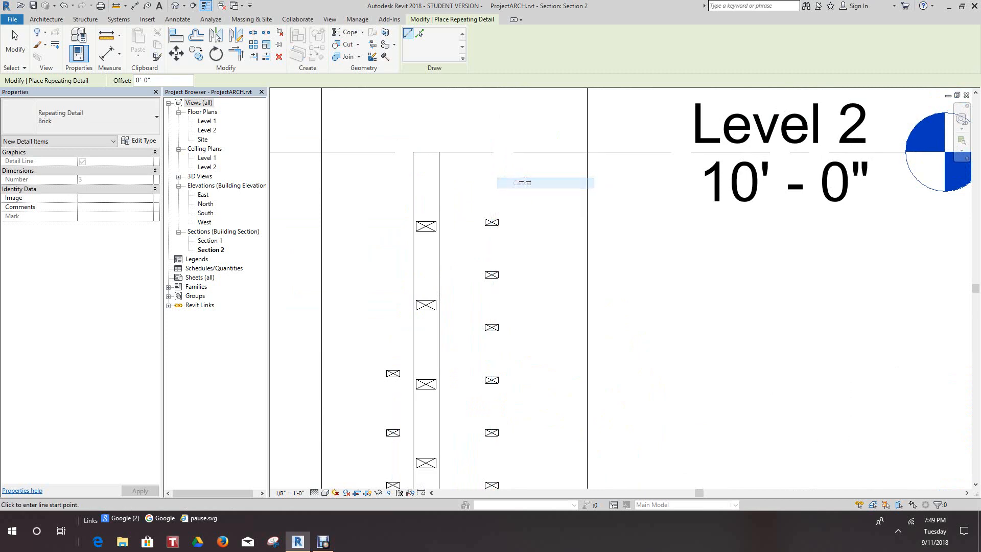
scroll(556, 196, down, 1)
right_click(556, 196)
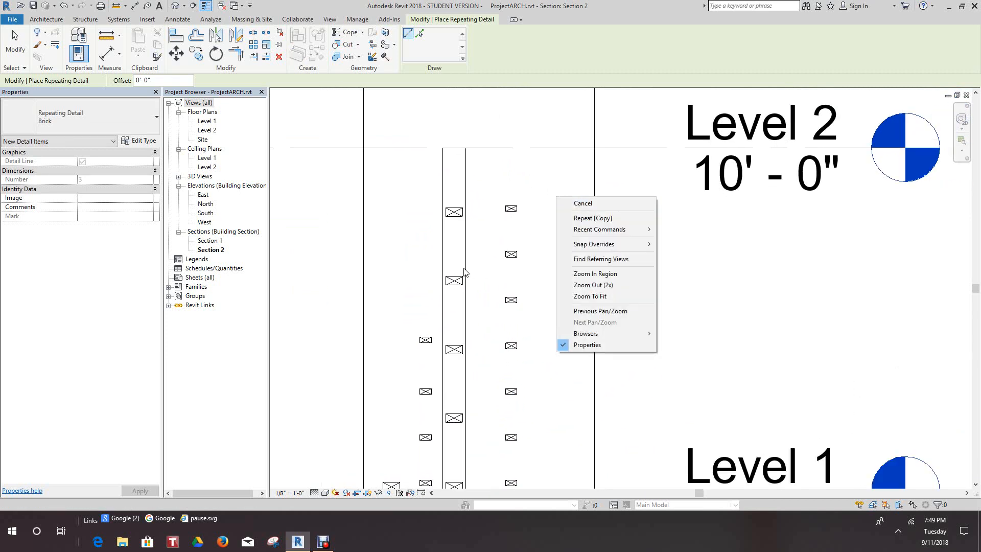
click(582, 203)
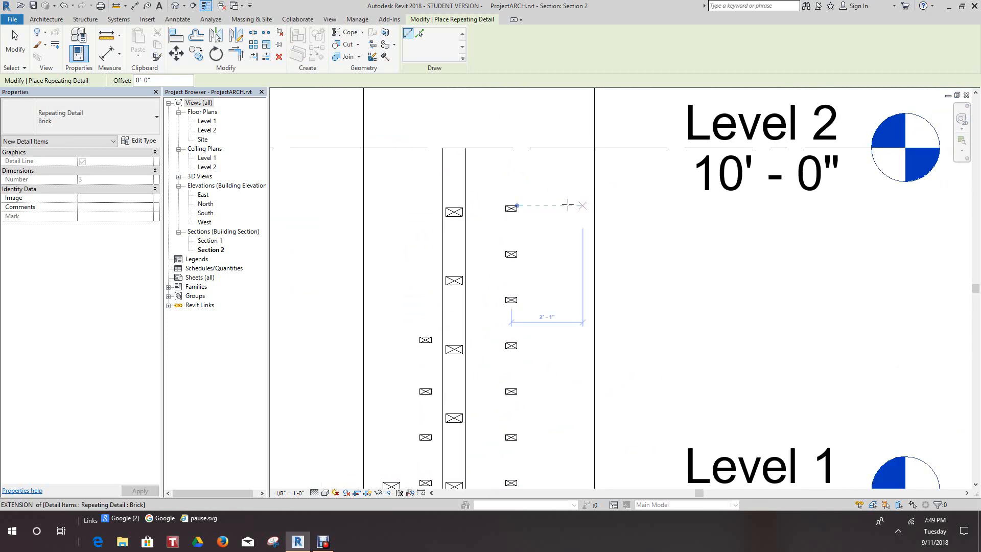
Align the repeating stud detail right of the wall to the wall's centerline.
key(a)
key(l)
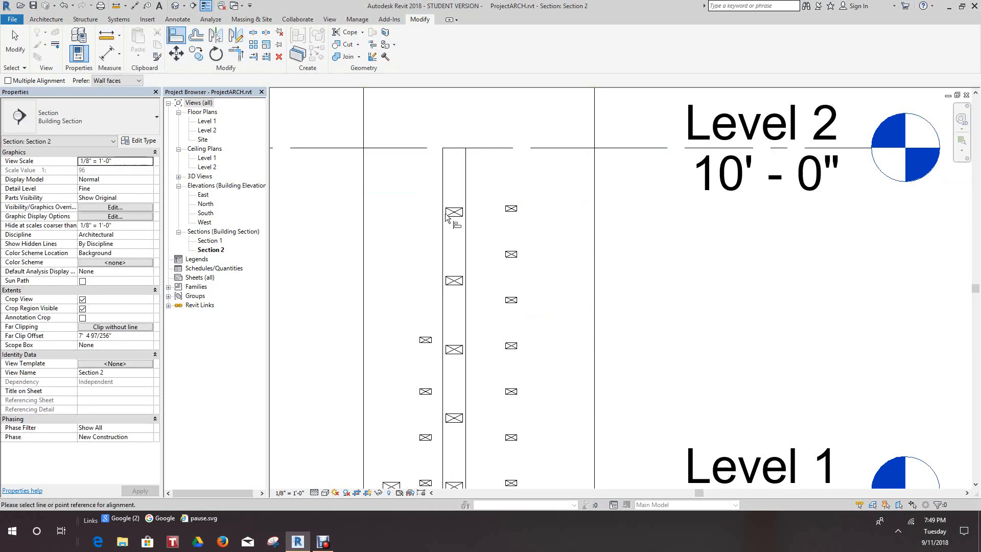
click(454, 245)
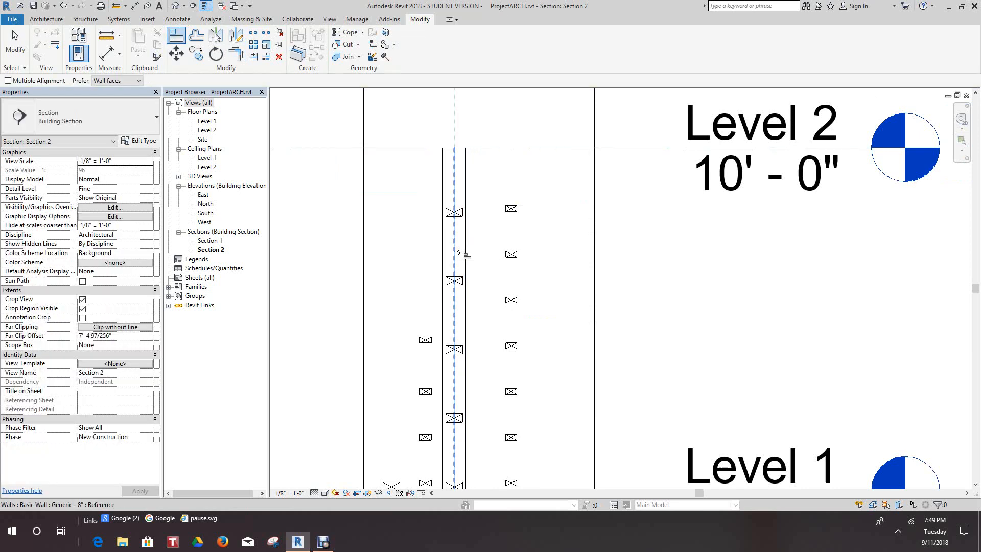
click(511, 267)
scroll(499, 269, down, 2)
scroll(482, 251, up, 1)
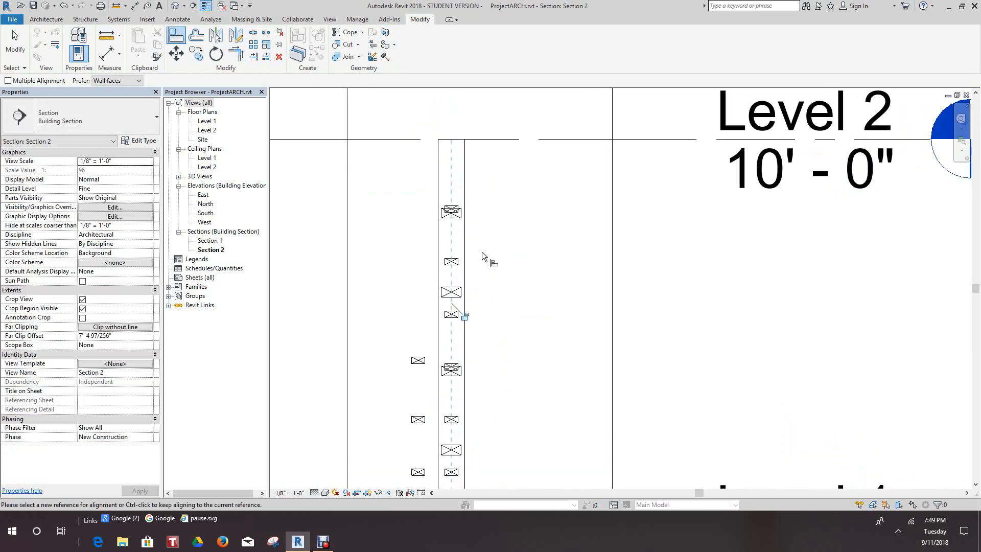
scroll(514, 354, down, 3)
scroll(514, 354, up, 2)
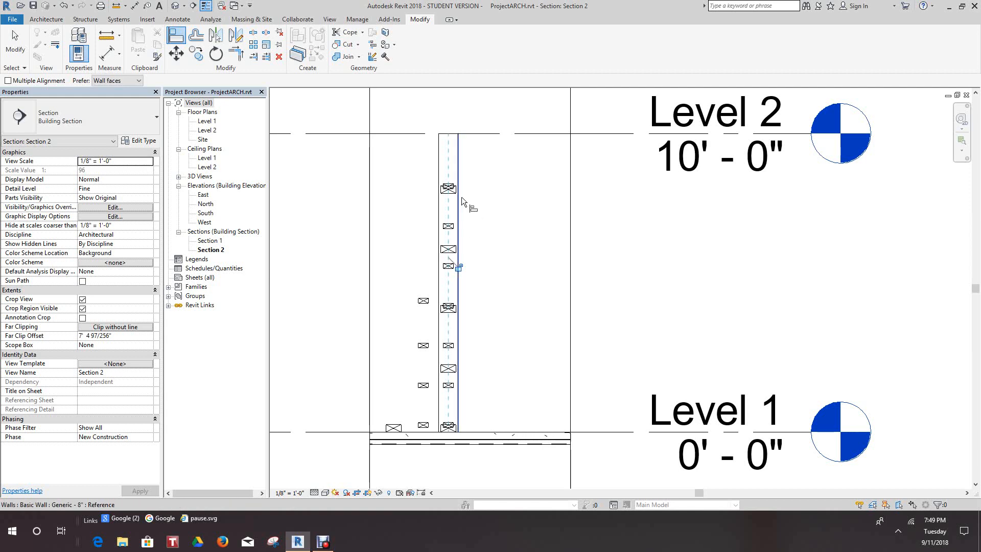
scroll(461, 197, up, 1)
scroll(484, 253, down, 1)
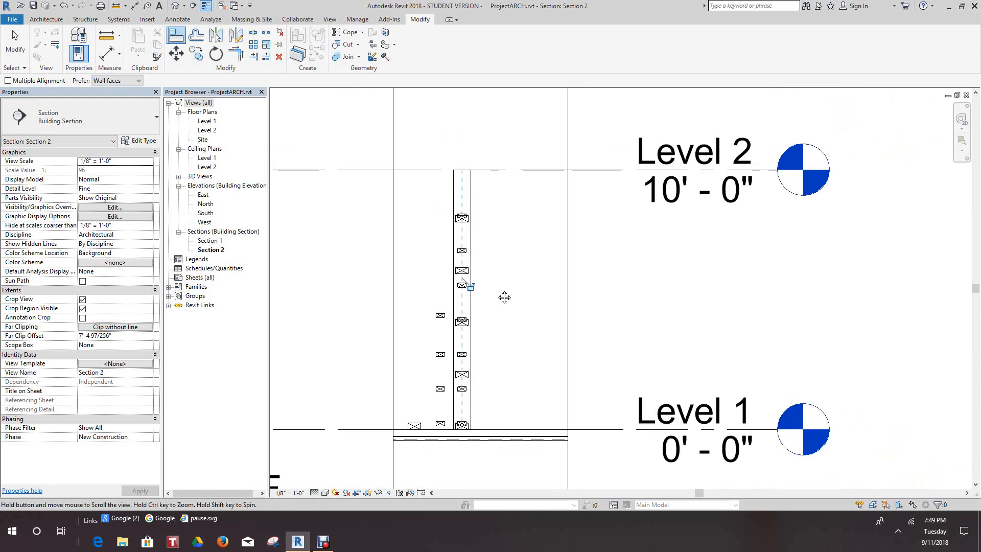
scroll(486, 341, up, 1)
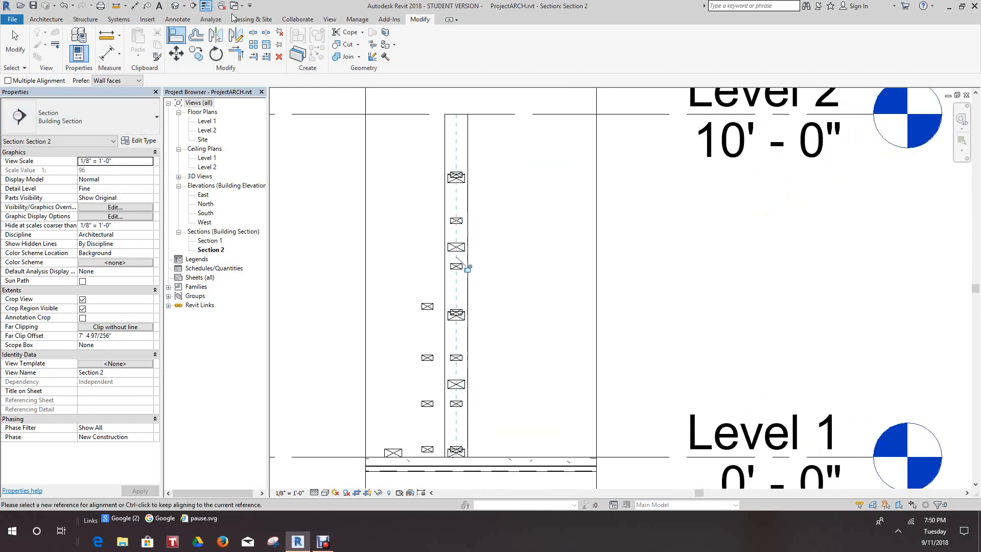
Place another vertical repeating detail of 2x4 studs right of the wall, from just above Level 1 to past Level 2, and end the command.
click(172, 21)
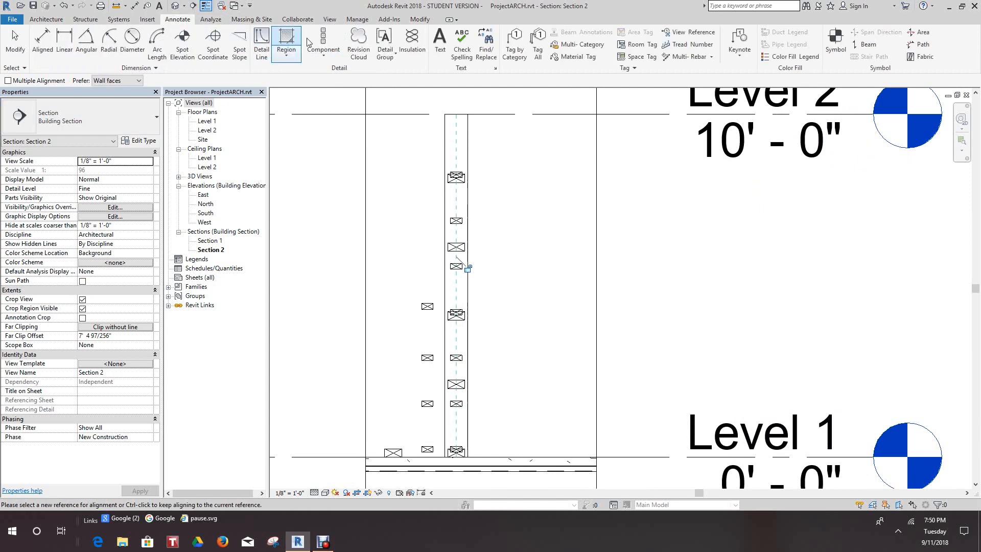
click(324, 57)
click(358, 72)
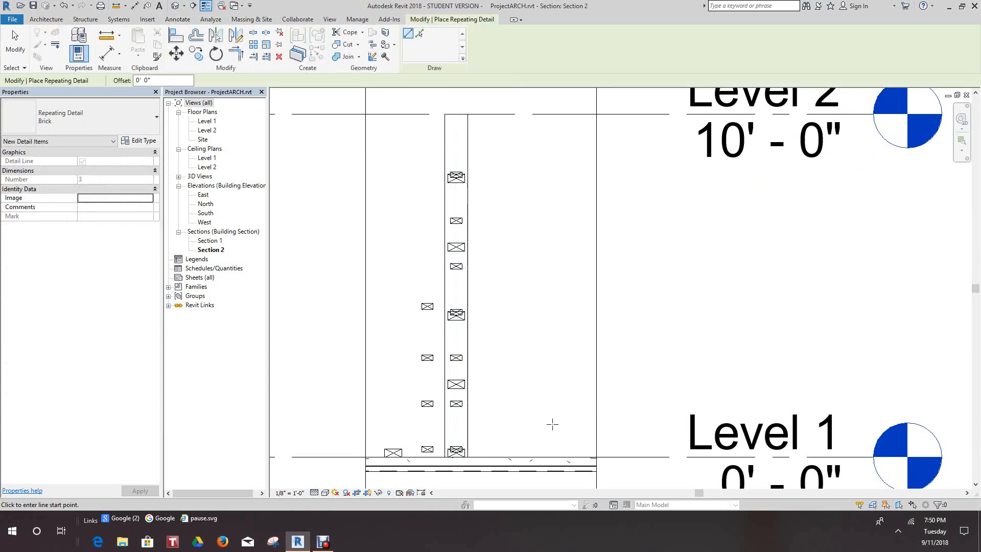
click(539, 453)
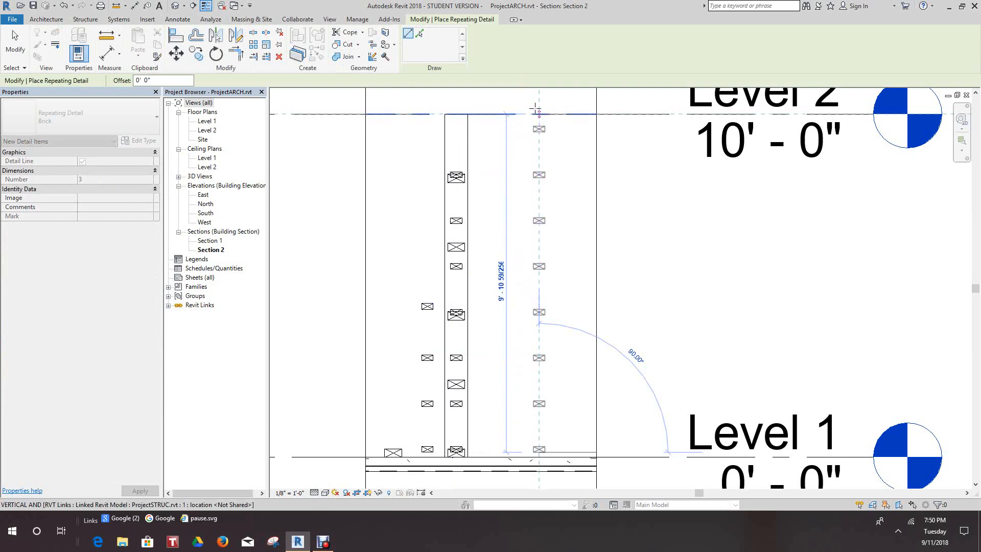
mouse_move(541, 129)
middle_down()
mouse_move(542, 153)
mouse_move(514, 165)
middle_up()
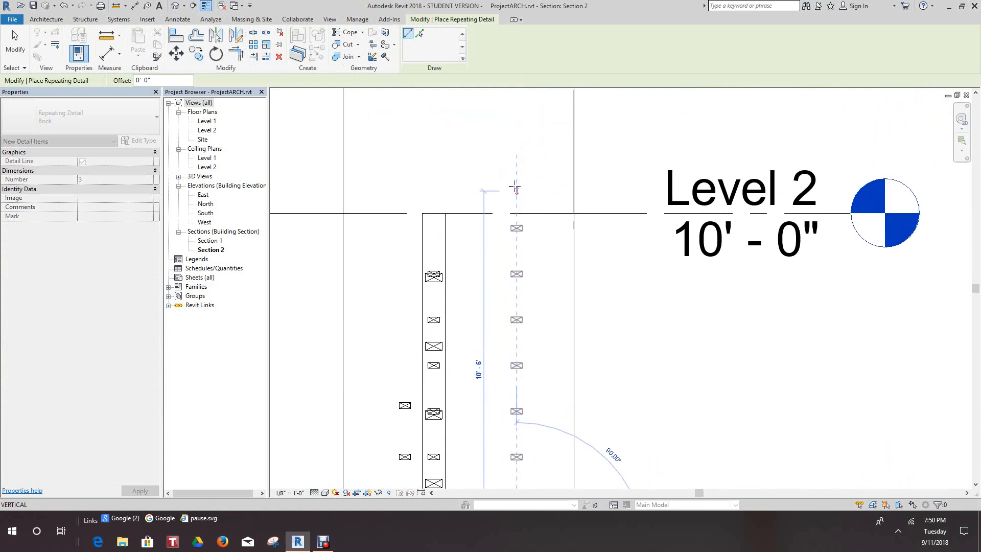
right_click(511, 171)
click(530, 177)
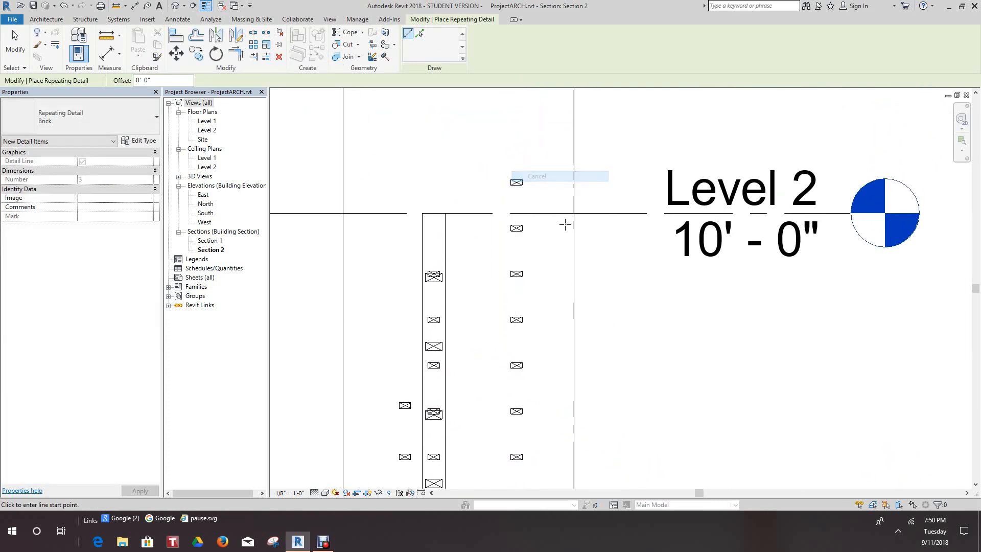
scroll(564, 324, down, 1)
right_click(553, 338)
click(568, 342)
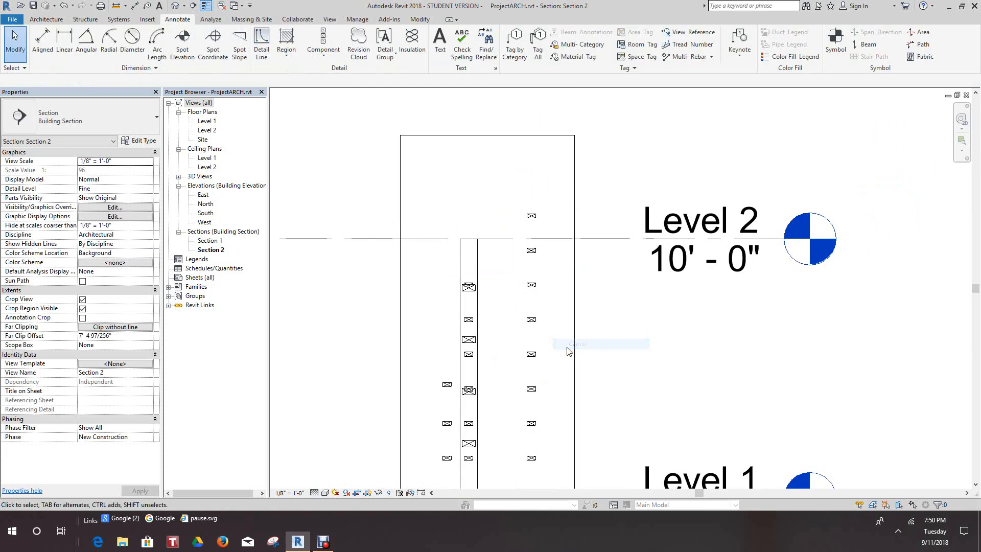
scroll(568, 348, down, 2)
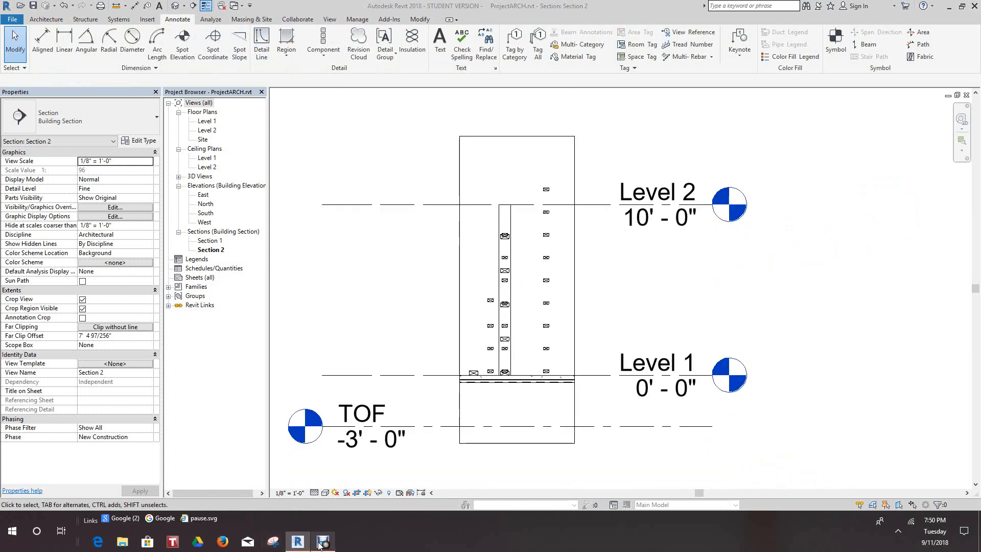
click(323, 542)
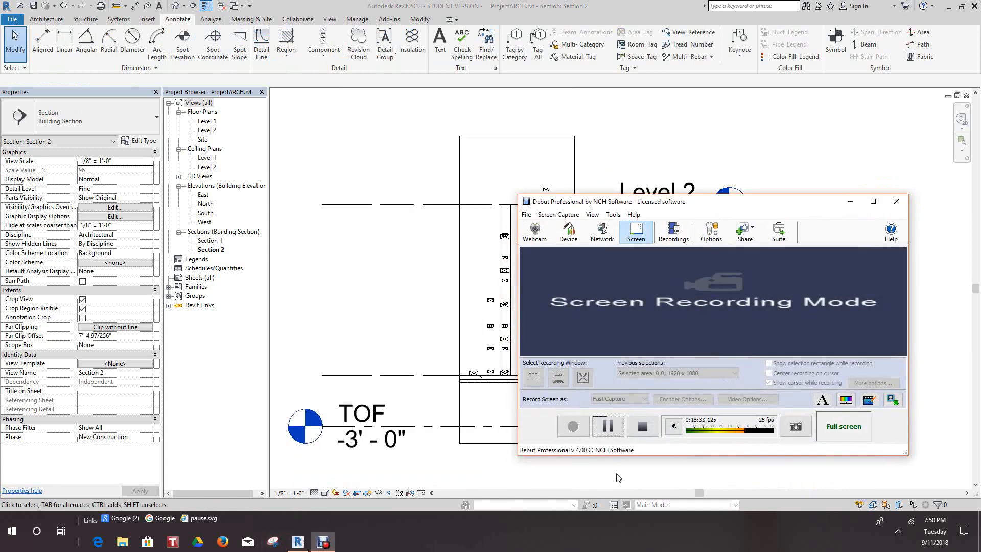